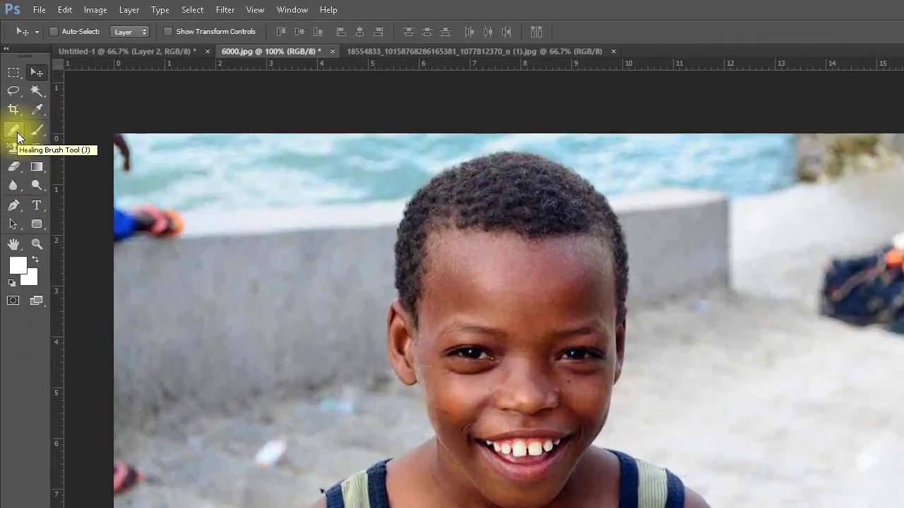
- Select the Healing Brush Tool and show its flyout with Spot Healing, Patch and Red Eye tools
left_click(18, 136)
right_click(17, 134)
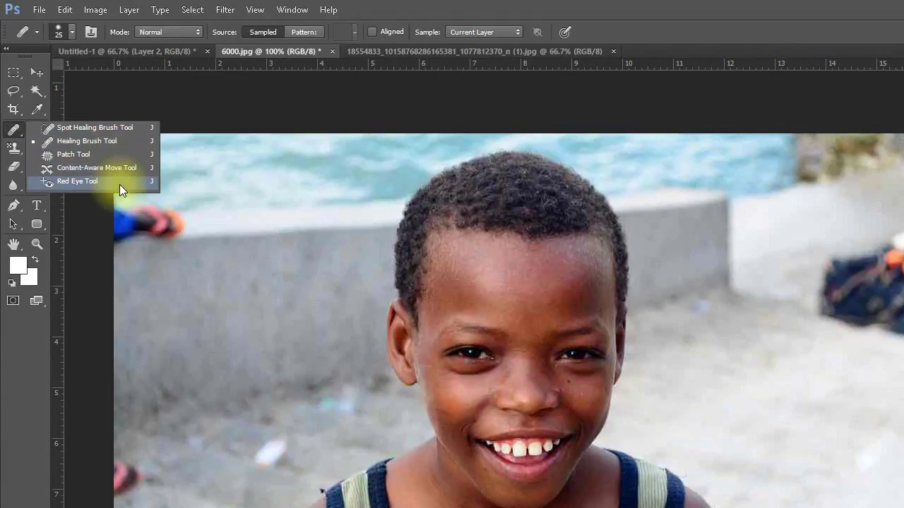
- Choose the Spot Healing Brush, glance at the girl's portrait, return to 6000.jpg and show the Navigator
left_click(108, 130)
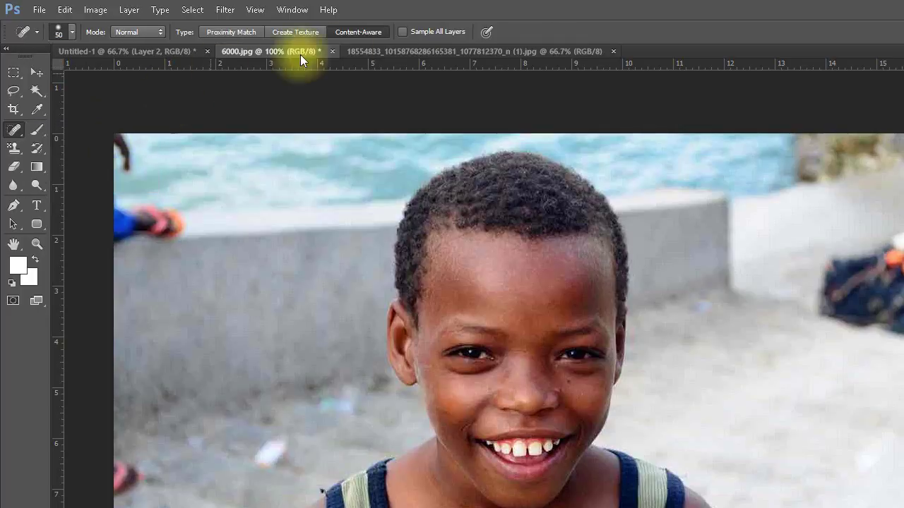
left_click(379, 56)
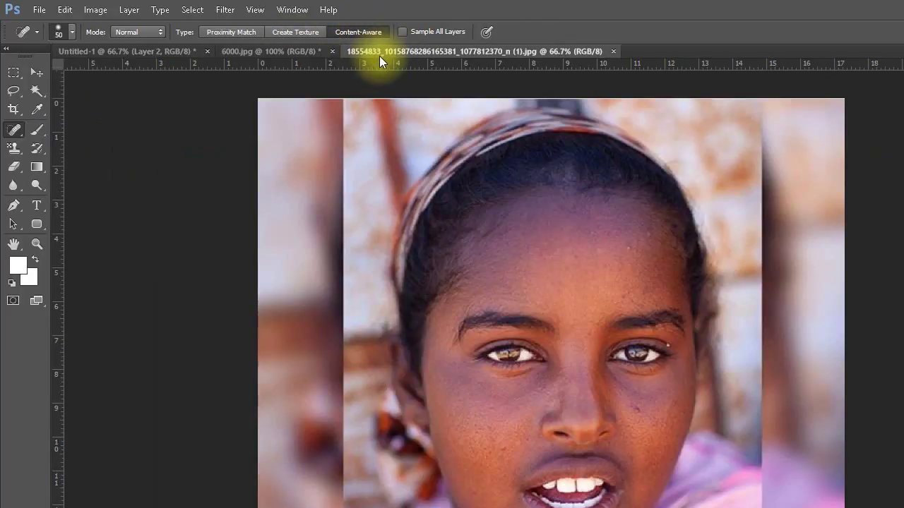
left_click(287, 52)
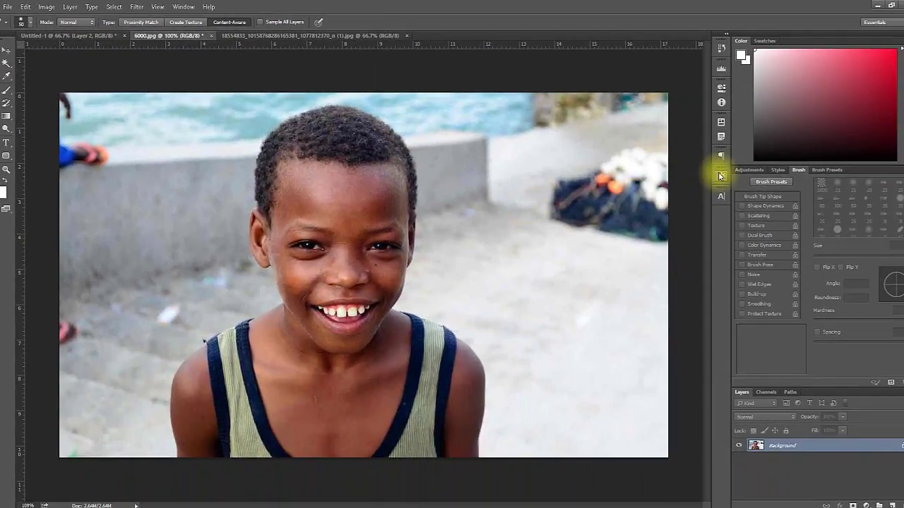
left_click(720, 176)
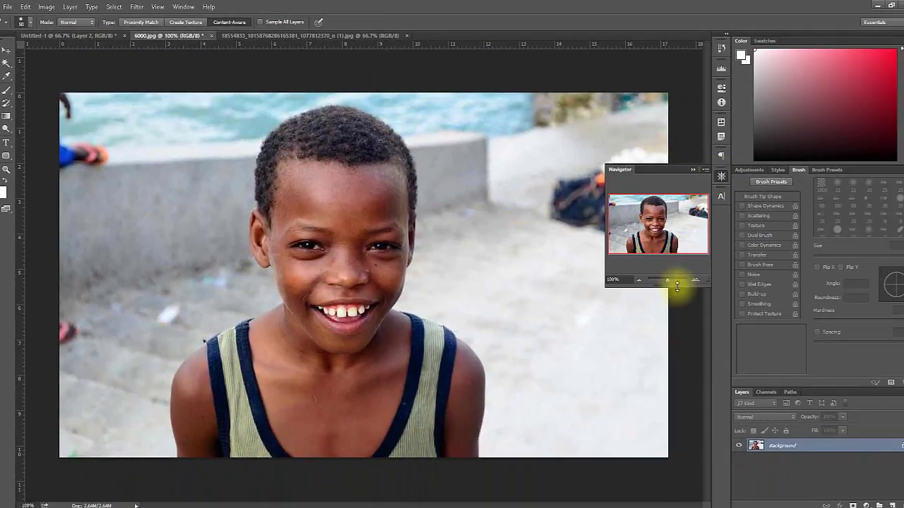
- Zoom the boy's face to about 201% and reselect the Spot Healing Brush
left_click_drag(666, 281, 671, 281)
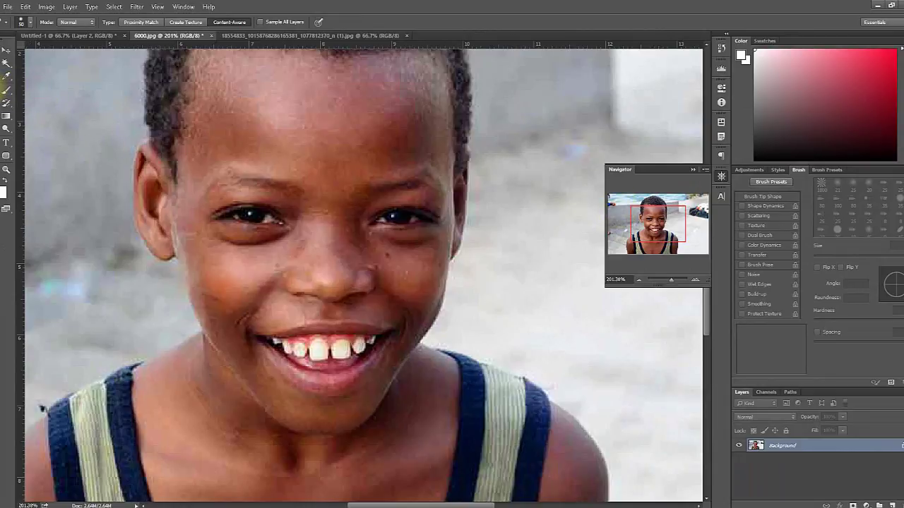
right_click(5, 88)
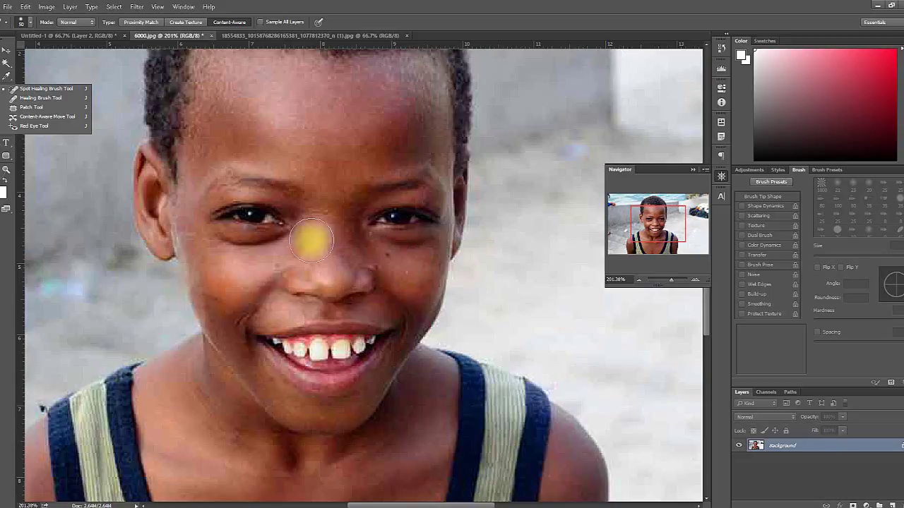
left_click(42, 88)
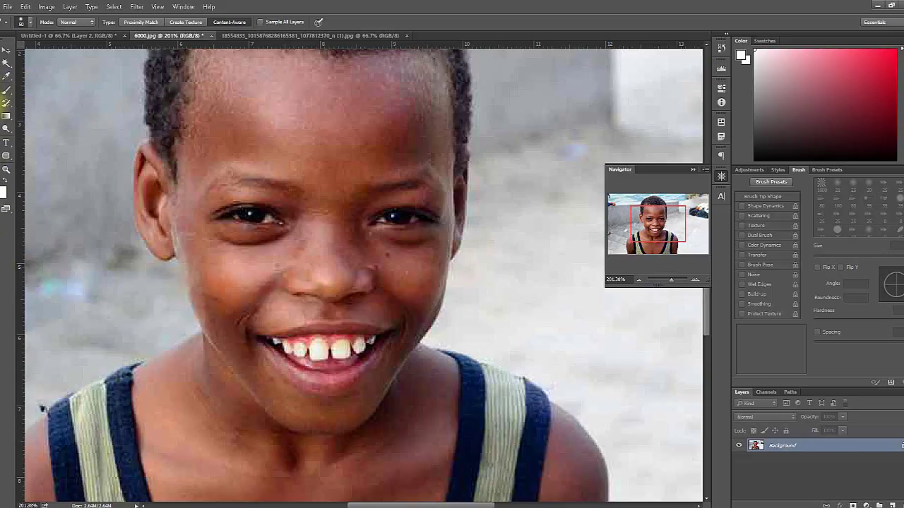
right_click(6, 89)
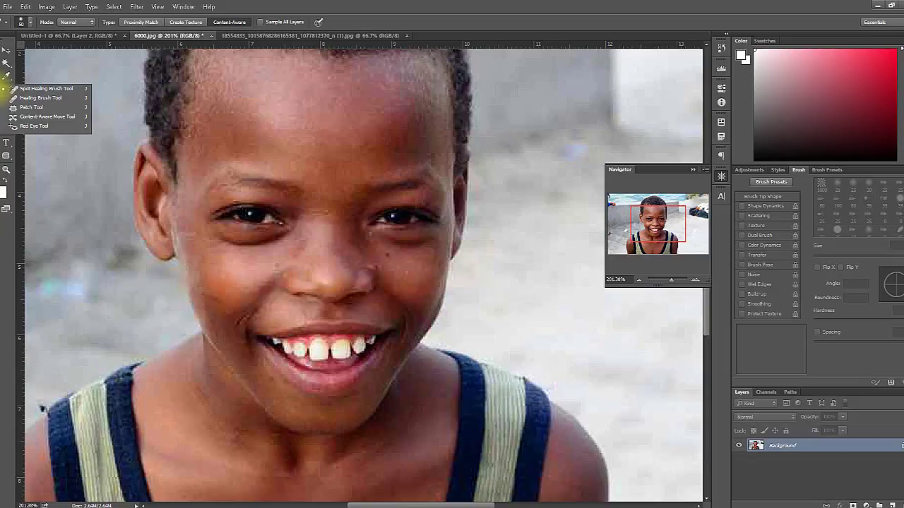
- Shrink the Spot Healing Brush size to 16 px
left_click(13, 90)
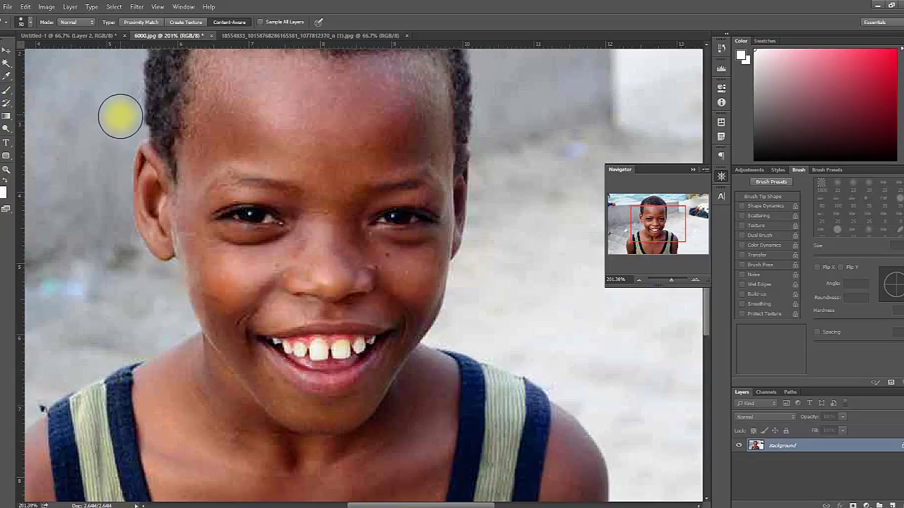
left_click(24, 21)
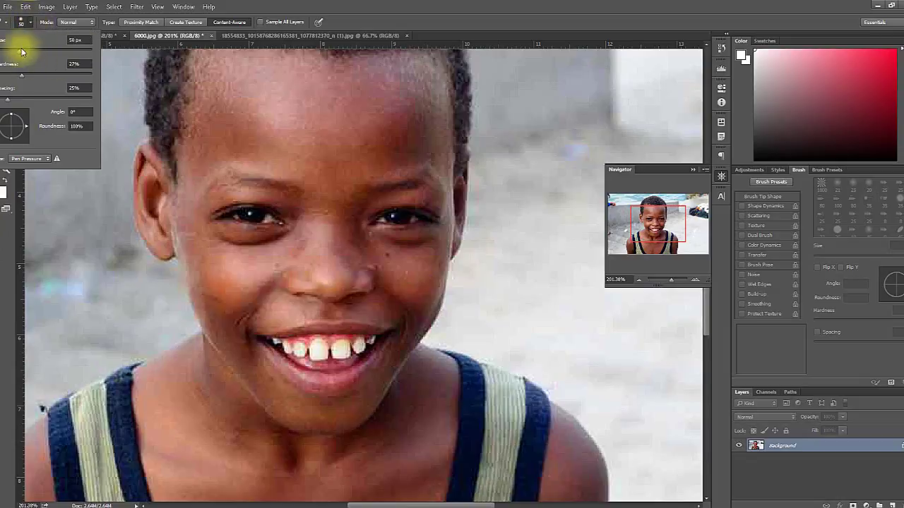
left_click_drag(19, 51, 12, 54)
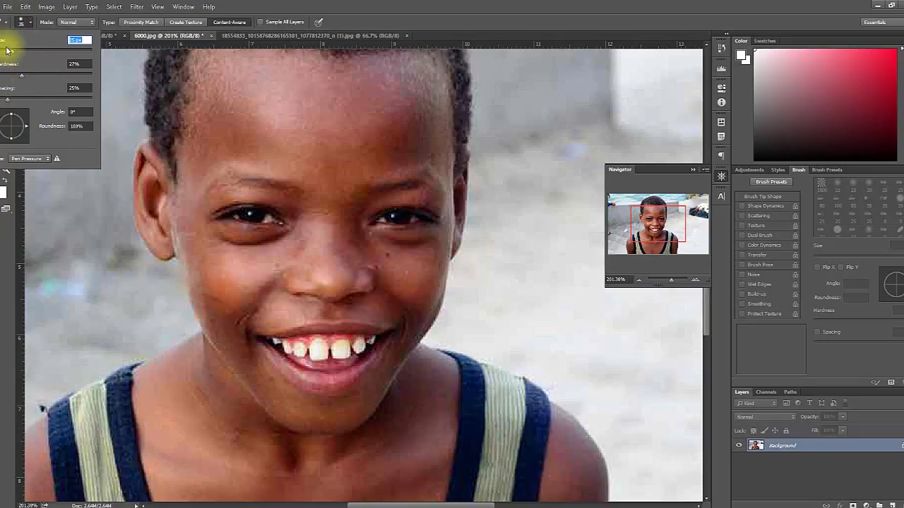
left_click(387, 255)
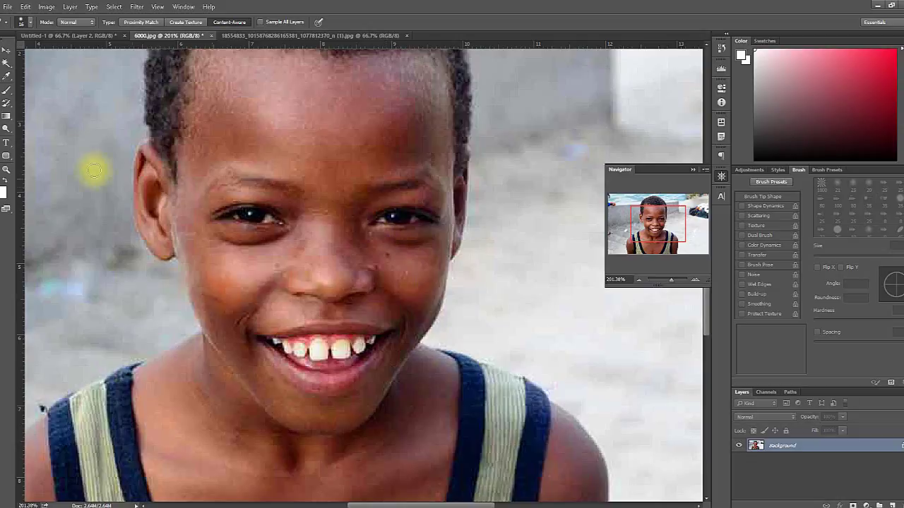
- Switch to the Healing Brush Tool with a reduced brush size for the cheek blemish
right_click(7, 90)
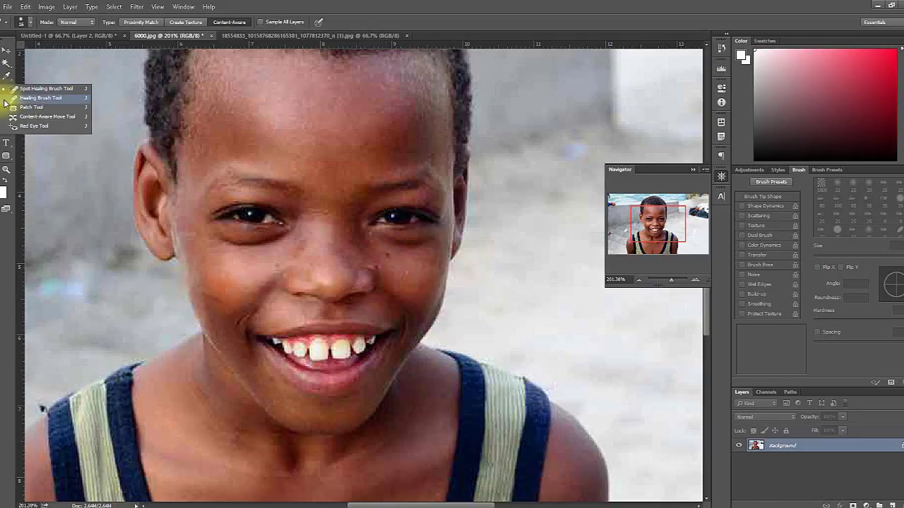
left_click(11, 100)
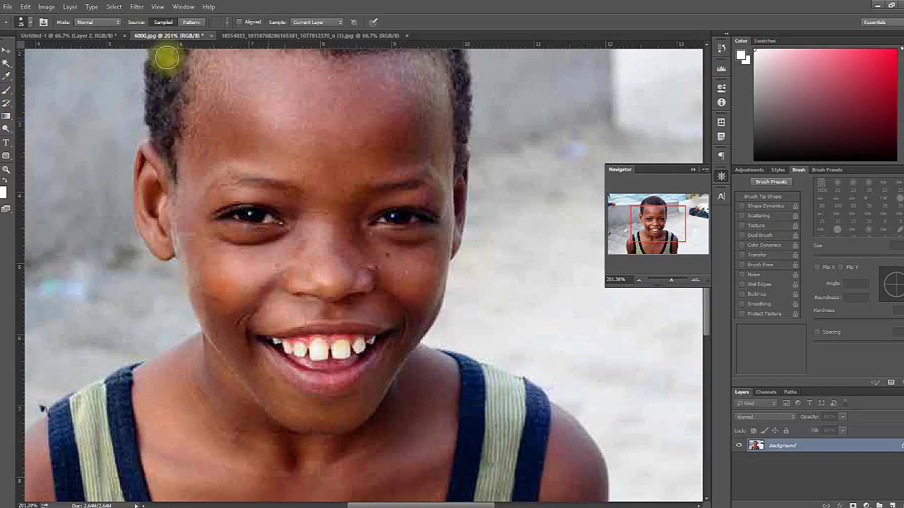
left_click(30, 22)
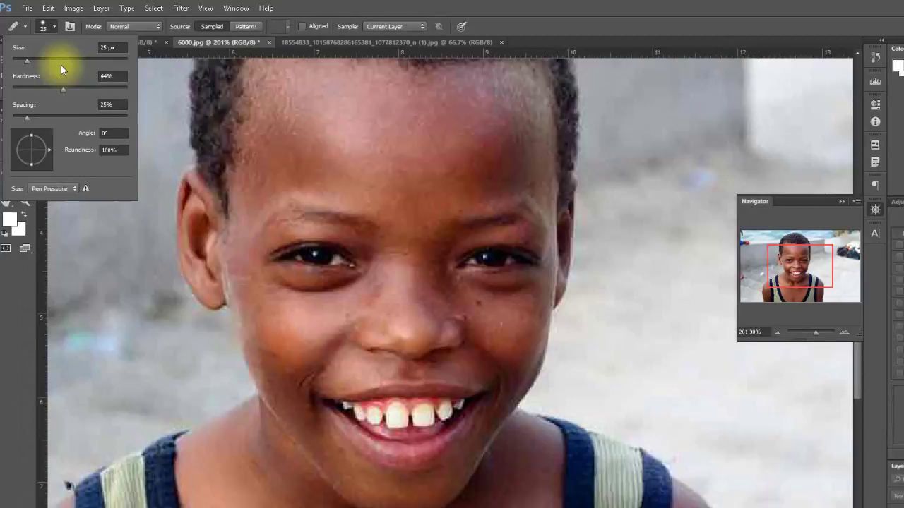
left_click_drag(27, 62, 29, 63)
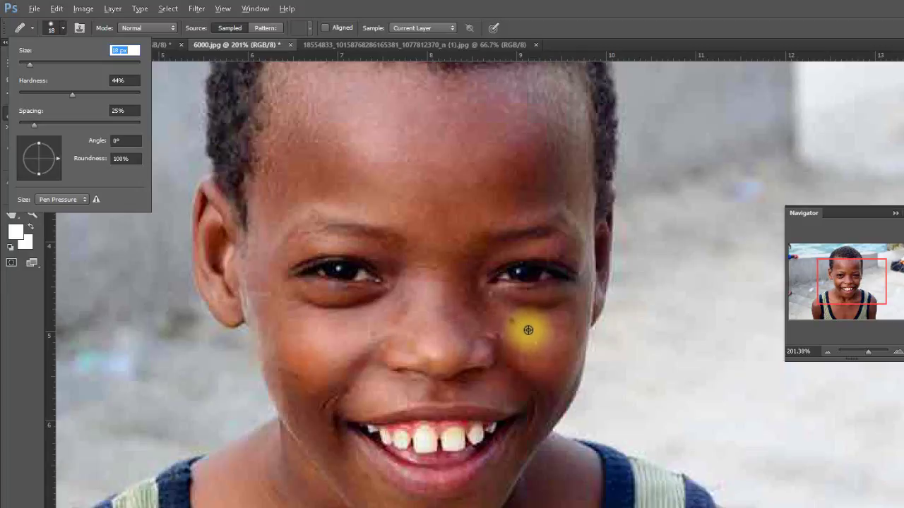
key("Return")
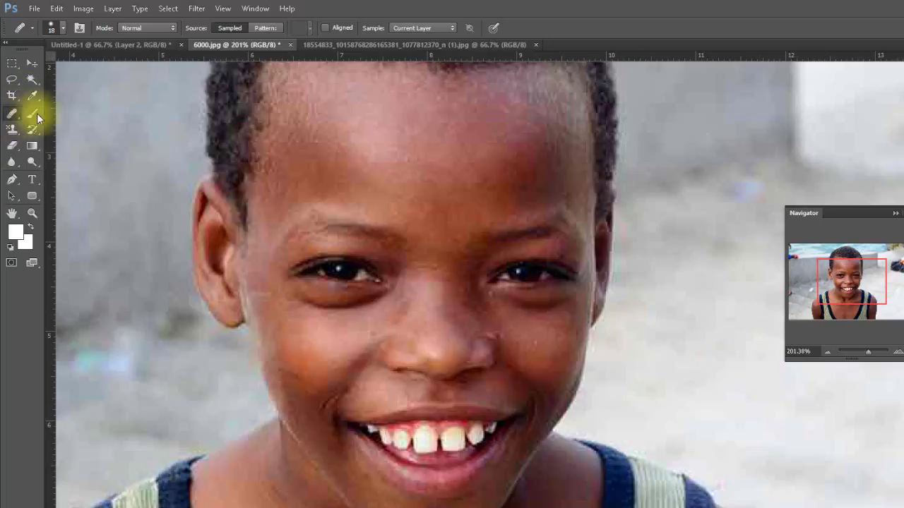
- Switch to the Patch Tool and try a thin forehead patch selection, then discard it
right_click(13, 117)
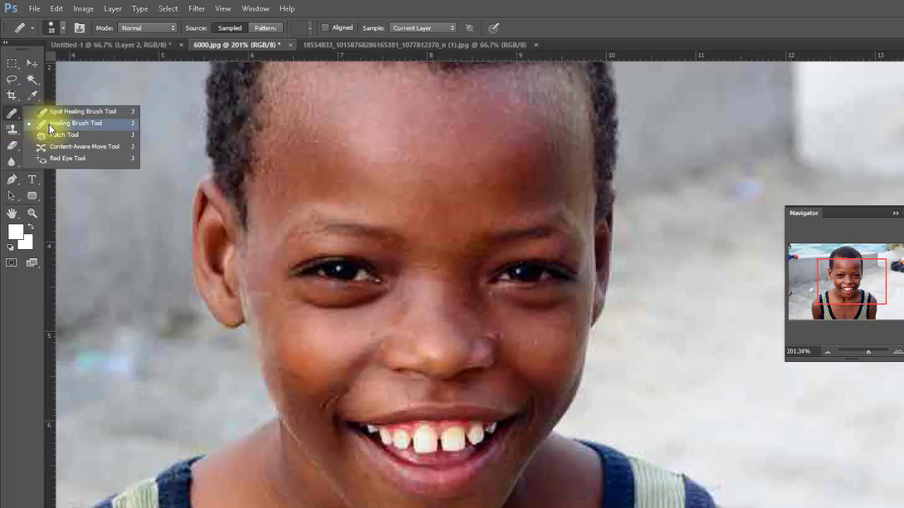
left_click(54, 135)
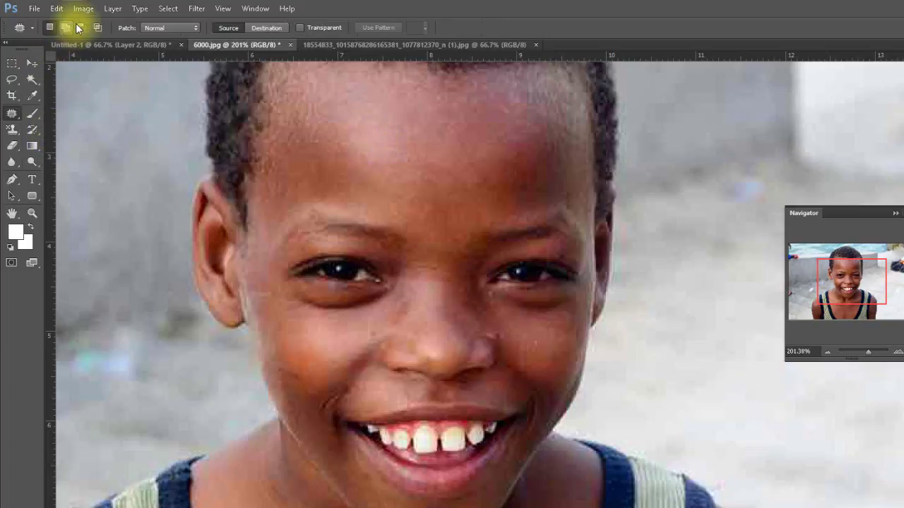
left_click(31, 28)
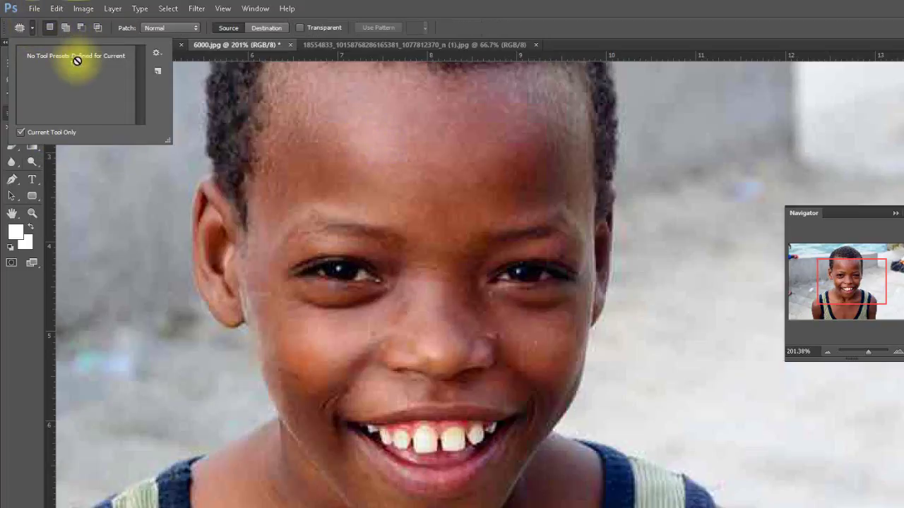
left_click(417, 7)
left_click_drag(340, 149, 413, 165)
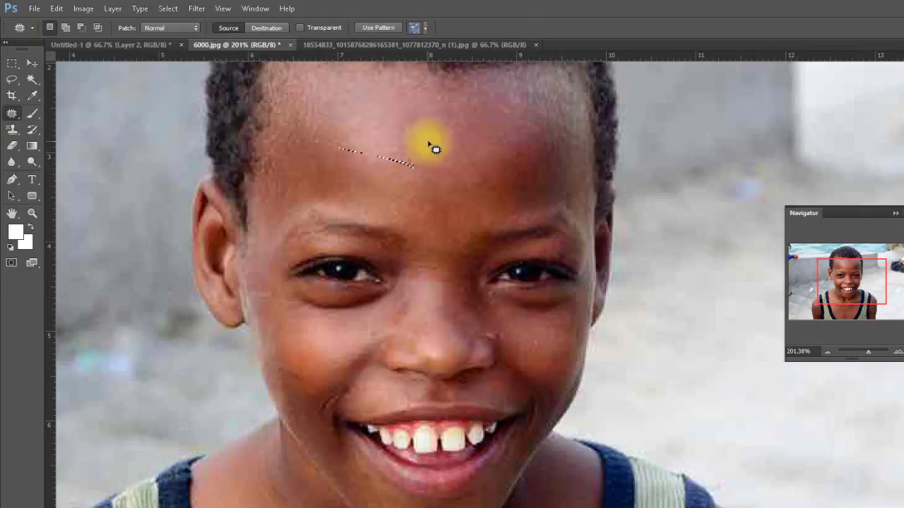
left_click(433, 142)
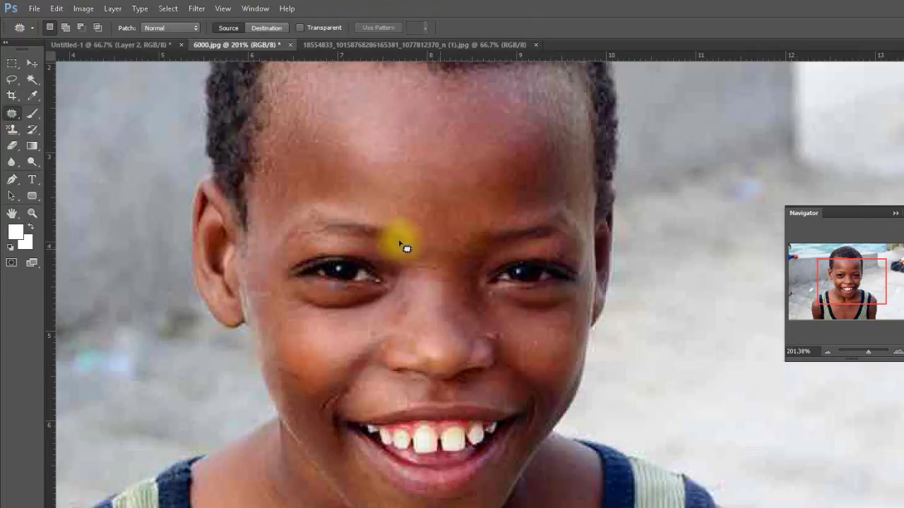
- Glance at the girl's portrait, return to 6000.jpg and zoom out in the Navigator
left_click(355, 45)
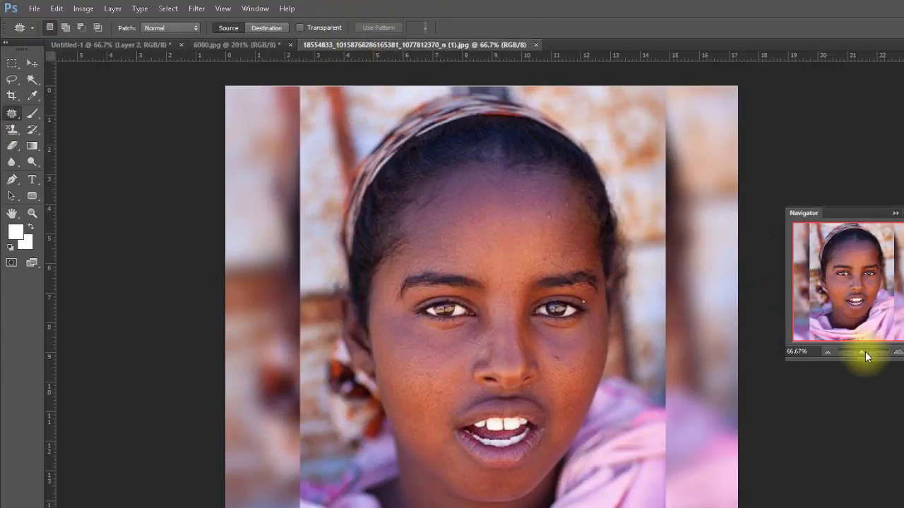
left_click(219, 47)
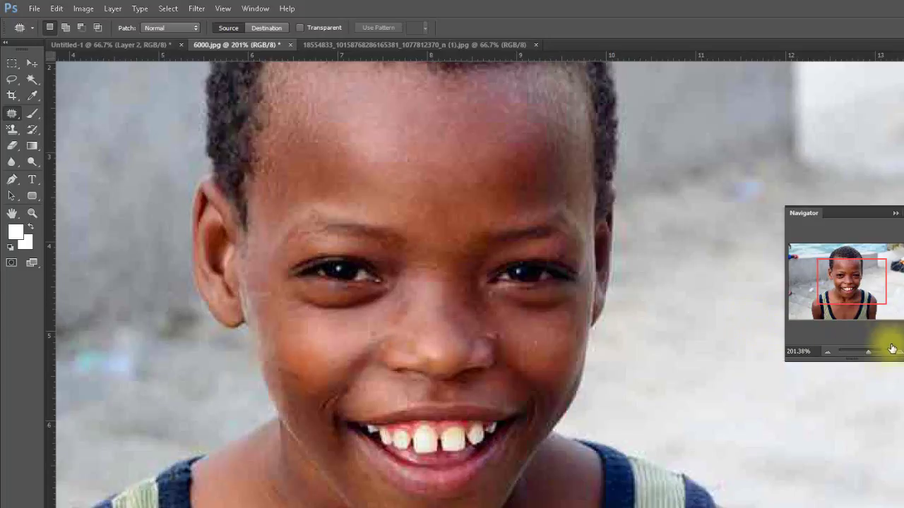
left_click(864, 351)
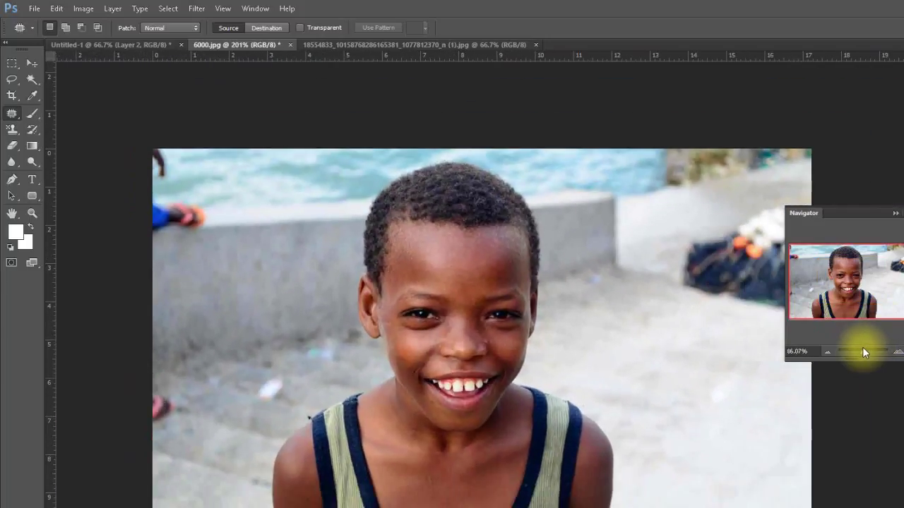
- At about 116% zoom, patch the white litter on the ground with clean ground, then deselect
left_click_drag(864, 352, 861, 352)
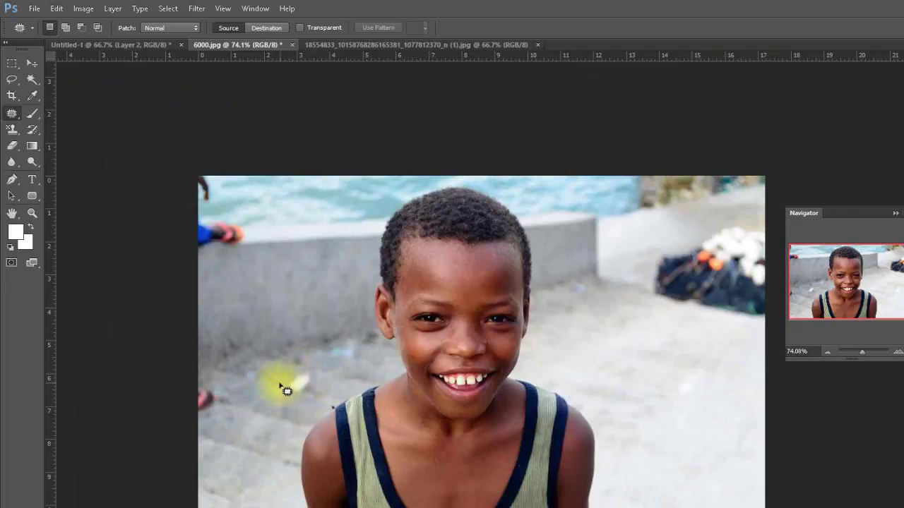
left_click_drag(861, 353, 866, 353)
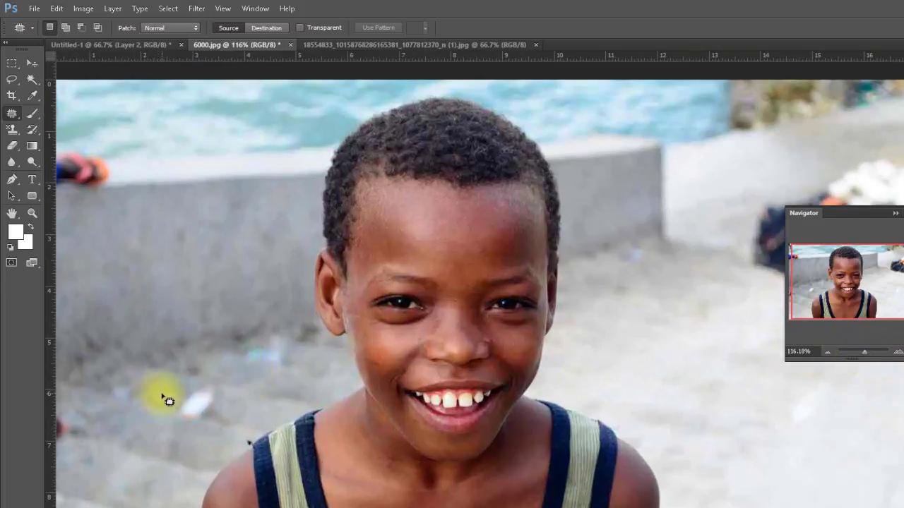
left_click_drag(164, 399, 178, 390)
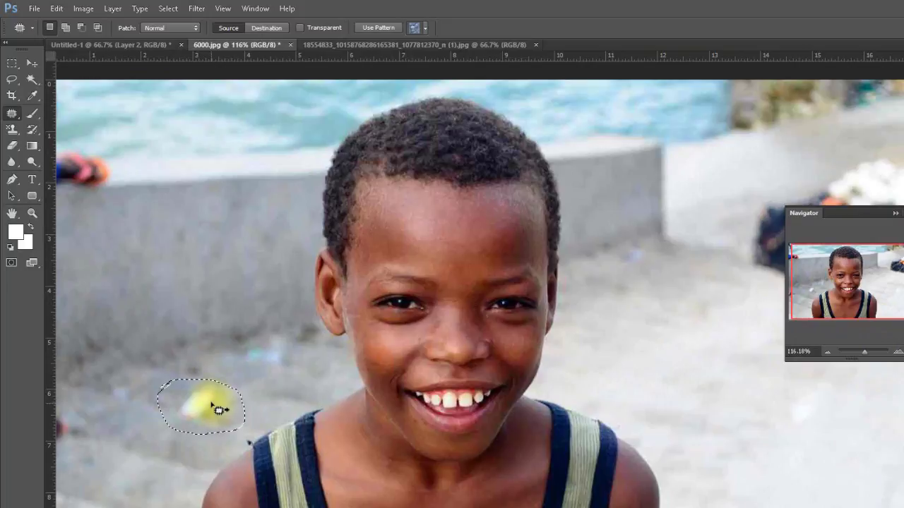
mouse_move(219, 412)
left_mouse_down()
mouse_move(219, 403)
mouse_move(270, 399)
left_mouse_up()
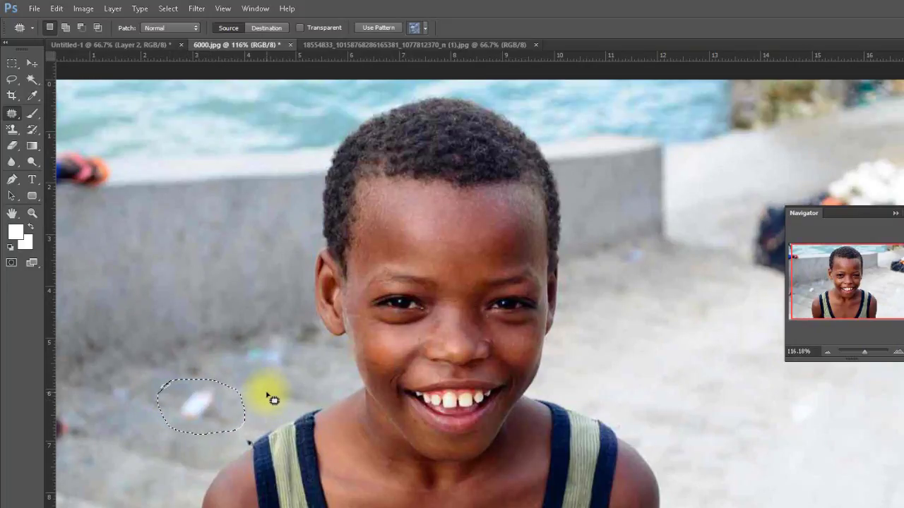
key("ctrl+d")
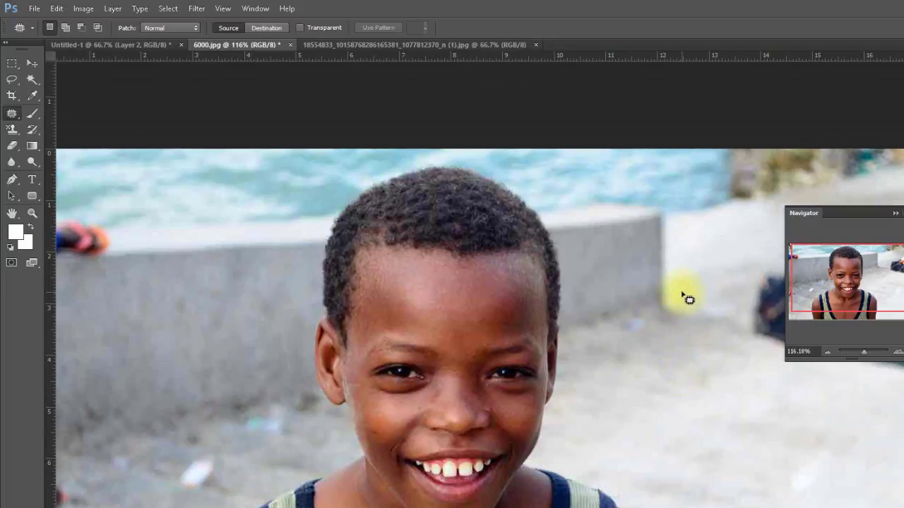
- Try patching an outlined pavement area and dismiss the resulting warning
scroll(687, 304, "down", 1)
scroll(754, 357, "up", 2)
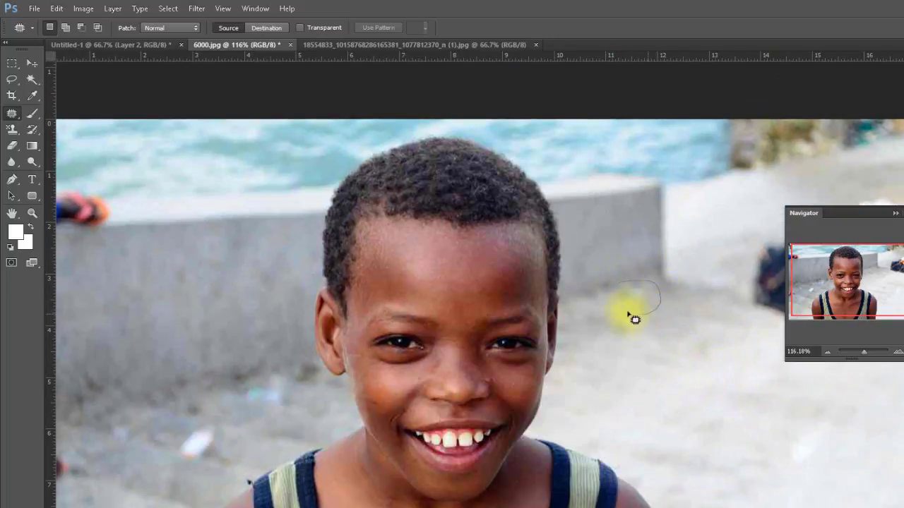
left_click_drag(631, 289, 621, 281)
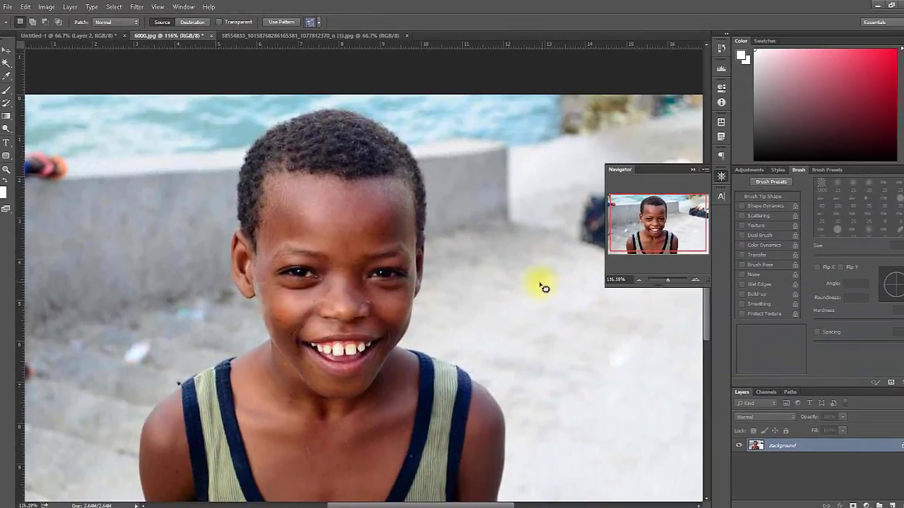
left_click_drag(540, 282, 313, 259)
left_click(430, 196)
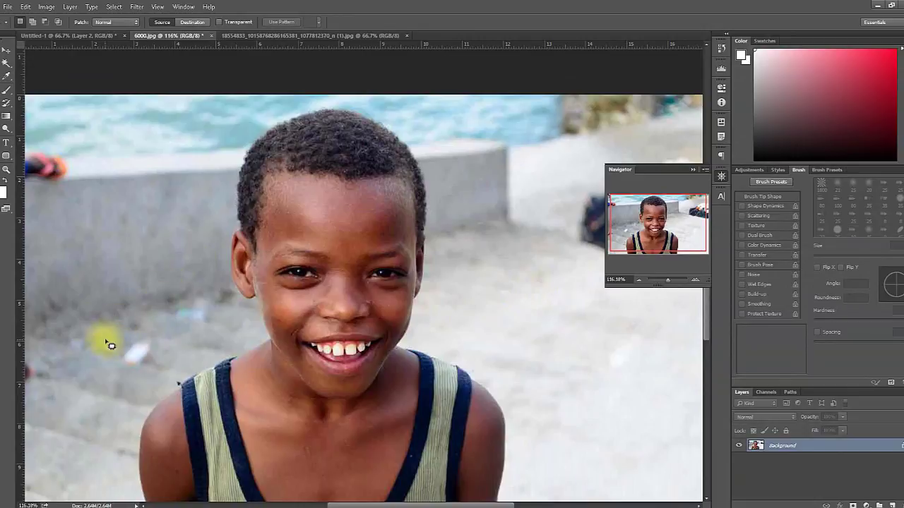
- Outline a small pavement spot, then abandon it for the Rectangular Marquee and show the healing tools
mouse_move(123, 350)
left_mouse_down()
mouse_move(158, 323)
mouse_move(151, 358)
mouse_move(120, 363)
mouse_move(130, 347)
mouse_move(223, 333)
left_mouse_up()
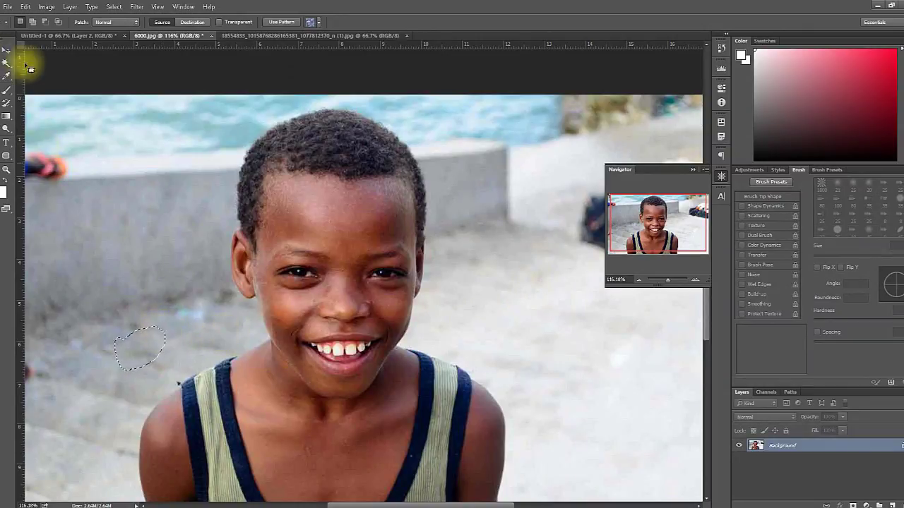
left_click(6, 48)
left_click(135, 236)
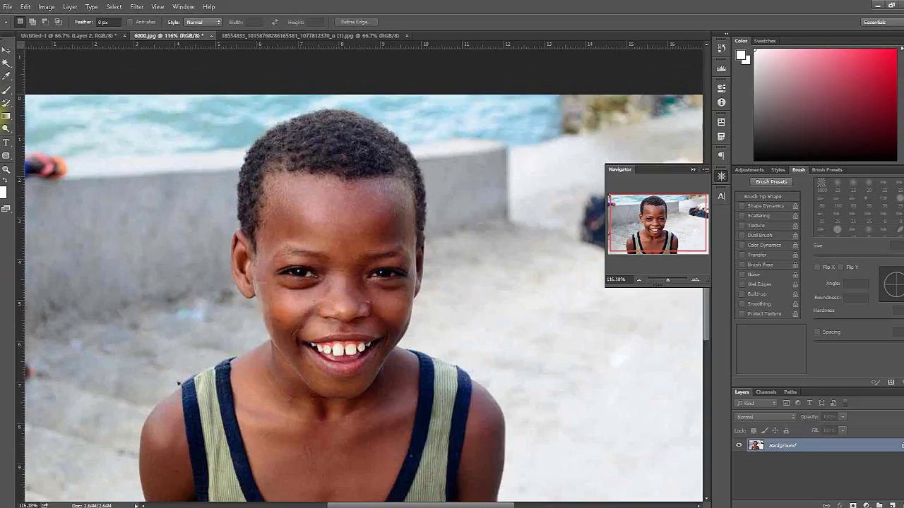
left_click(7, 94)
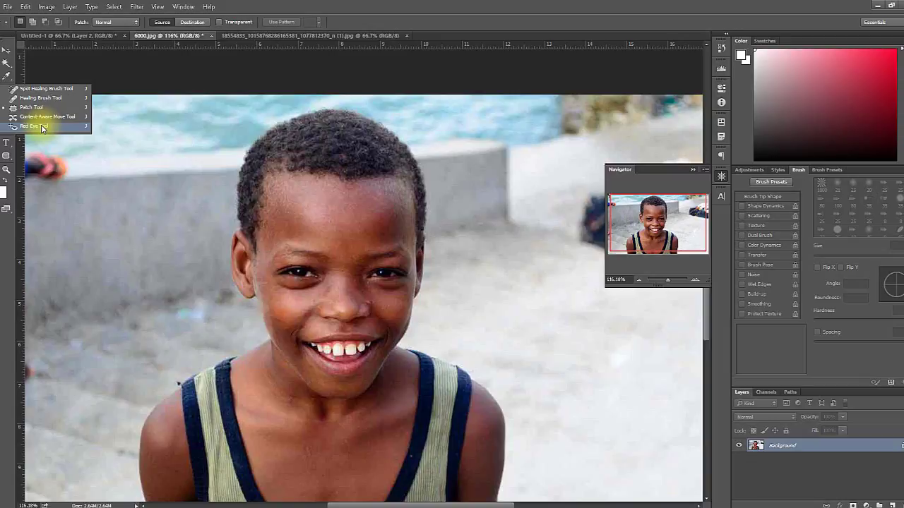
- Briefly try the Red Eye Tool, then return to the Spot Healing Brush
left_click(42, 128)
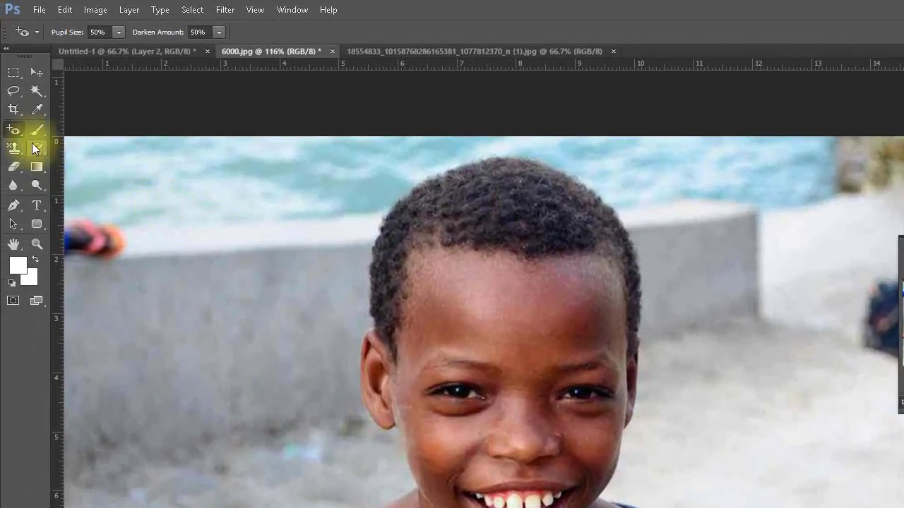
right_click(14, 138)
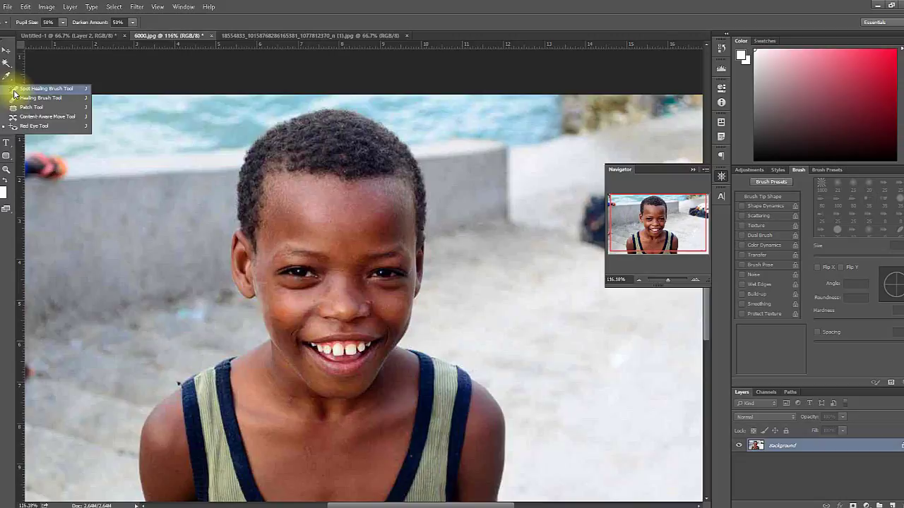
left_click(43, 90)
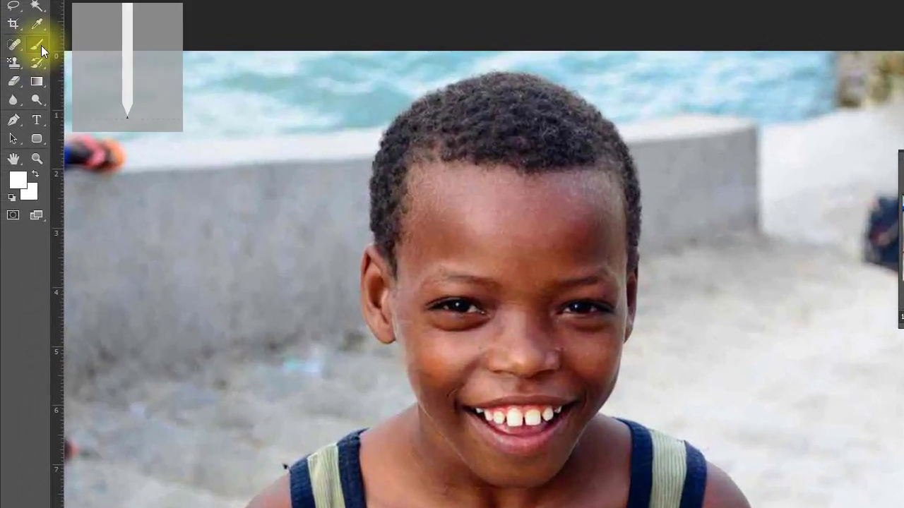
- Pick the Brush tool, view the photo at 100% with Ctrl+1, and close the Navigator panel
left_click(36, 43)
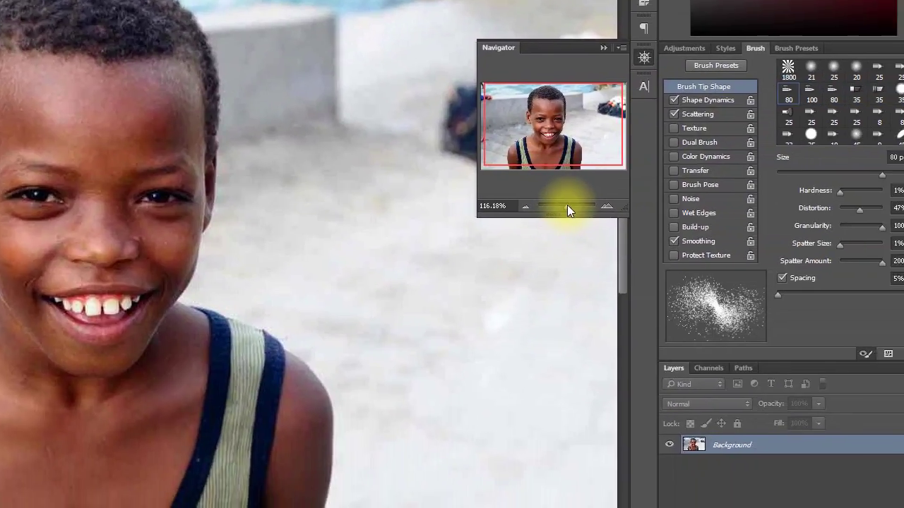
key("ctrl+1")
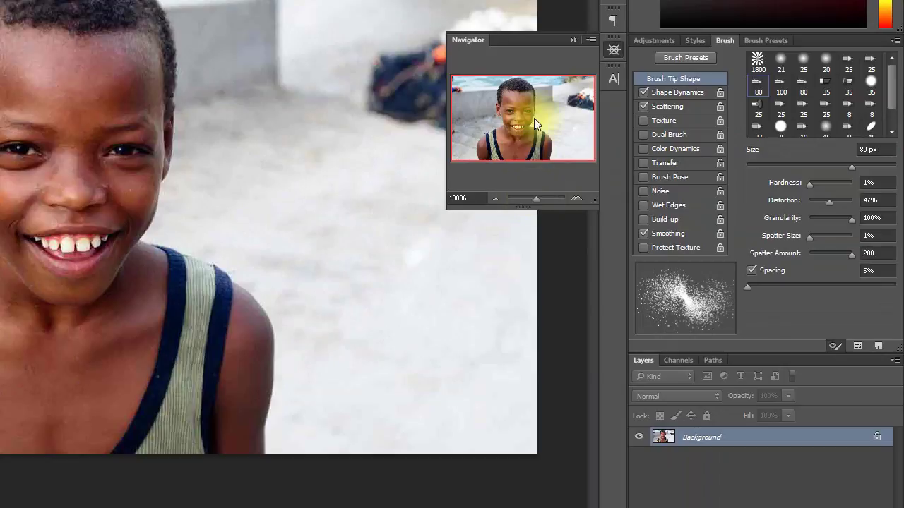
left_click(613, 50)
left_click_drag(609, 51, 606, 41)
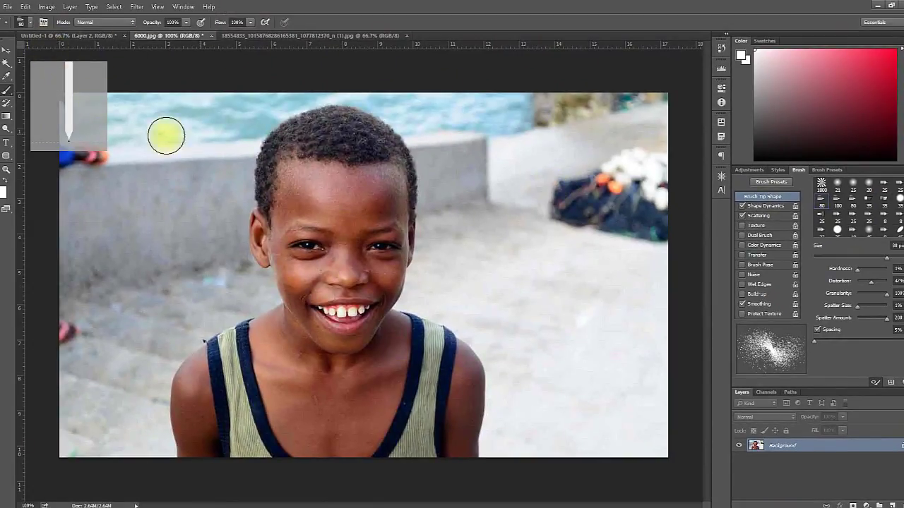
- Keep the regular Brush tool and bring up the brush preset picker's library menu
right_click(6, 94)
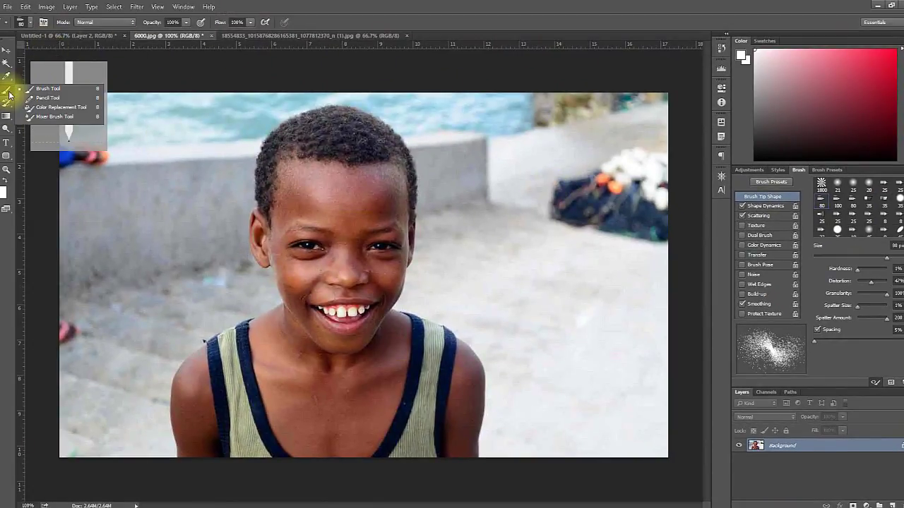
left_click(8, 94)
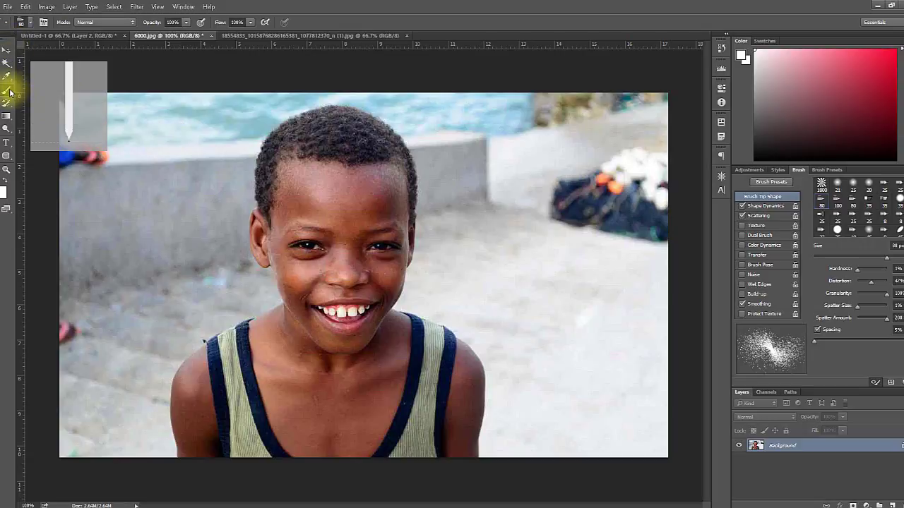
left_click(30, 22)
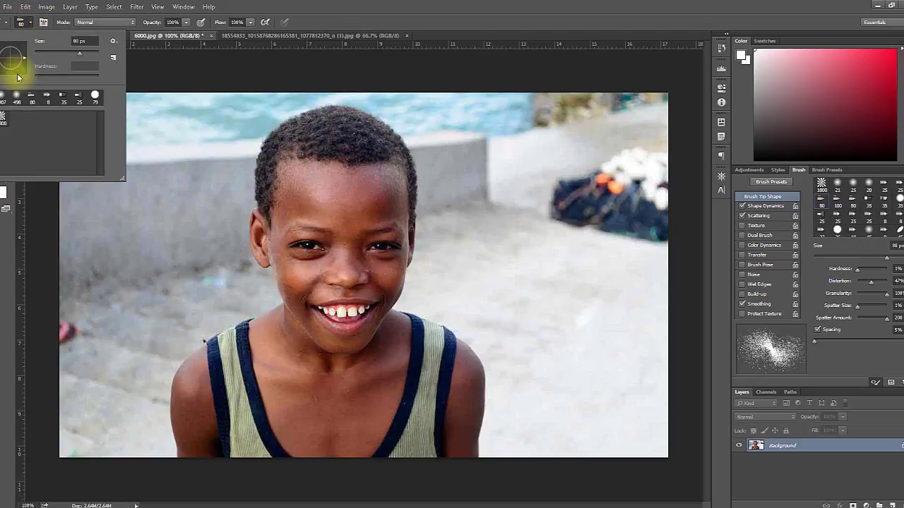
left_click(113, 42)
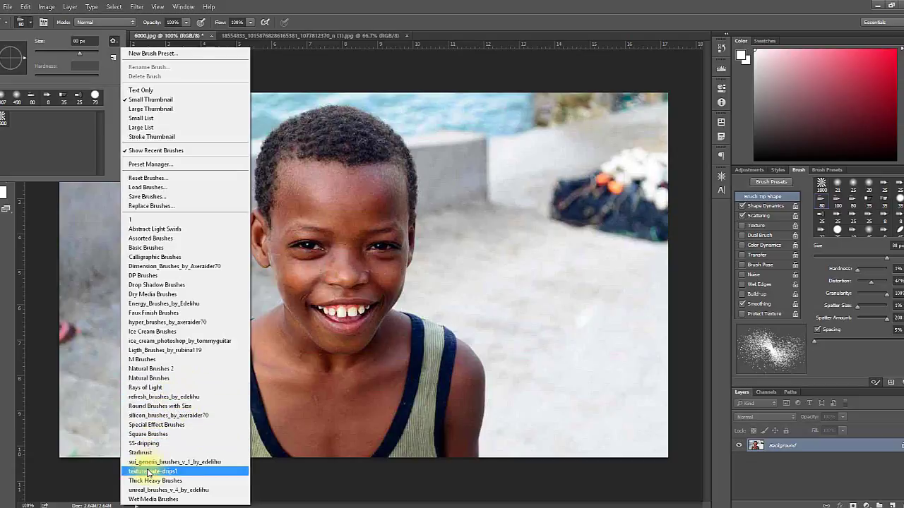
- Replace the current brushes with the Special Effect Brushes set and pick the butterfly brush
left_click(176, 431)
left_click(399, 194)
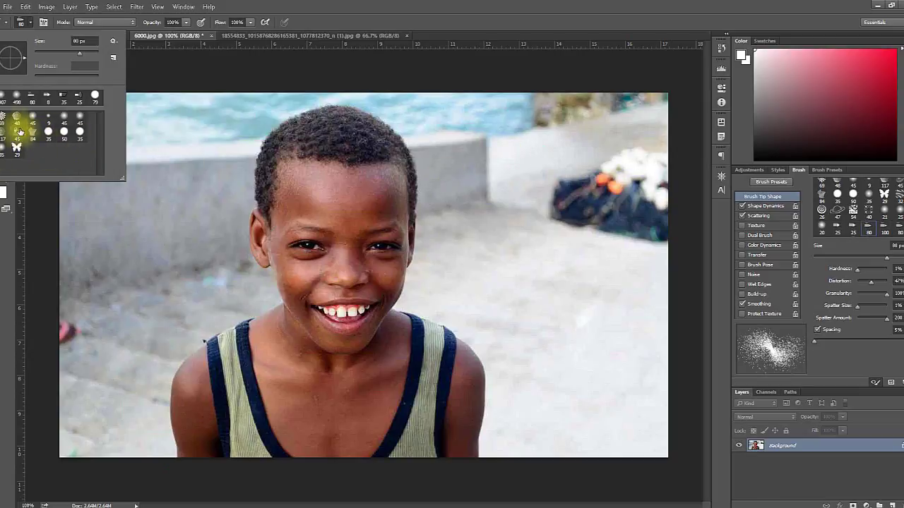
left_click(18, 151)
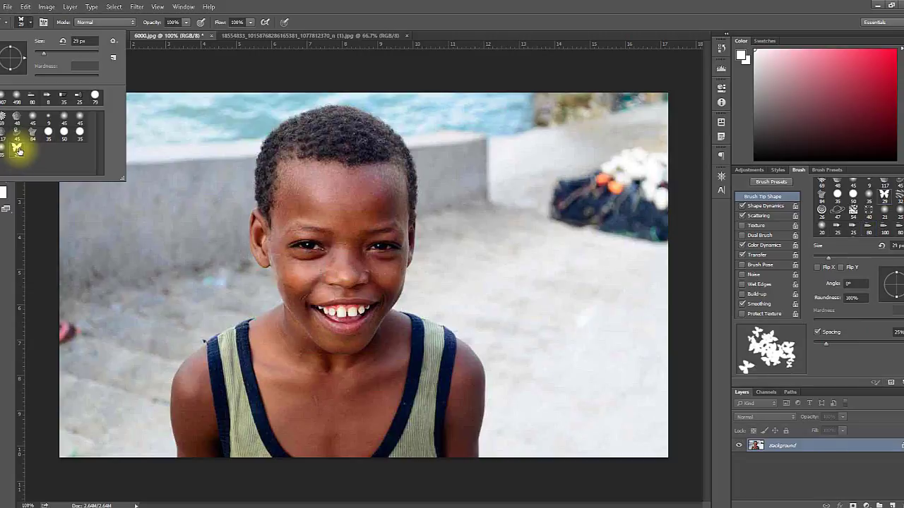
key("Return")
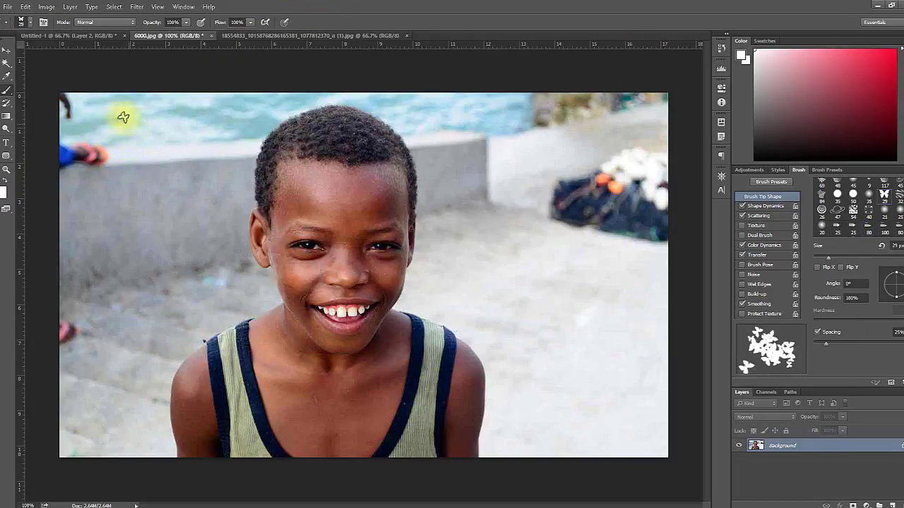
- Set the butterfly brush size to 82 px
left_click(24, 22)
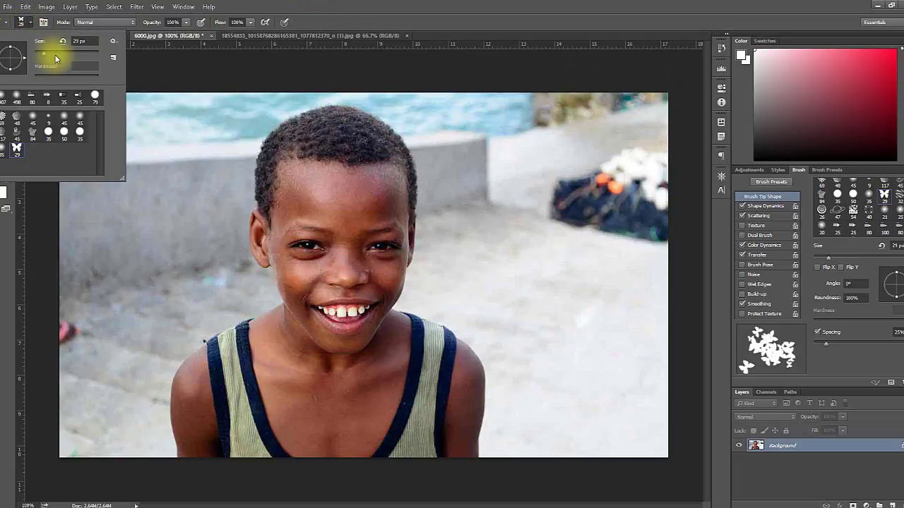
left_click(49, 54)
left_click(61, 55)
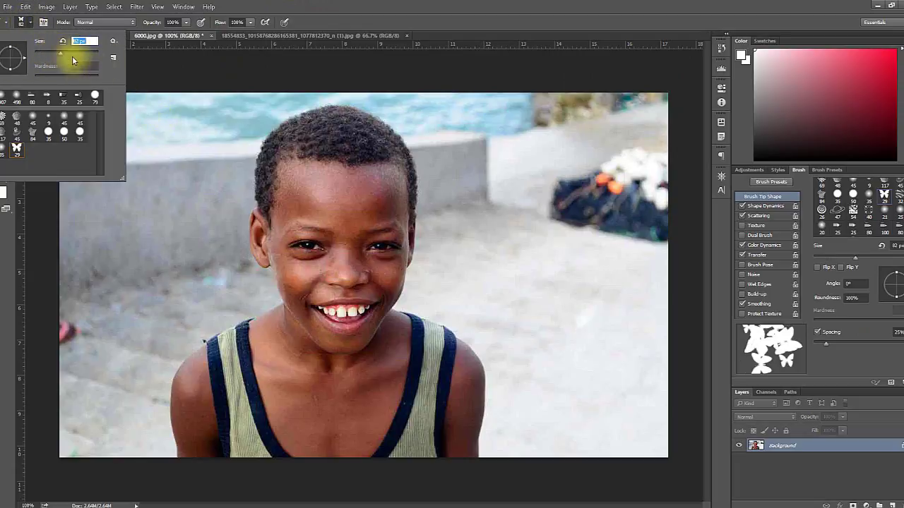
key("Return")
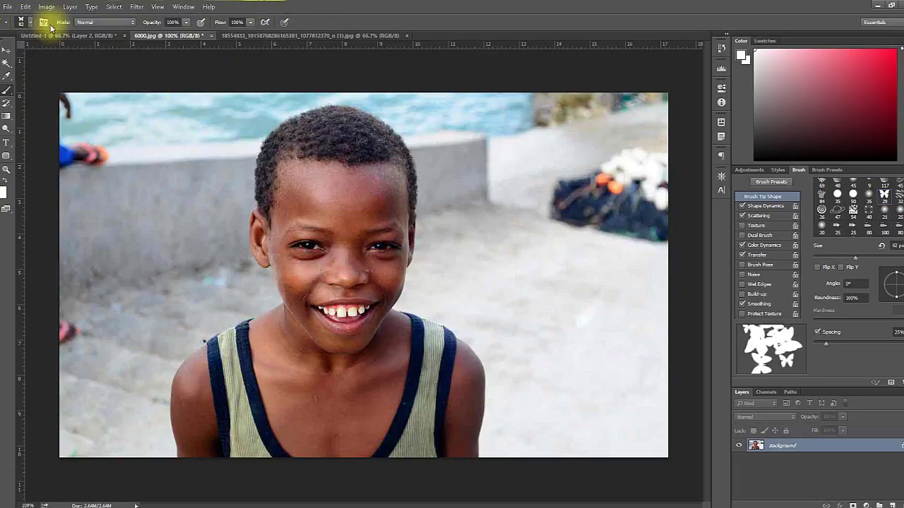
left_click(23, 22)
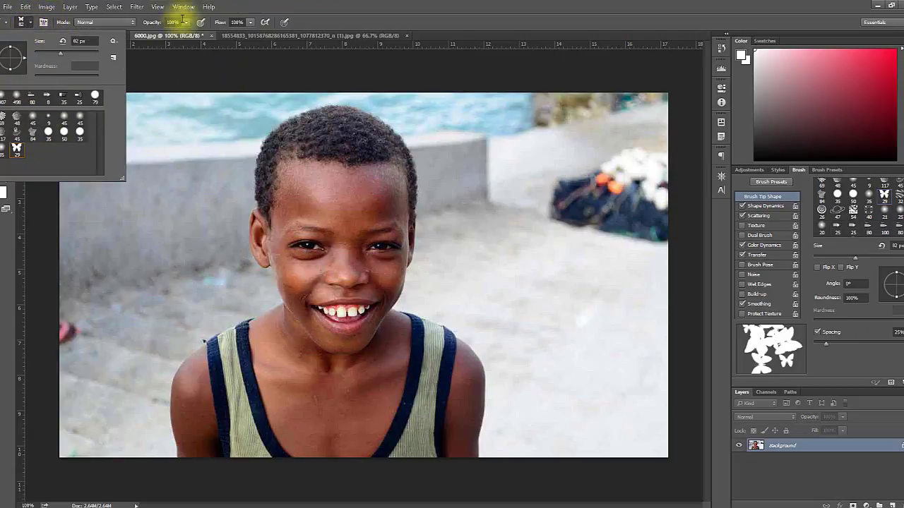
left_click(238, 7)
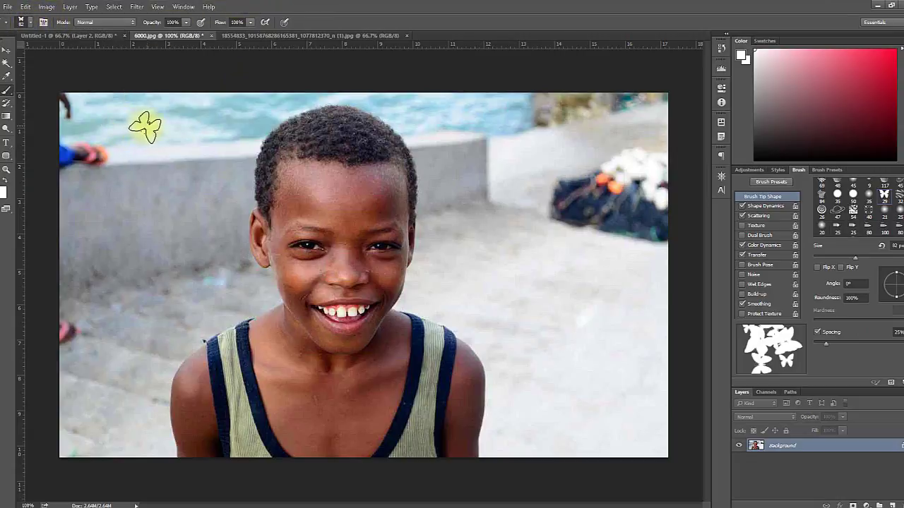
mouse_move(146, 134)
left_mouse_down()
mouse_move(146, 164)
mouse_move(184, 169)
mouse_move(114, 254)
mouse_move(93, 369)
left_mouse_up()
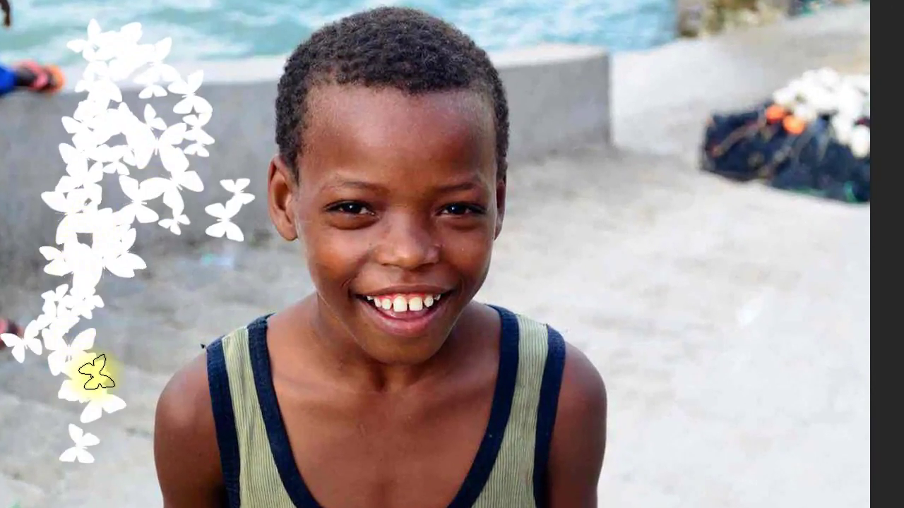
key("ctrl+z")
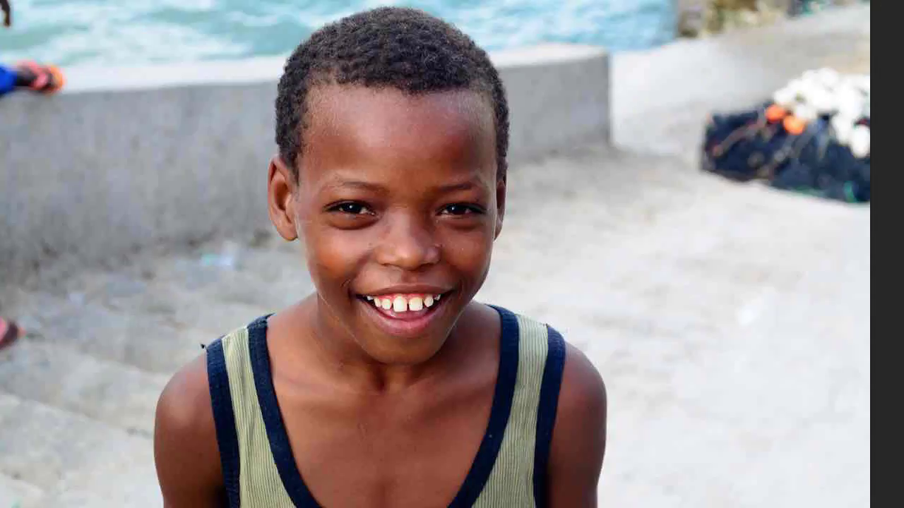
mouse_move(117, 117)
left_mouse_down()
mouse_move(163, 141)
mouse_move(106, 198)
mouse_move(39, 102)
mouse_move(94, 464)
mouse_move(165, 275)
left_mouse_up()
left_click(604, 235)
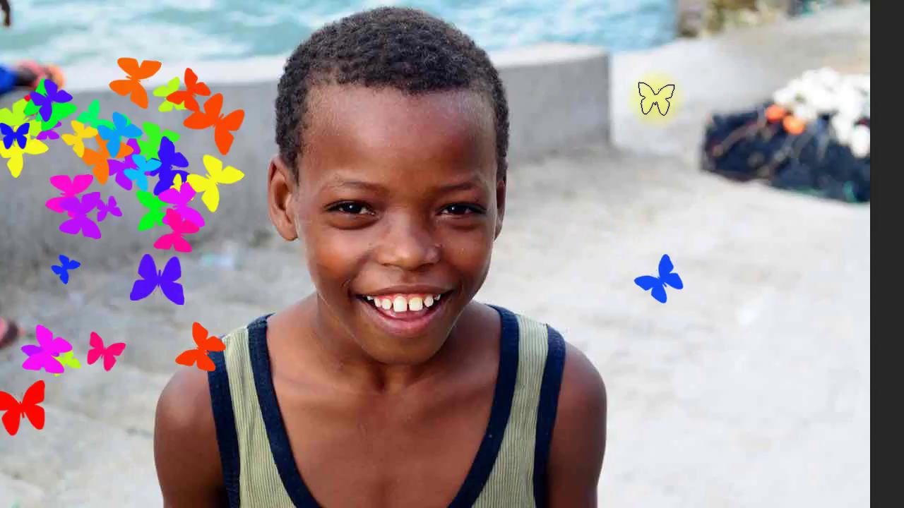
left_click(592, 115)
left_click(692, 171)
mouse_move(760, 374)
left_mouse_down()
mouse_move(649, 331)
mouse_move(555, 195)
mouse_move(774, 36)
left_mouse_up()
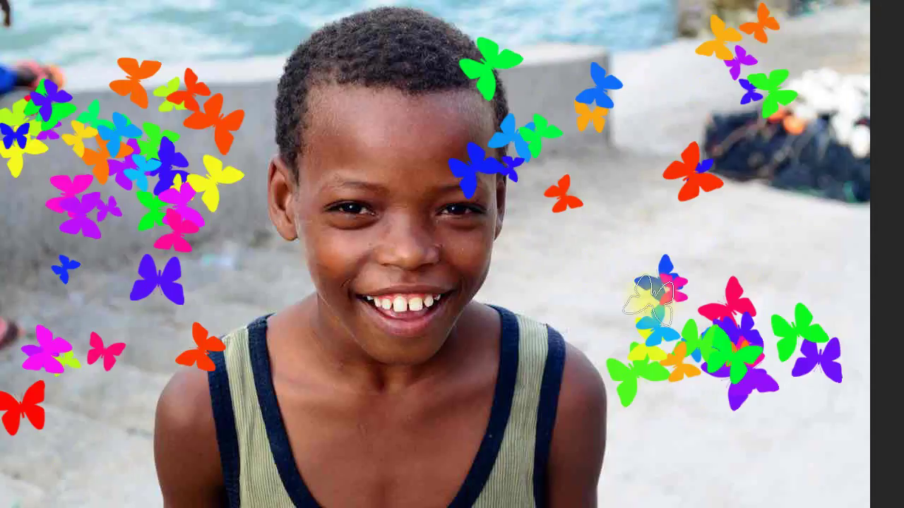
mouse_move(646, 297)
left_mouse_down()
mouse_move(599, 426)
mouse_move(746, 452)
mouse_move(379, 403)
mouse_move(136, 413)
left_mouse_up()
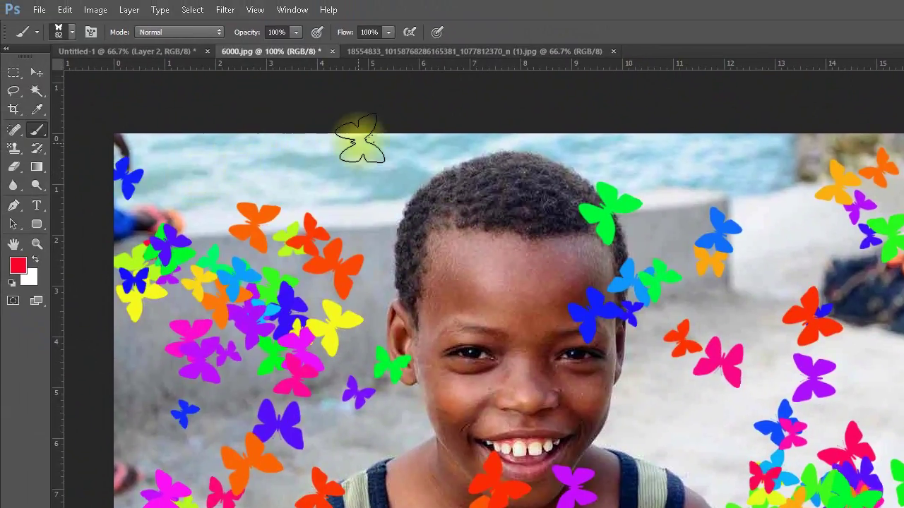
left_click_drag(319, 151, 346, 157)
left_click(365, 147)
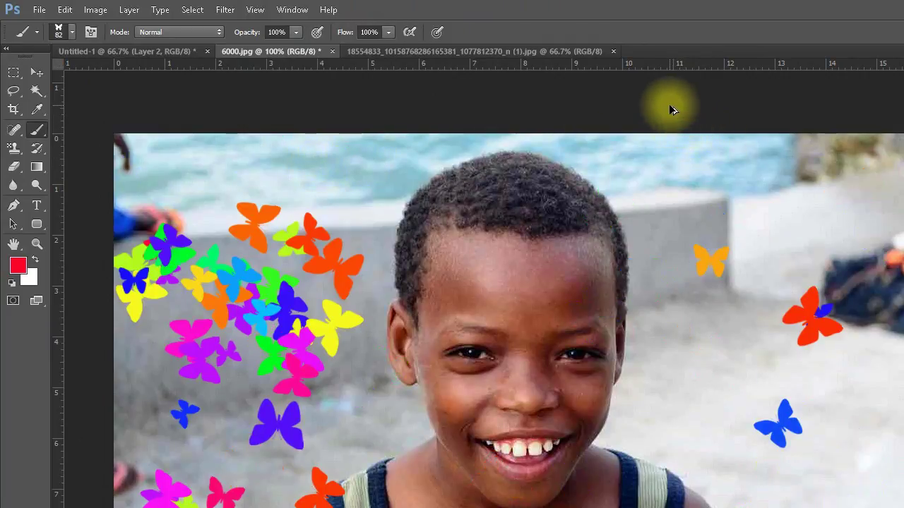
key("ctrl+alt+z")
key("ctrl+alt+z")
key("ctrl+alt+z")
key("ctrl+alt+z")
key("ctrl+alt+z")
key("ctrl+alt+z")
key("ctrl+alt+z")
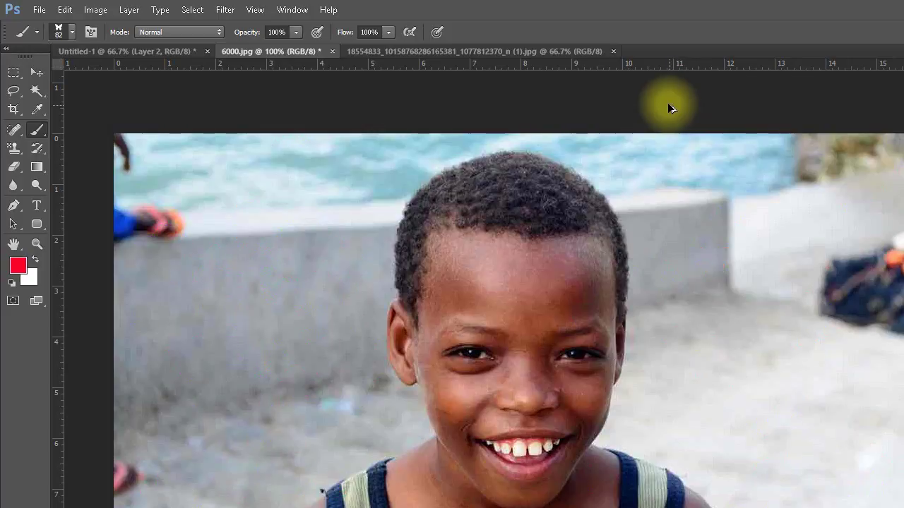
key("ctrl+alt+z")
- Clear the lasso selection, load the starburst flower brush, and undo a trial flower trail
left_click(13, 72)
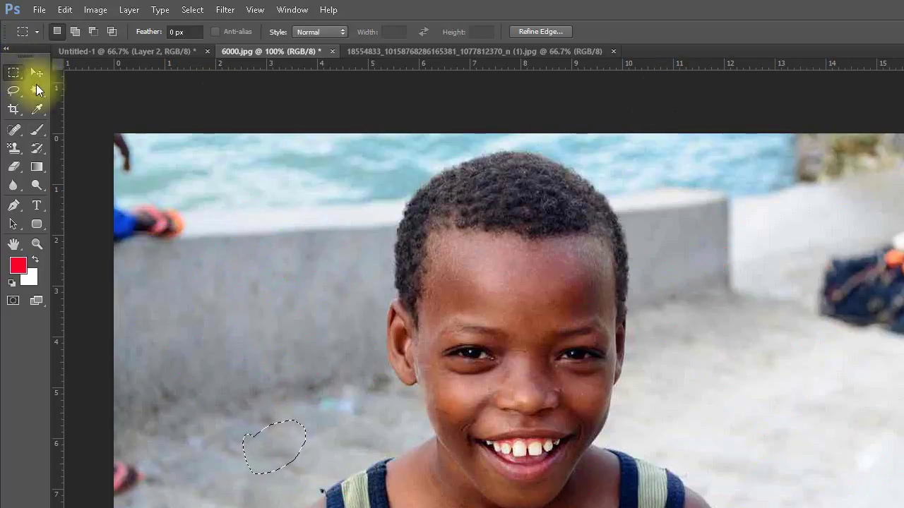
left_click(172, 201)
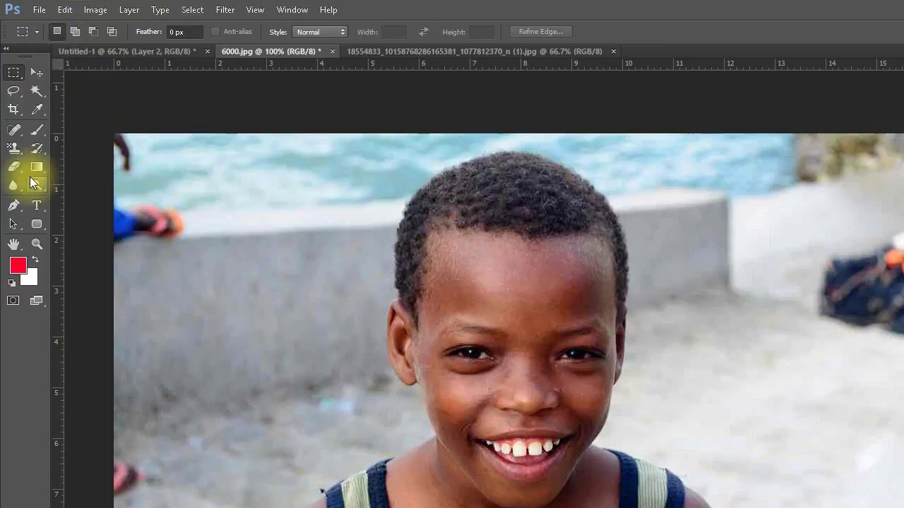
left_click(37, 130)
left_click(73, 34)
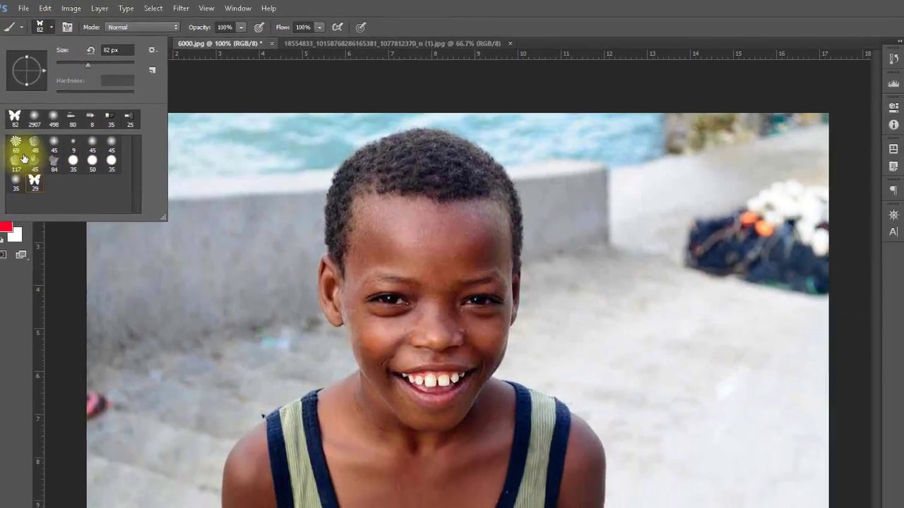
left_click(30, 169)
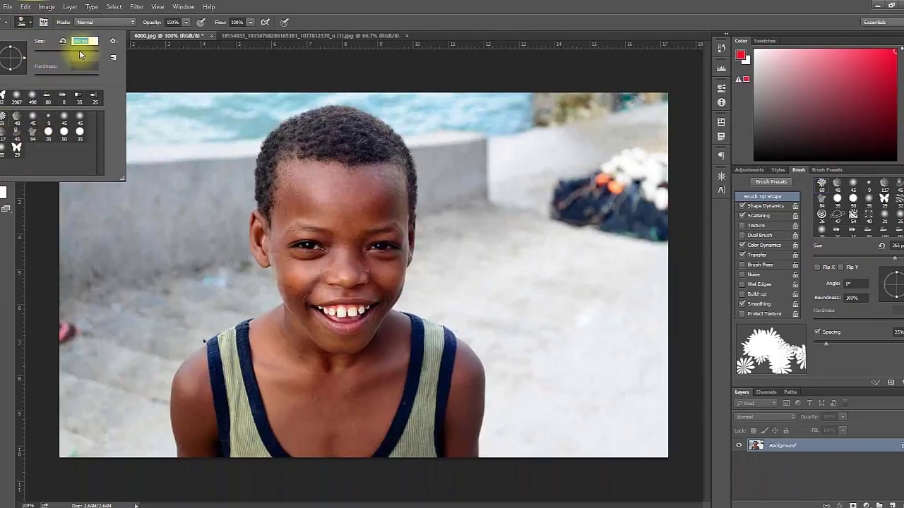
left_click_drag(186, 105, 161, 353)
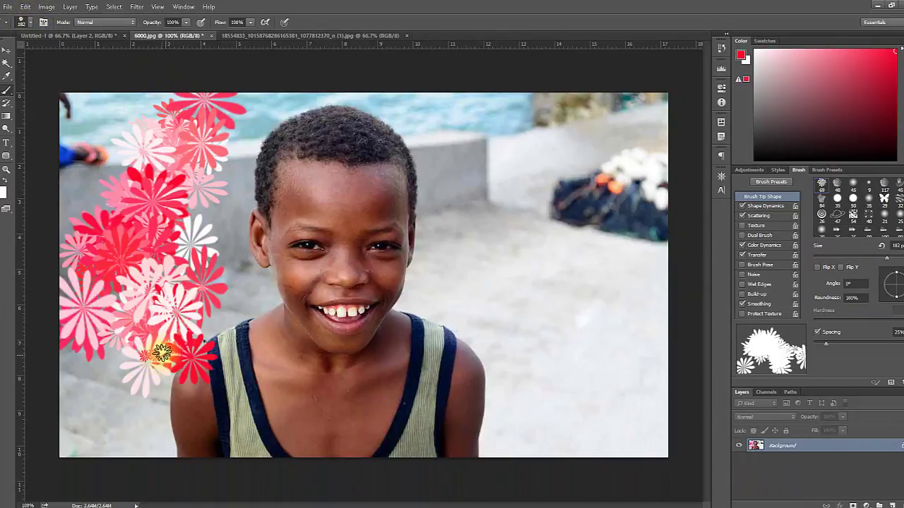
key("ctrl+z")
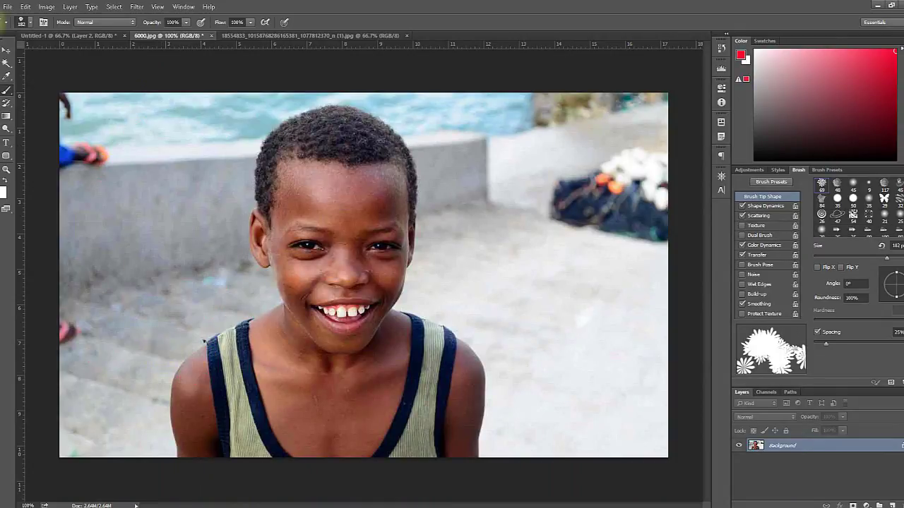
- Pick the 35 px hard round brush and enlarge it to 71 px
left_click(24, 23)
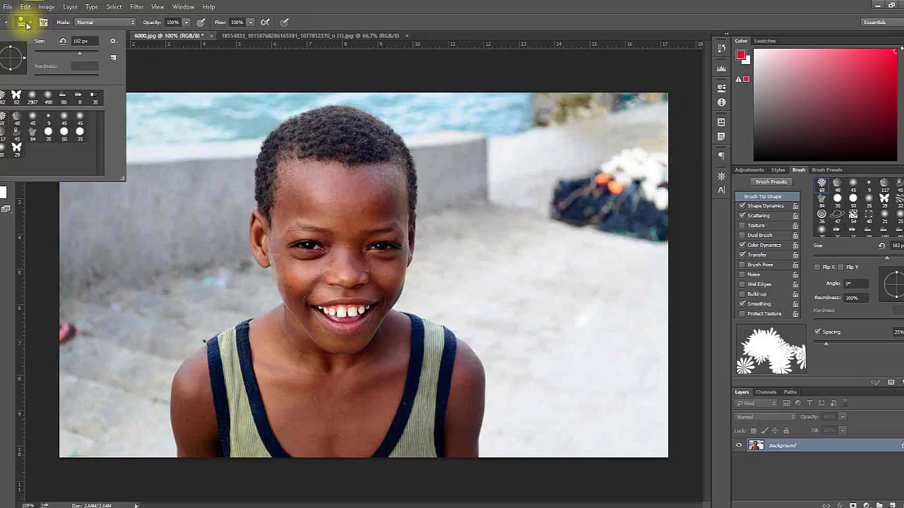
left_click(47, 133)
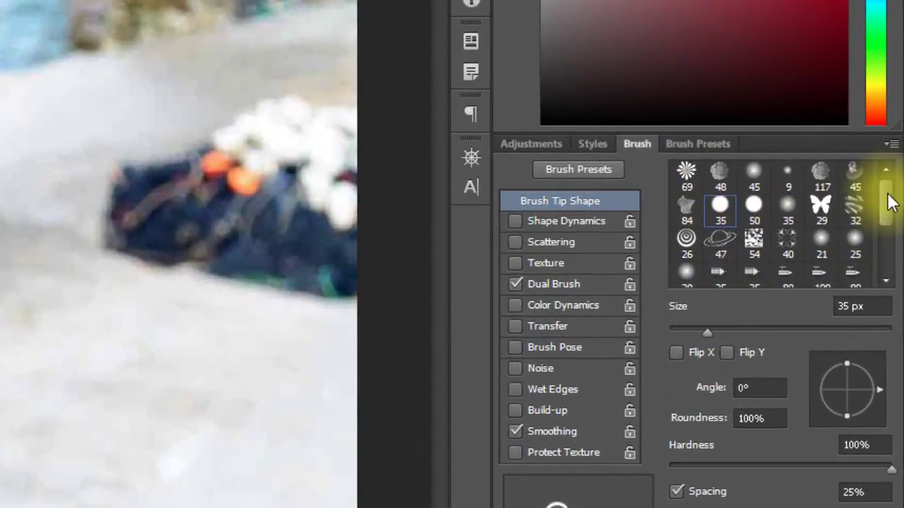
left_click_drag(887, 197, 884, 302)
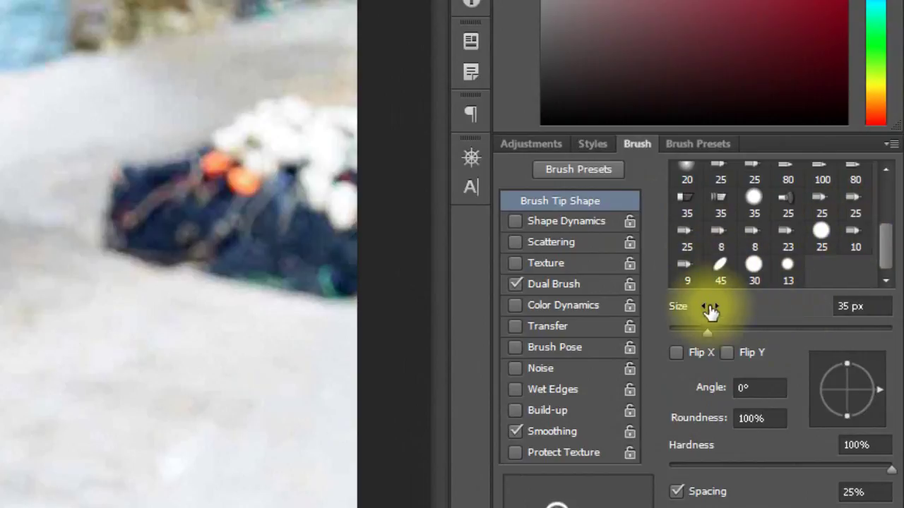
mouse_move(713, 333)
left_mouse_down()
mouse_move(747, 333)
mouse_move(732, 333)
left_mouse_up()
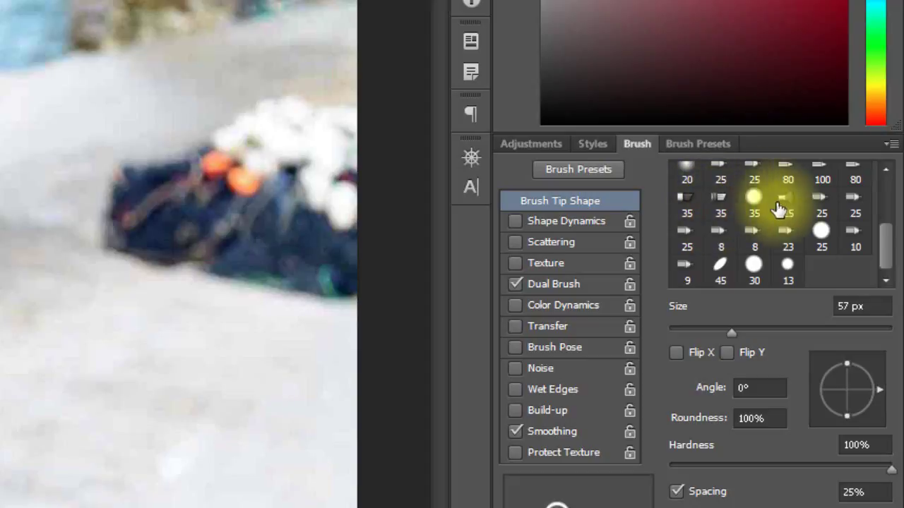
- With the 25 px fan bristle brush, undo a test stroke and paint red strokes on the right
left_click(791, 206)
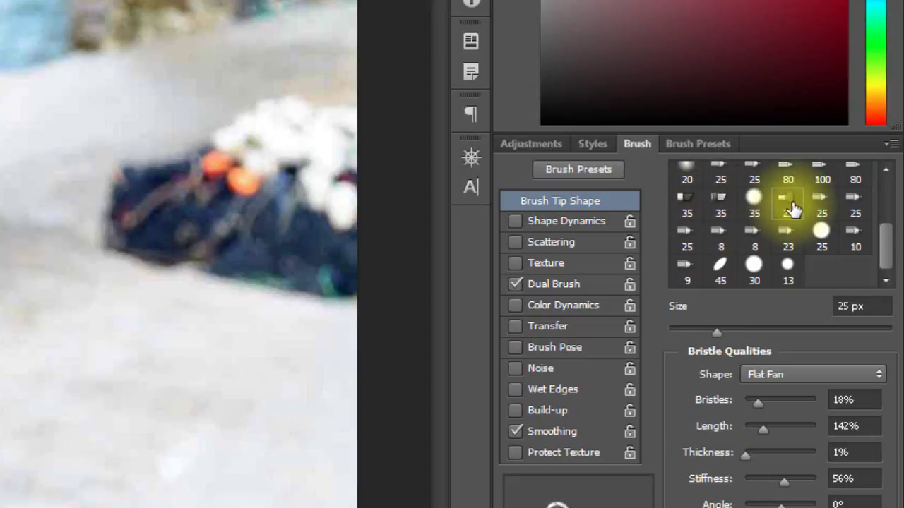
left_click_drag(257, 375, 6, 192)
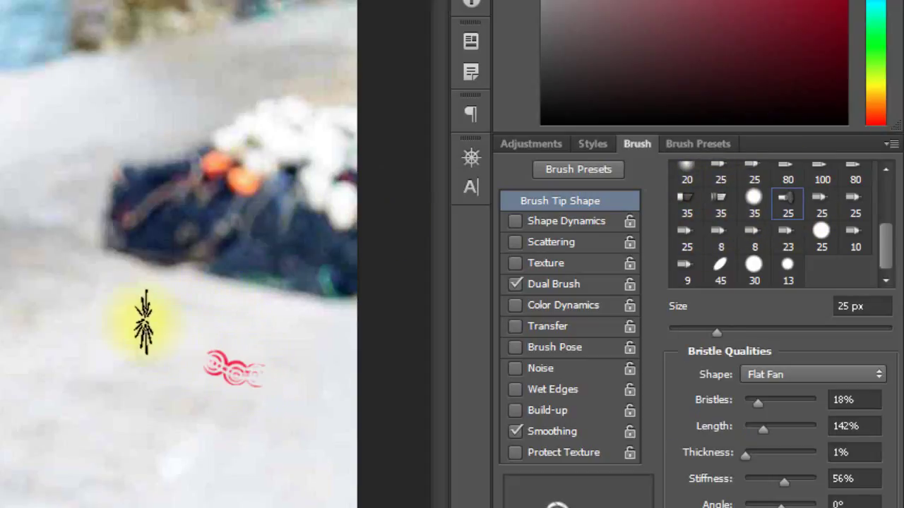
key("ctrl+z")
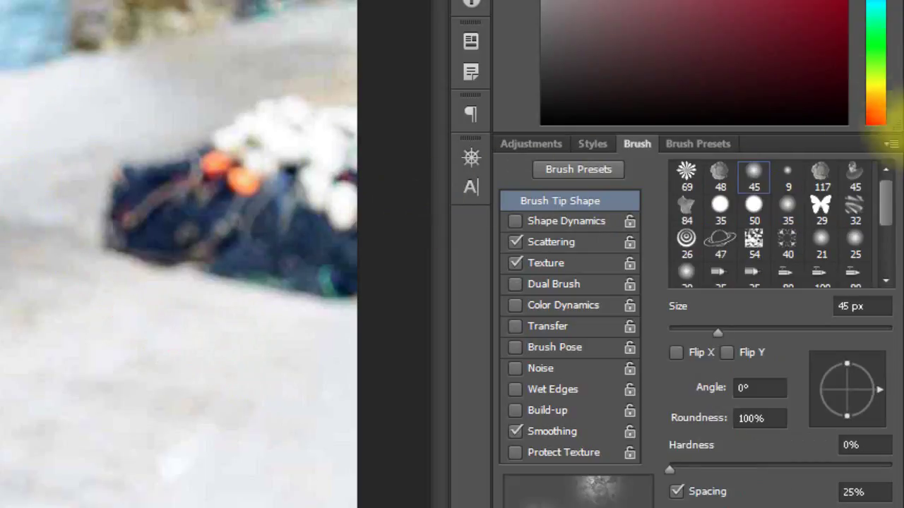
left_click_drag(884, 203, 884, 262)
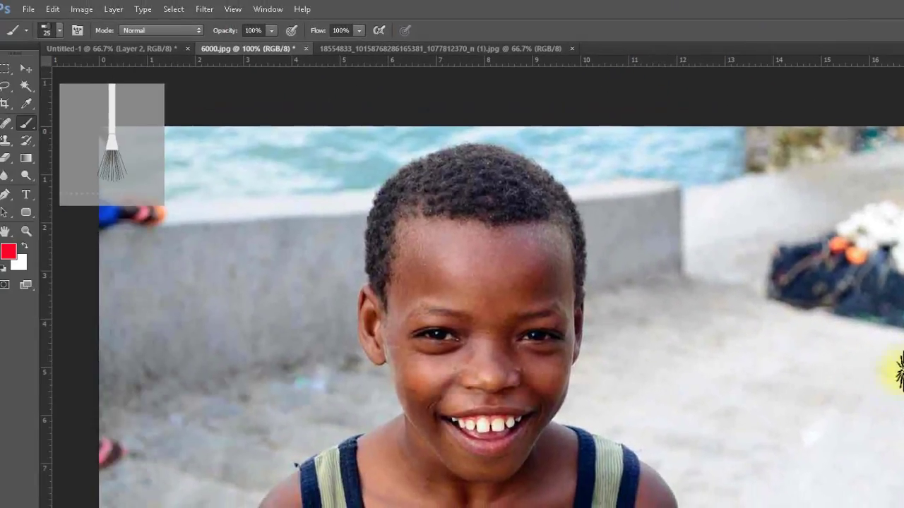
left_click_drag(876, 420, 677, 371)
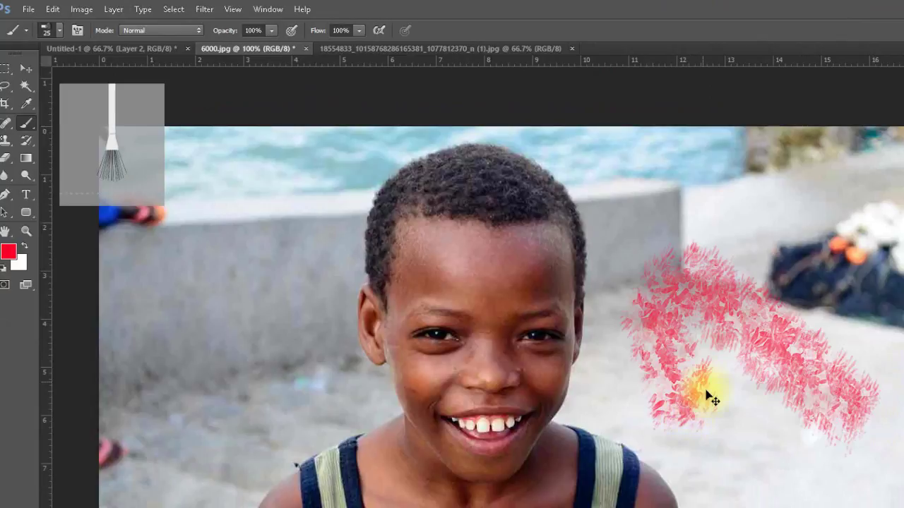
- Undo the red scattered stroke and a trial brown leaf stroke
key("ctrl+z")
left_click_drag(861, 353, 662, 297)
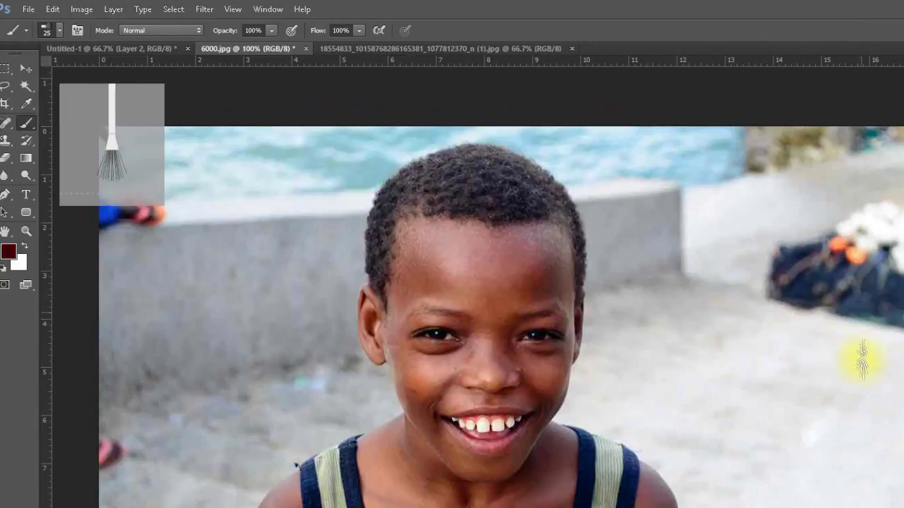
key("ctrl+z")
- Replace the brush set with Basic Brushes and pick the 18 px hard round tip
left_click(54, 31)
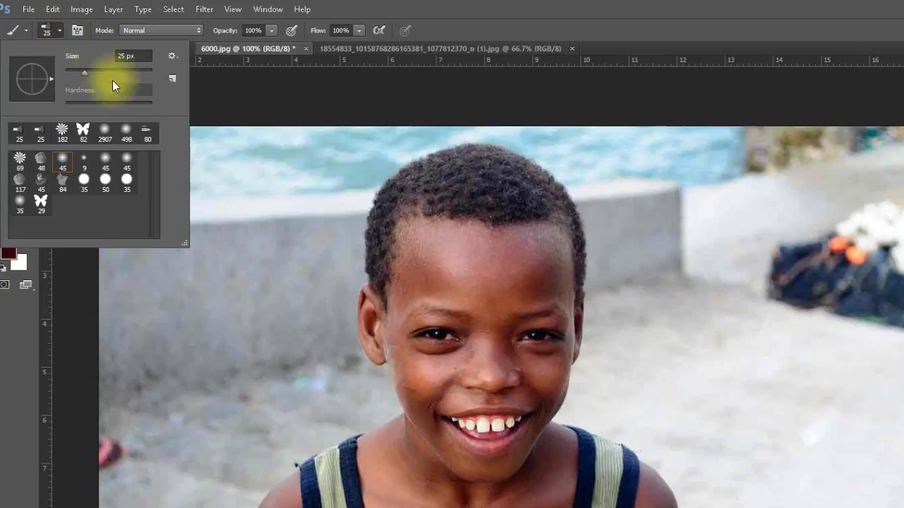
left_click(172, 57)
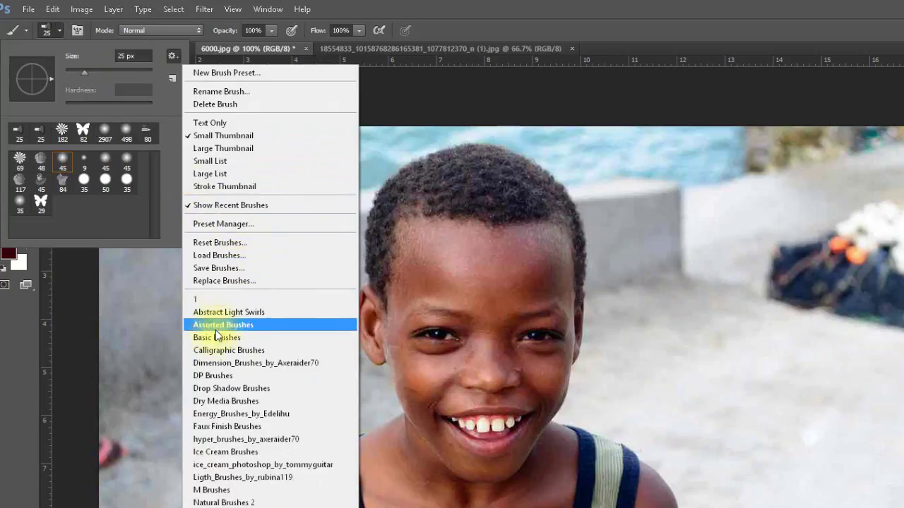
left_click(240, 338)
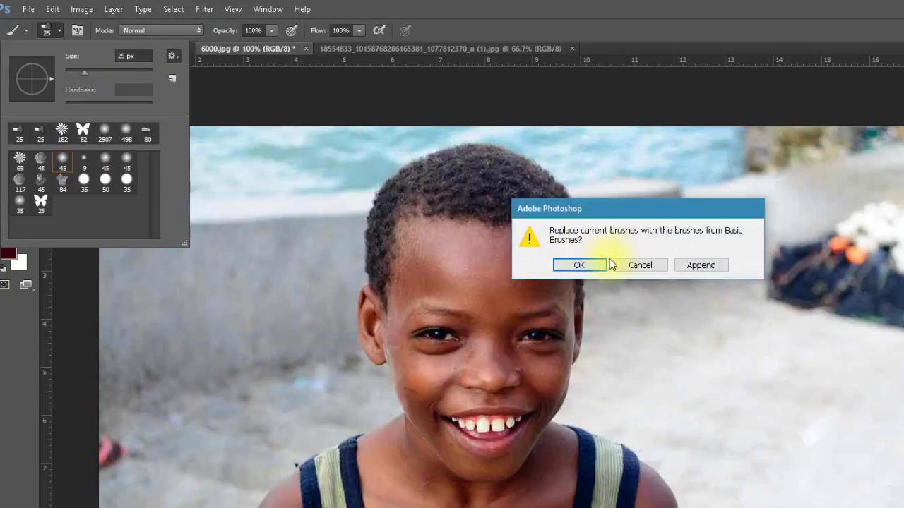
left_click(579, 264)
left_click(84, 184)
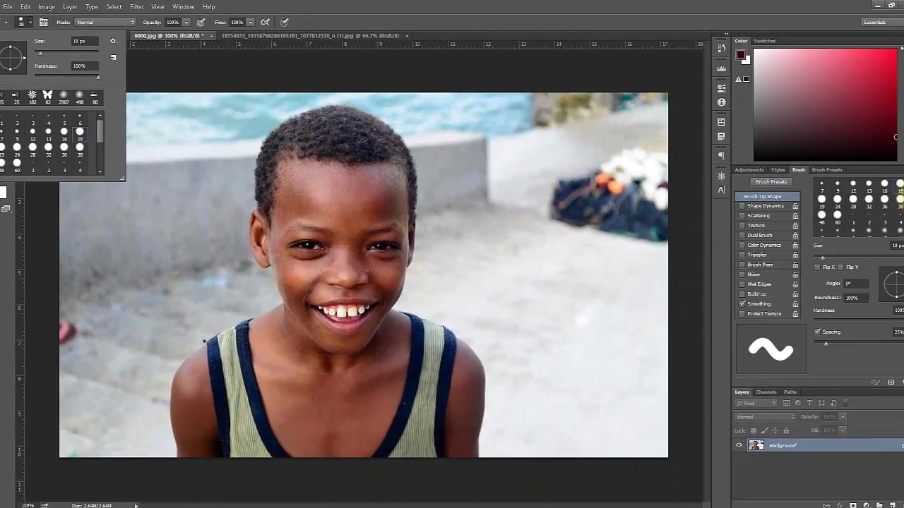
key("Return")
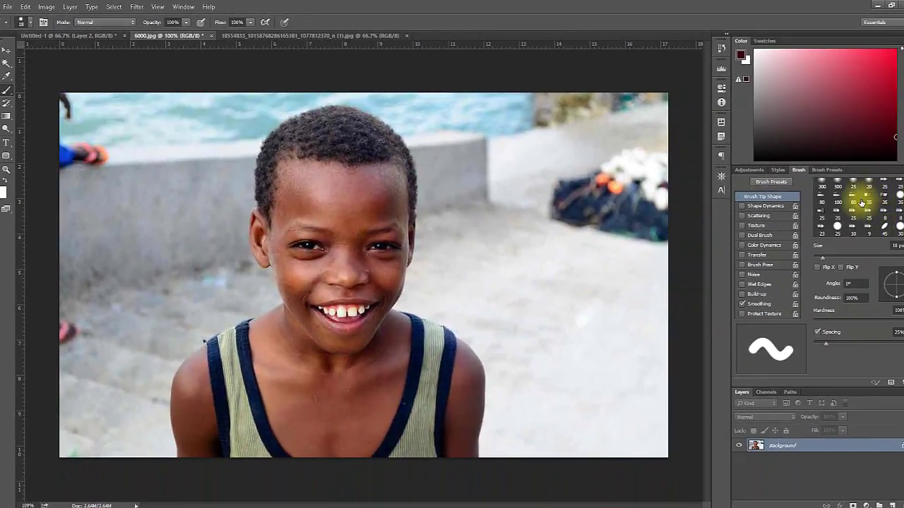
- Paint a dark red bristle loop on the right, then Step Backward to remove the left-side strokes
left_click(819, 213)
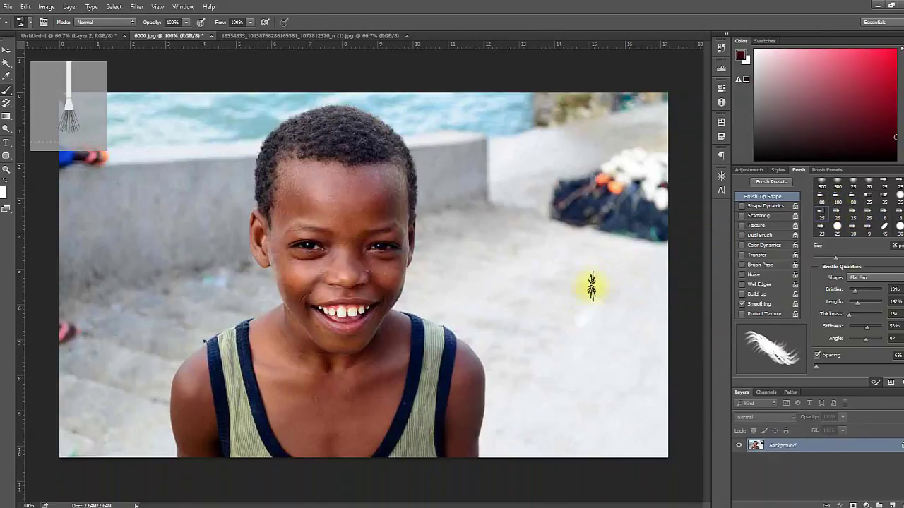
mouse_move(575, 307)
left_mouse_down()
mouse_move(621, 332)
mouse_move(631, 120)
left_mouse_up()
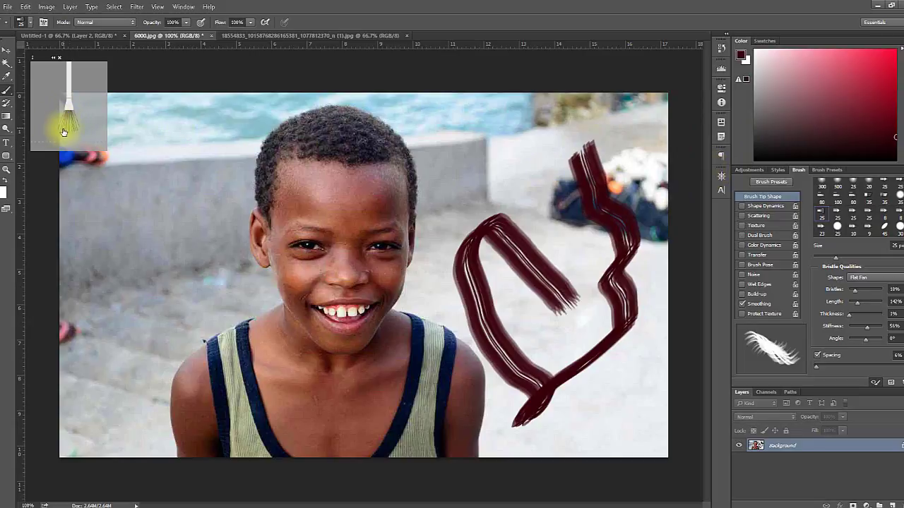
left_click(838, 217)
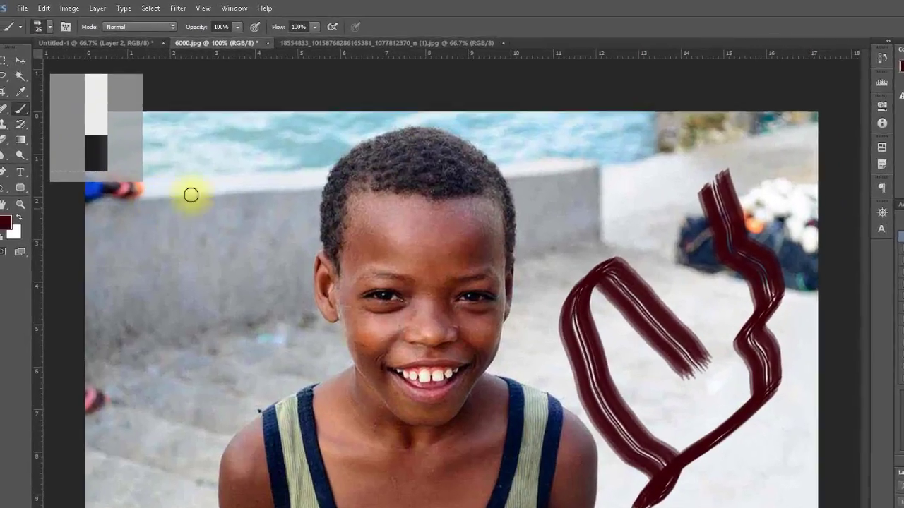
left_click_drag(225, 154, 194, 355)
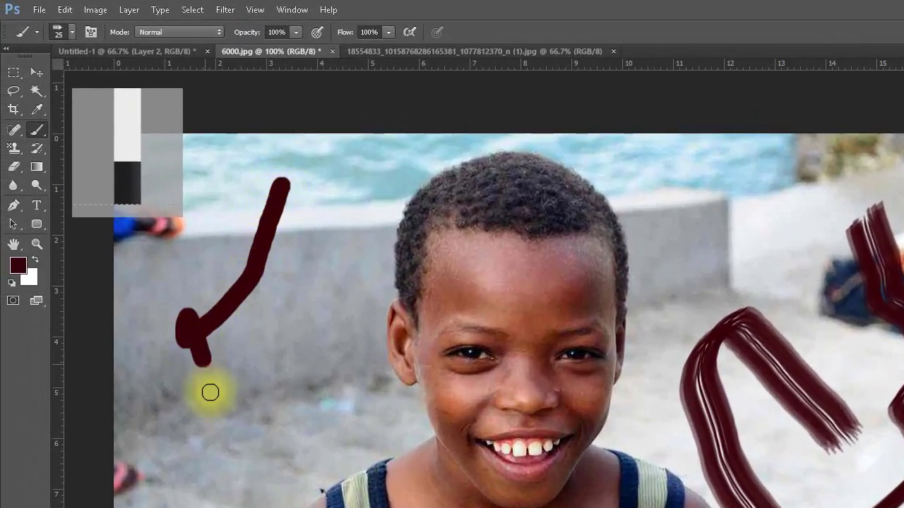
left_click_drag(290, 410, 337, 286)
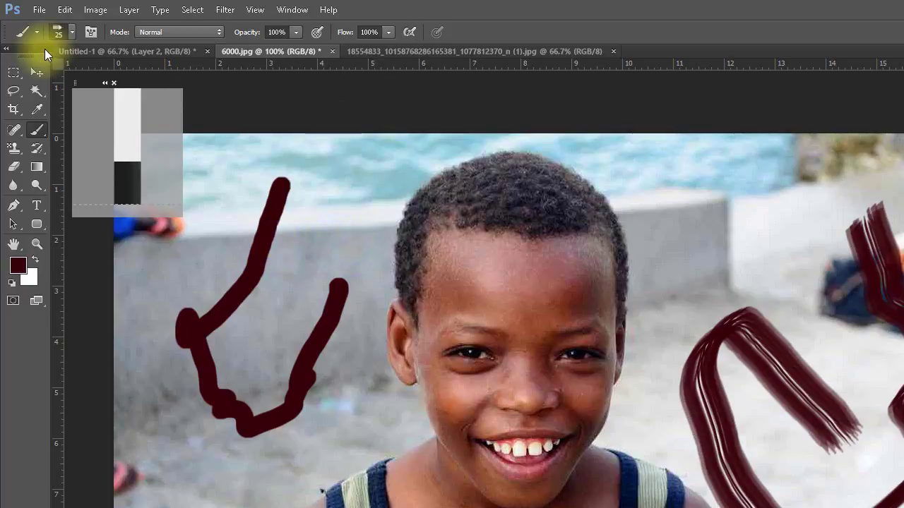
left_click(64, 10)
left_click(71, 52)
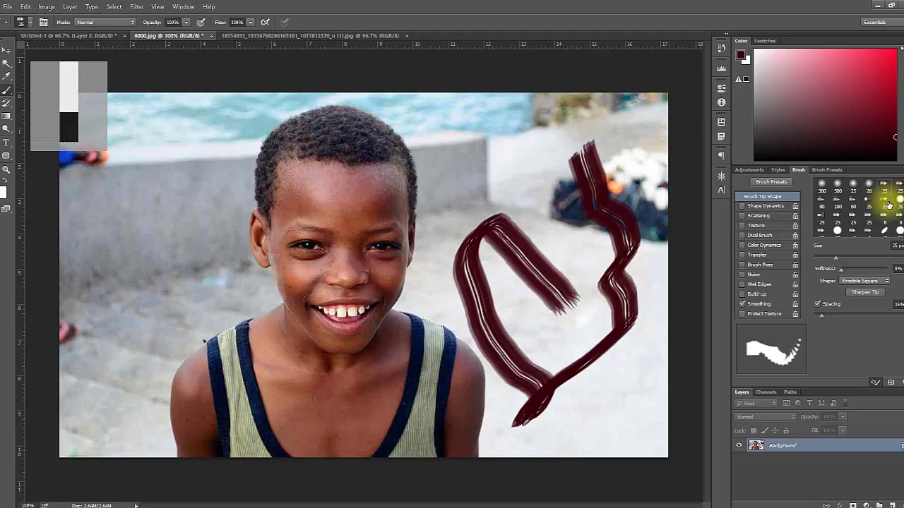
- Paint thin bristle strokes on the left and a squiggle toward the boy's head
left_click(828, 218)
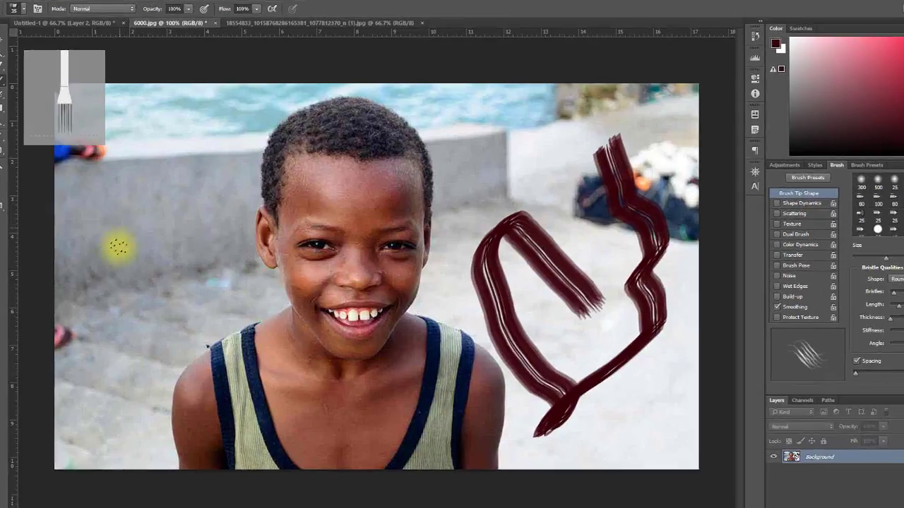
left_click_drag(118, 245, 132, 359)
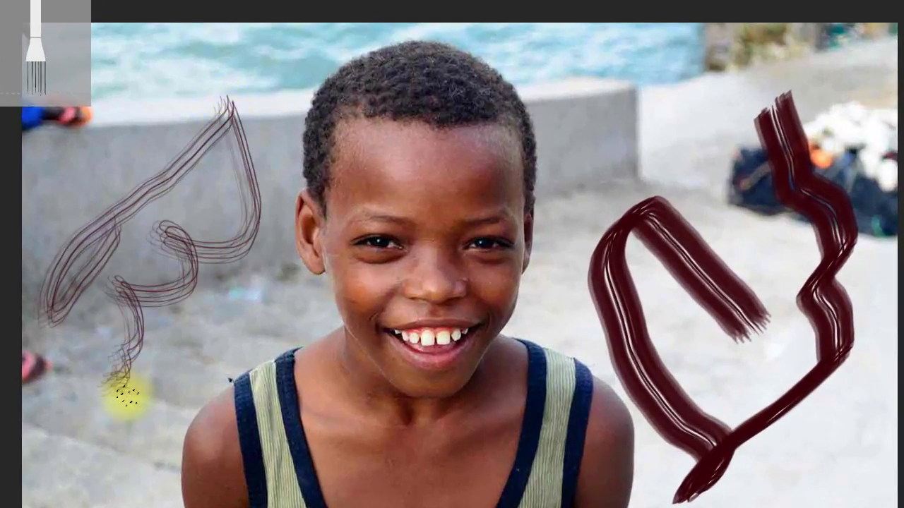
left_click_drag(128, 398, 237, 302)
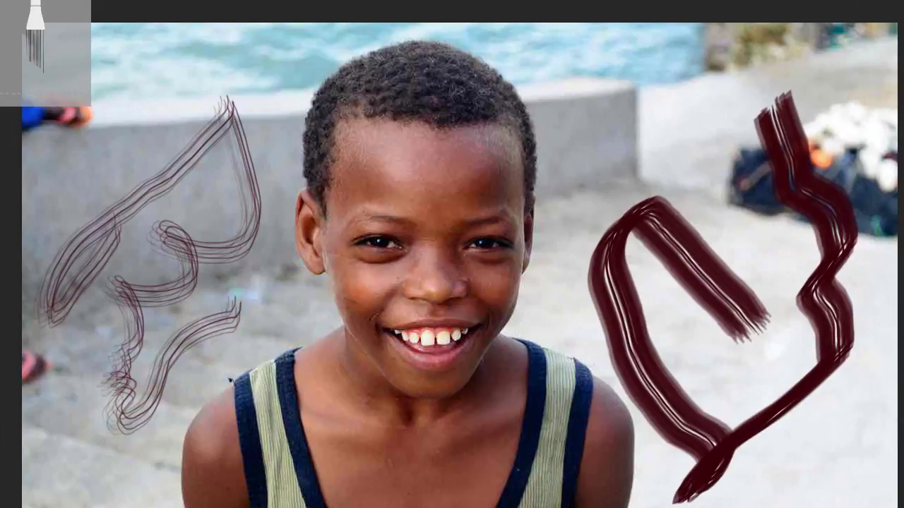
left_click_drag(670, 101, 548, 211)
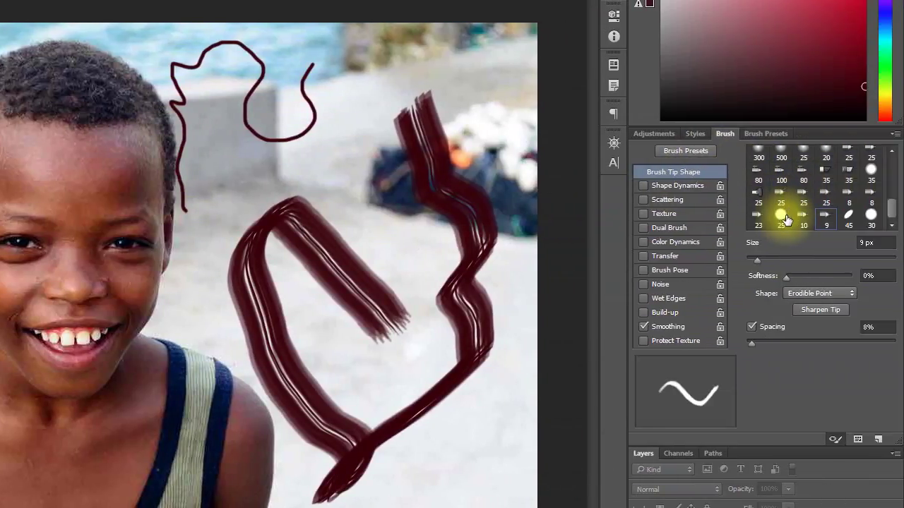
- Paint a solid dark-red stroke with the 25 px square brush, then select the 300 px soft round
left_click(824, 214)
scroll(893, 212, "up", 1)
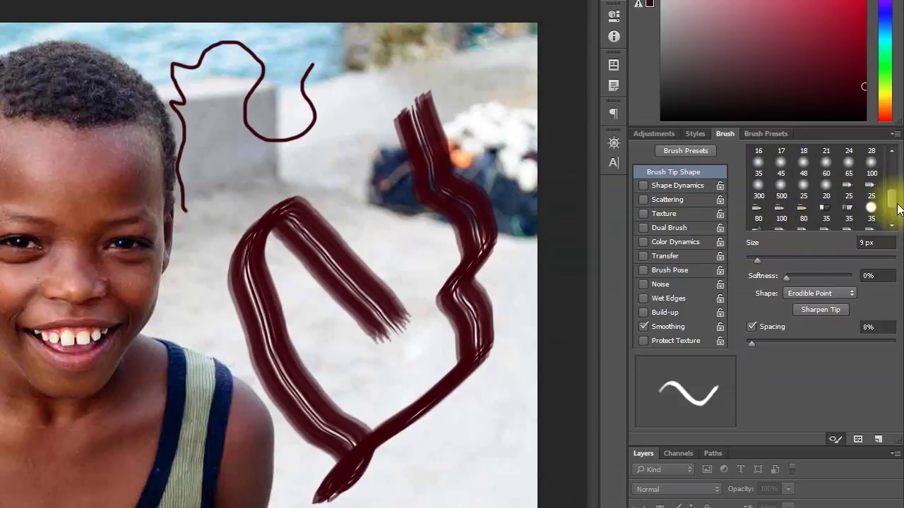
left_click(847, 159)
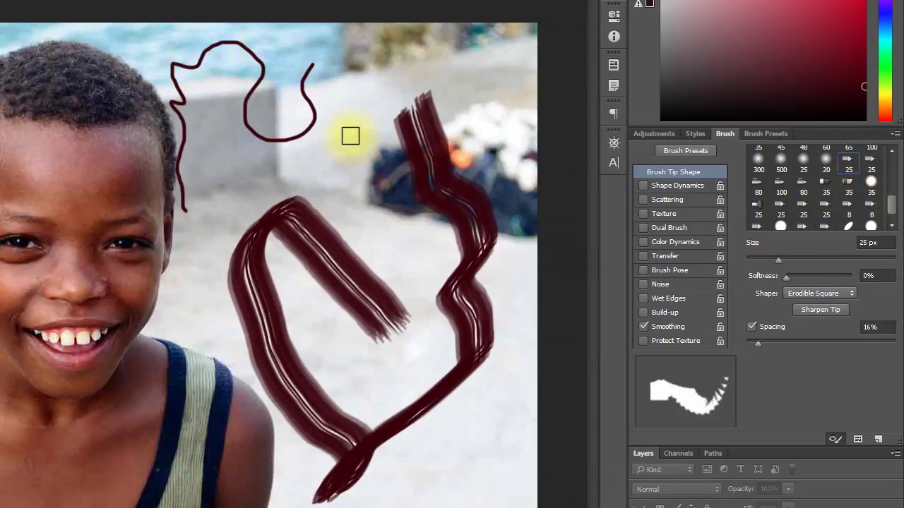
left_click_drag(349, 135, 428, 280)
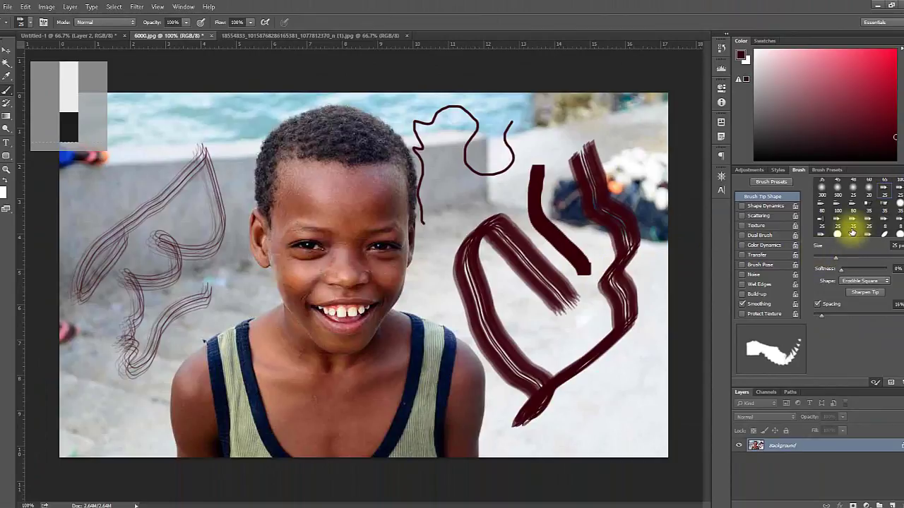
left_click(822, 191)
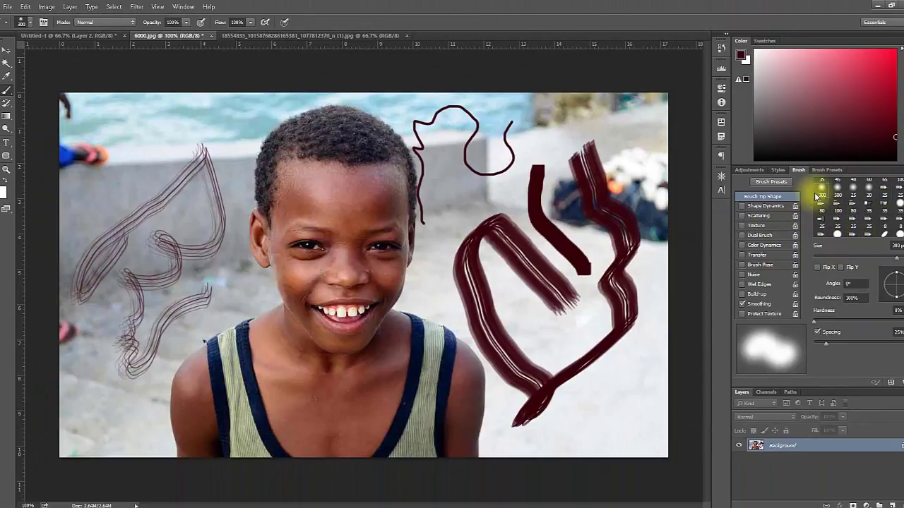
- Paint an 80 px speckled spatter stroke arcing around the photo's right side
left_click(821, 203)
mouse_move(642, 373)
left_mouse_down()
mouse_move(544, 440)
mouse_move(643, 357)
mouse_move(652, 259)
mouse_move(597, 95)
mouse_move(459, 202)
mouse_move(451, 251)
left_mouse_up()
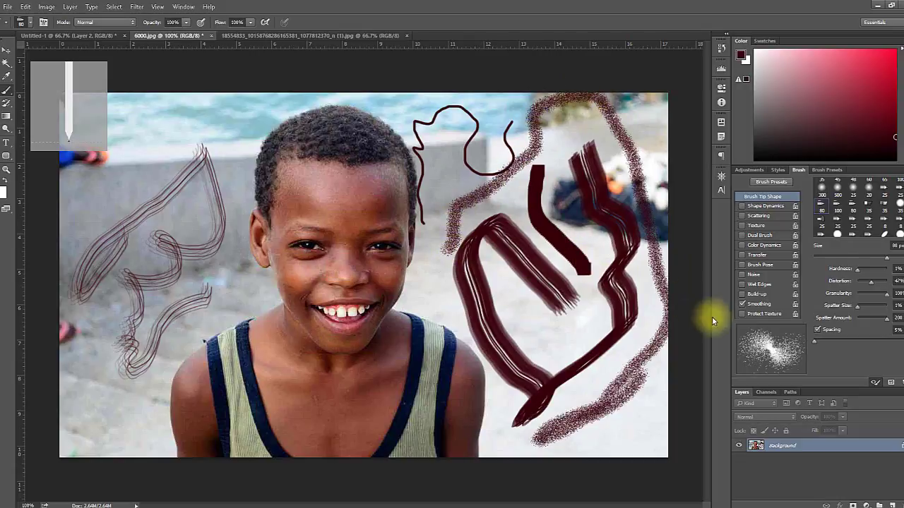
scroll(857, 208, "up", 5)
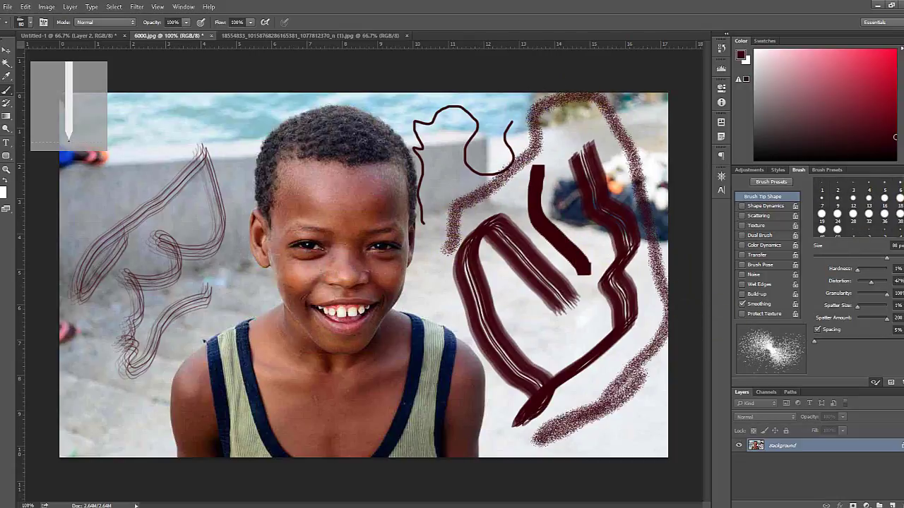
left_click(32, 22)
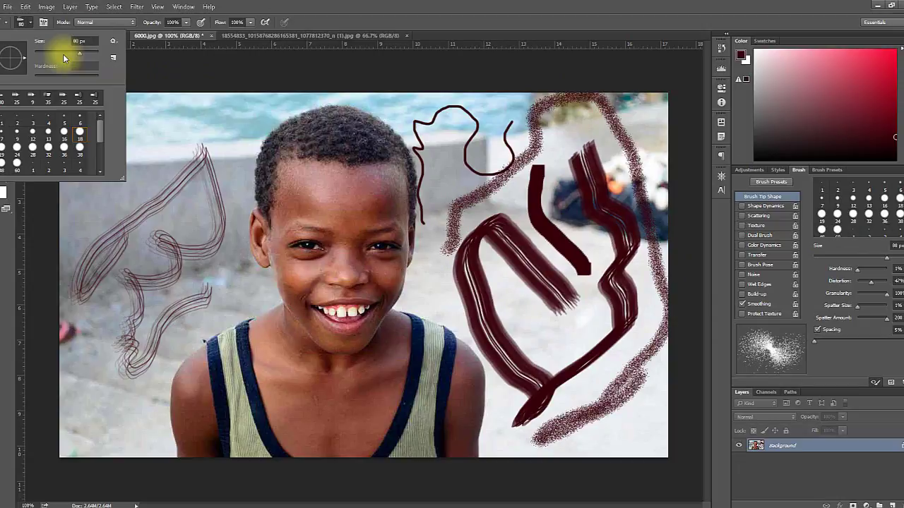
left_click(322, 20)
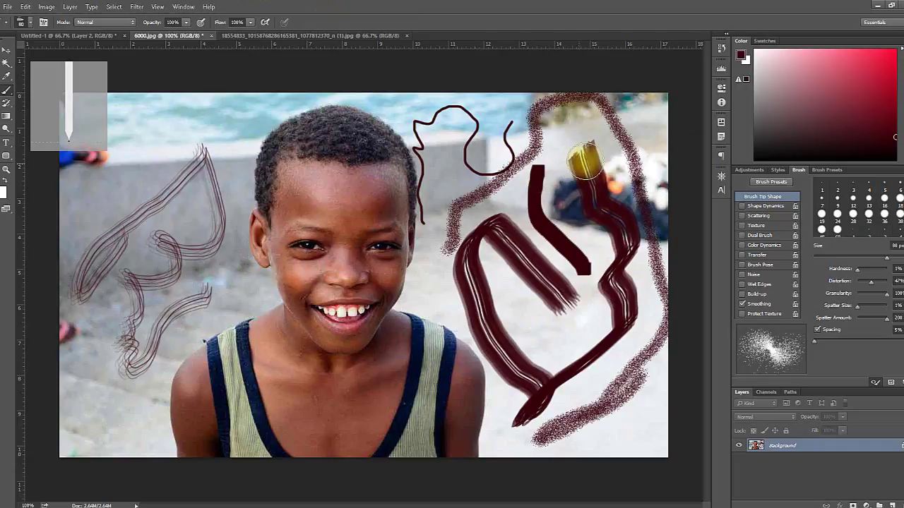
right_click(9, 92)
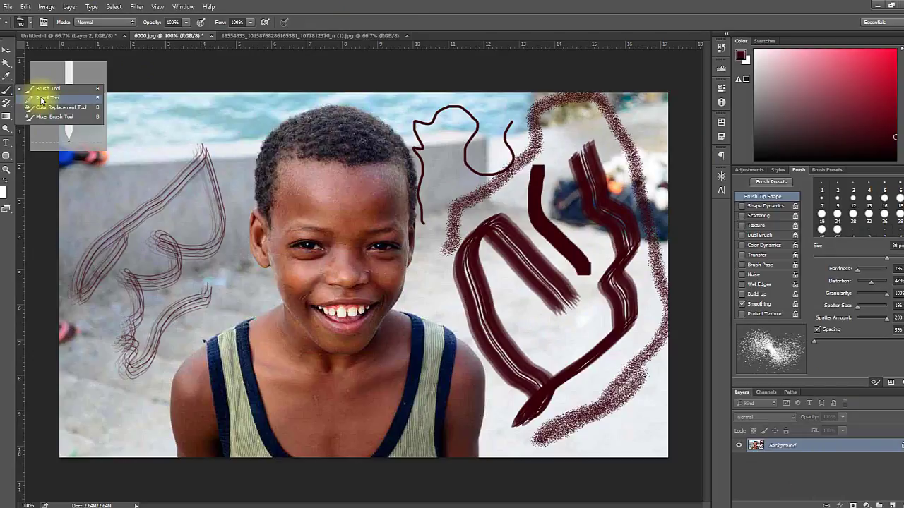
- Draw thin hard-edged pencil zigzags across the upper left of the photo
left_click(48, 98)
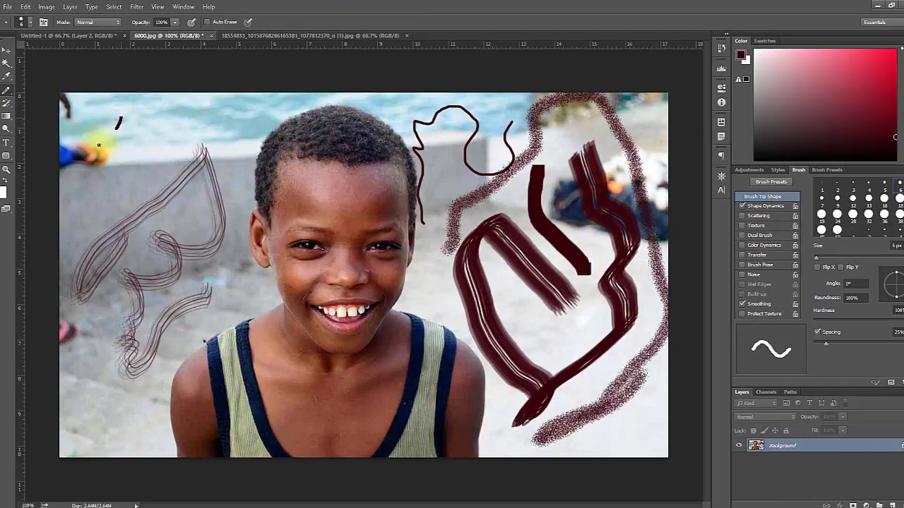
left_click_drag(170, 117, 219, 230)
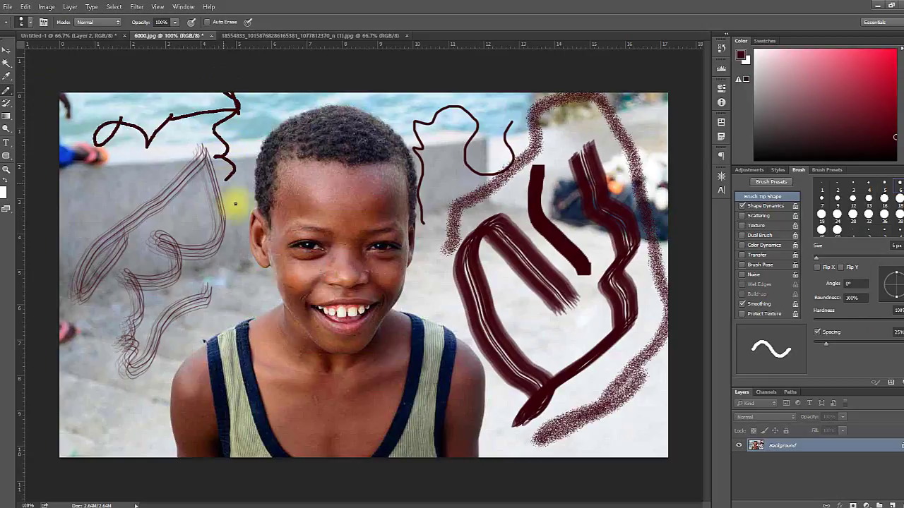
left_click_drag(101, 153, 93, 213)
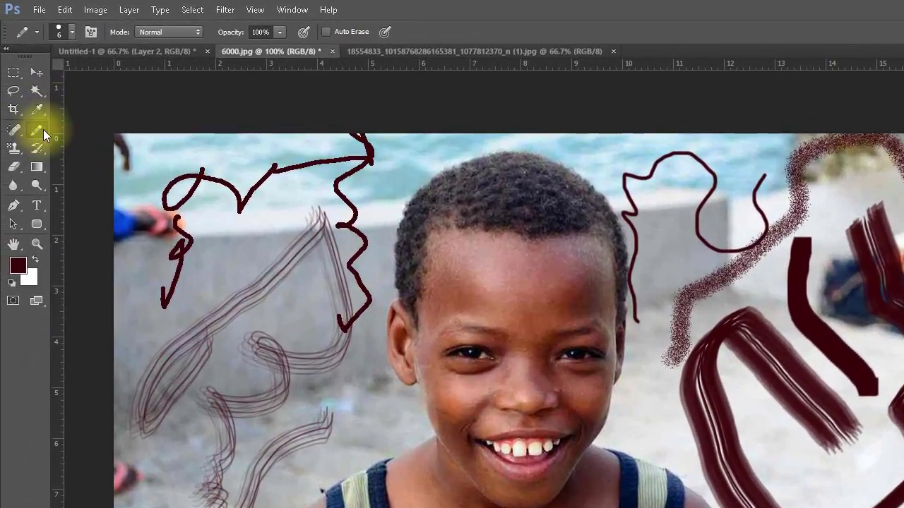
right_click(43, 129)
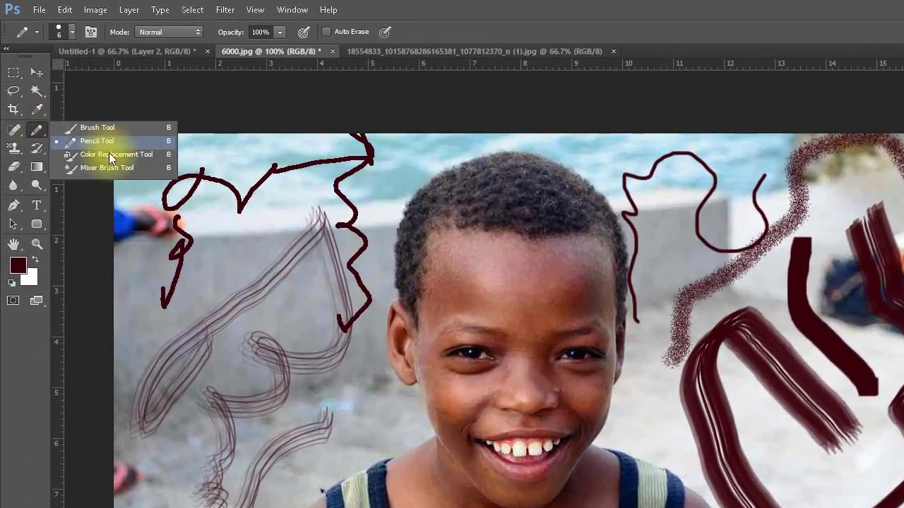
- Try Color Replacement on the boy's forehead, then set a 155 px brush on the girl's portrait
left_click(108, 155)
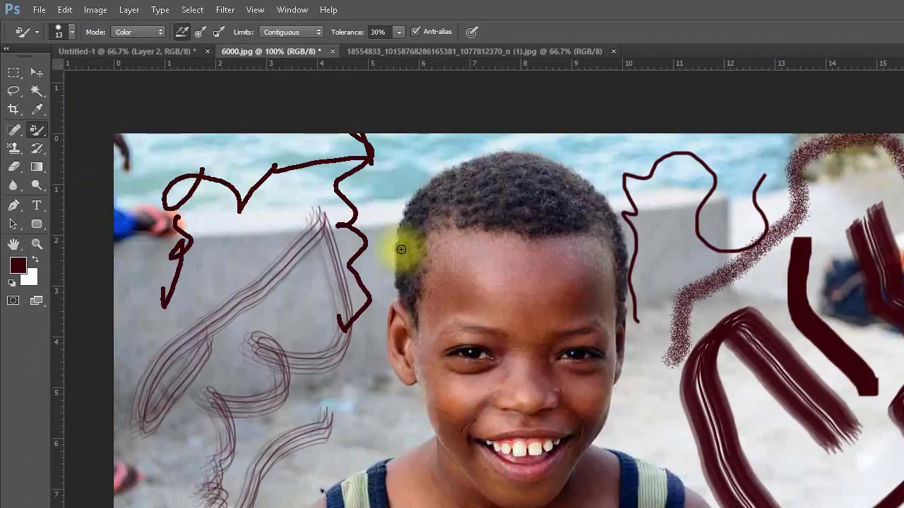
left_click(481, 290)
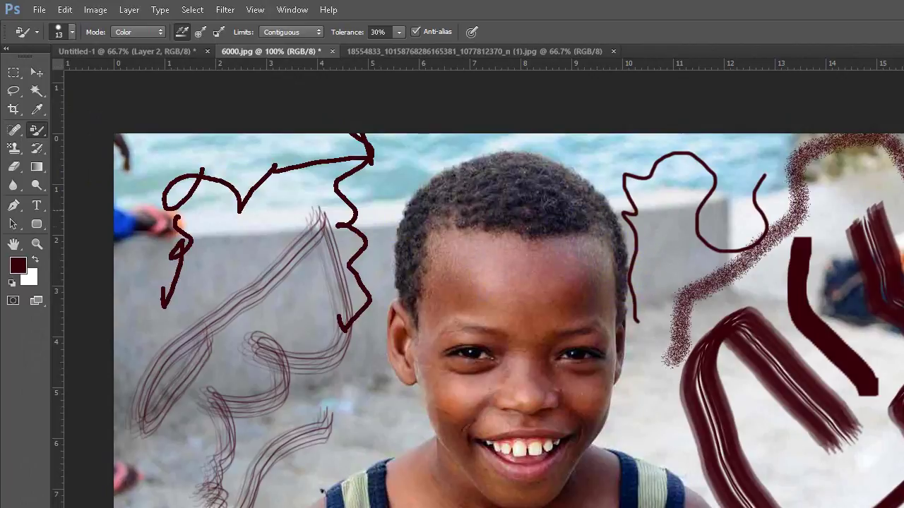
left_click(431, 50)
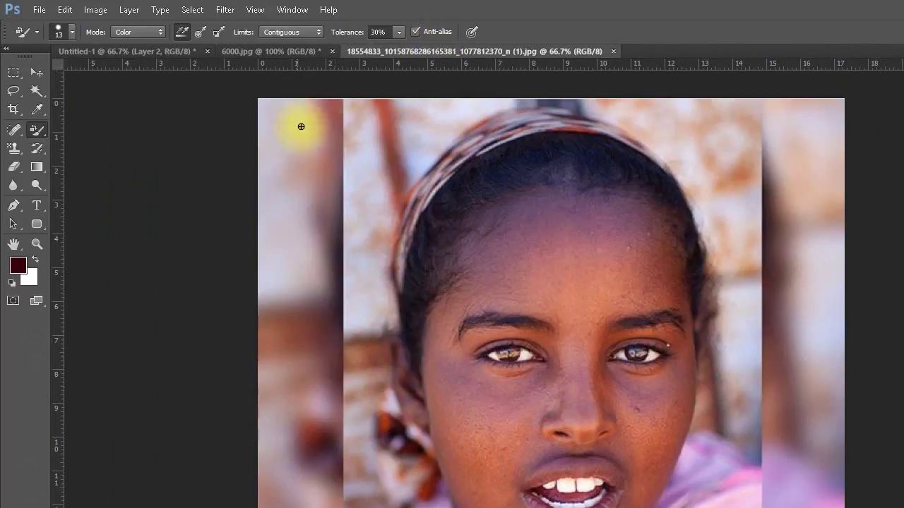
left_click(71, 32)
left_click_drag(108, 71, 116, 72)
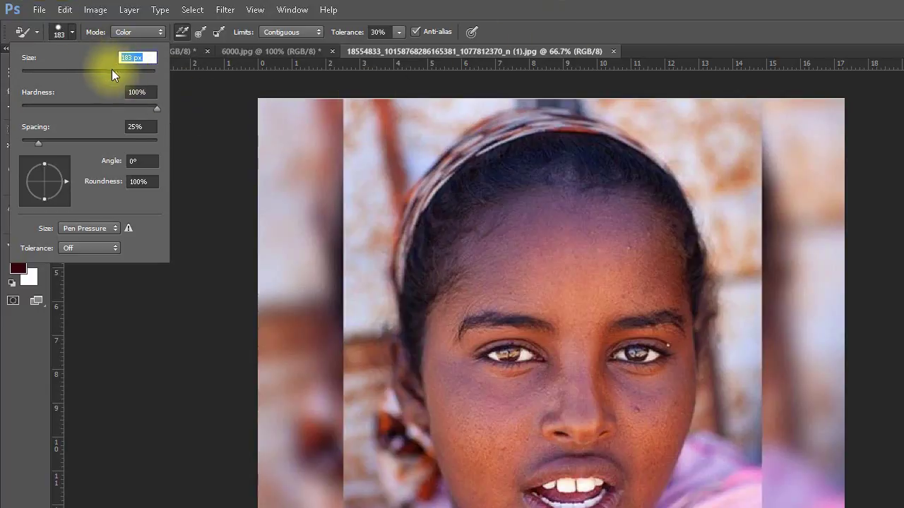
left_click(106, 73)
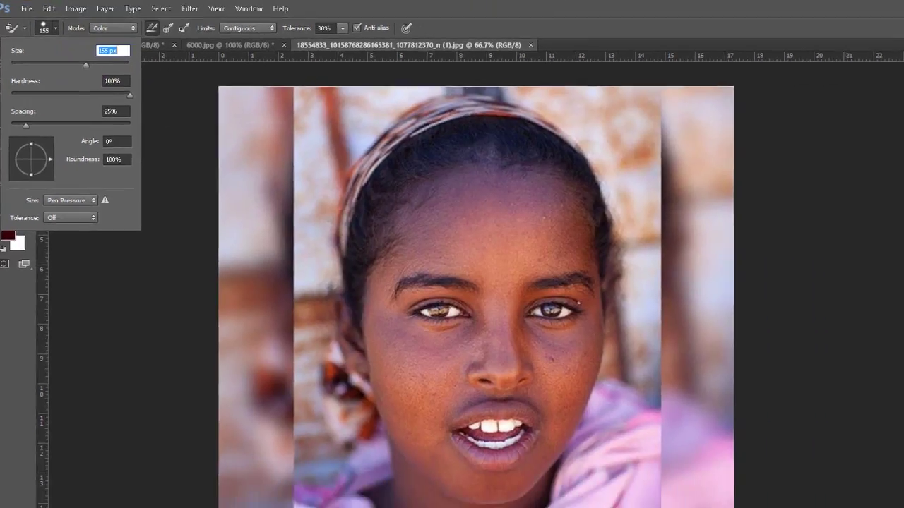
key("Return")
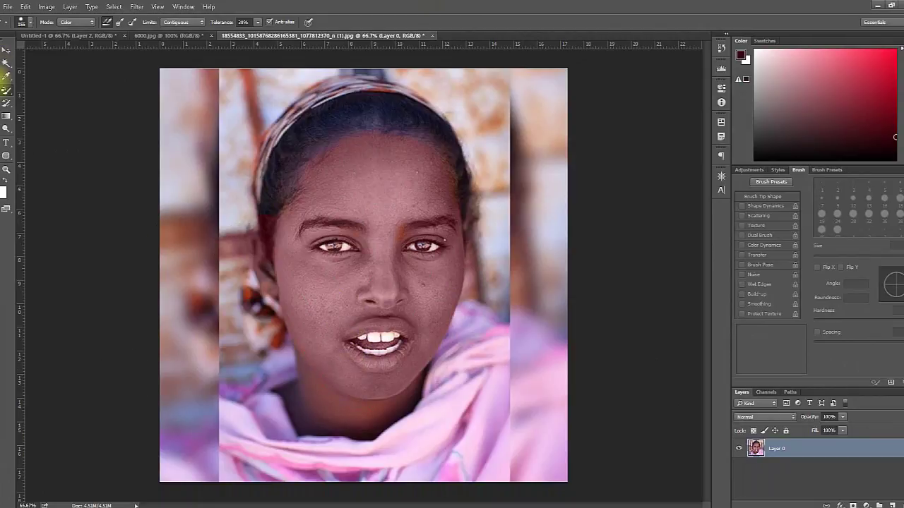
left_click_drag(7, 92, 67, 113)
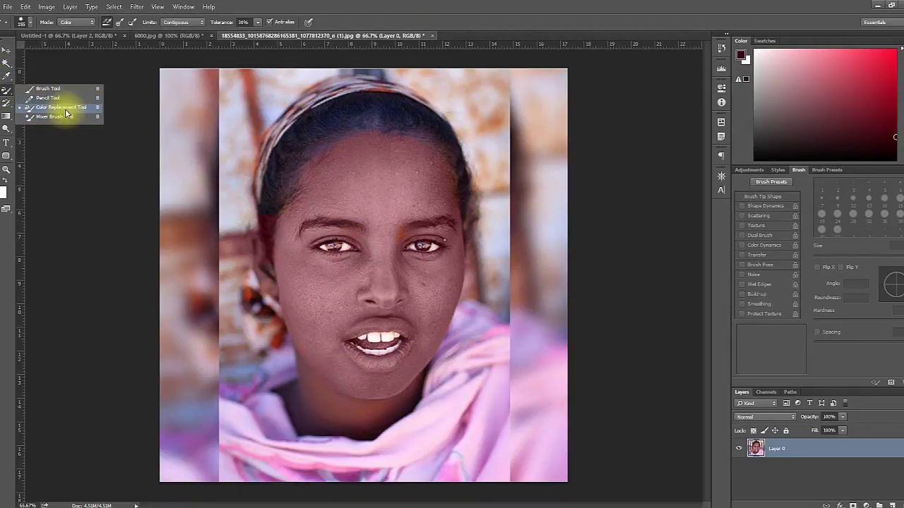
left_click(65, 109)
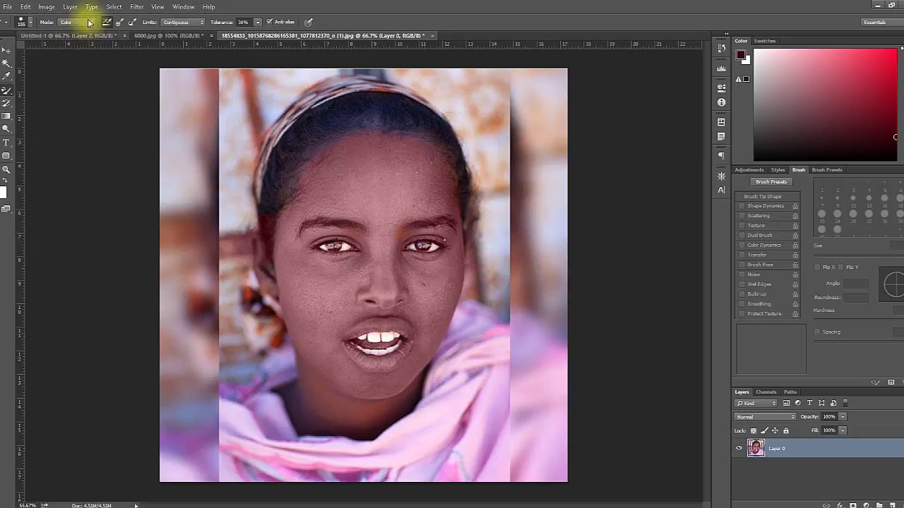
left_click(31, 23)
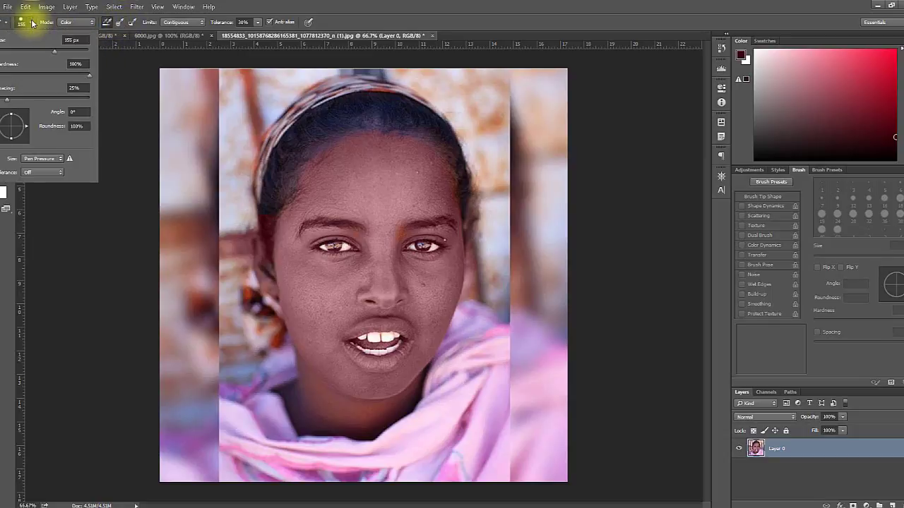
left_click(31, 23)
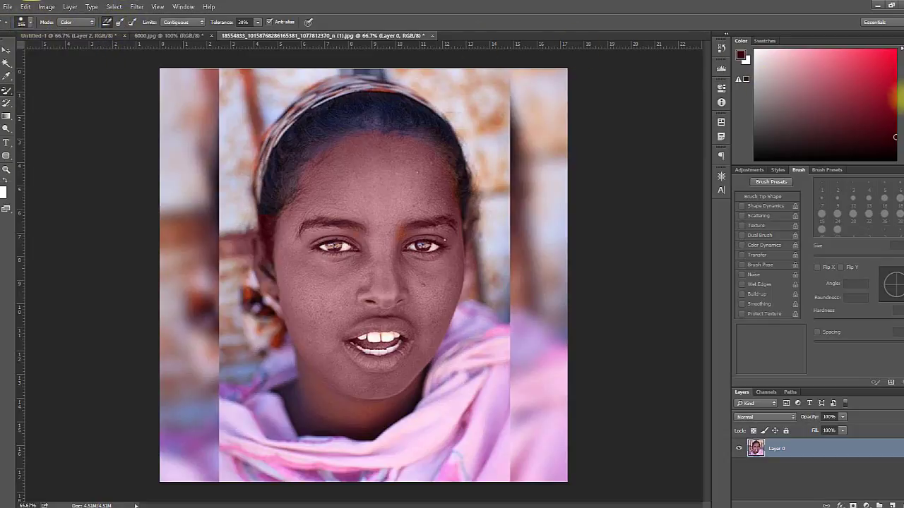
left_click(883, 62)
mouse_move(420, 196)
left_mouse_down()
mouse_move(303, 222)
mouse_move(364, 161)
mouse_move(414, 176)
left_mouse_up()
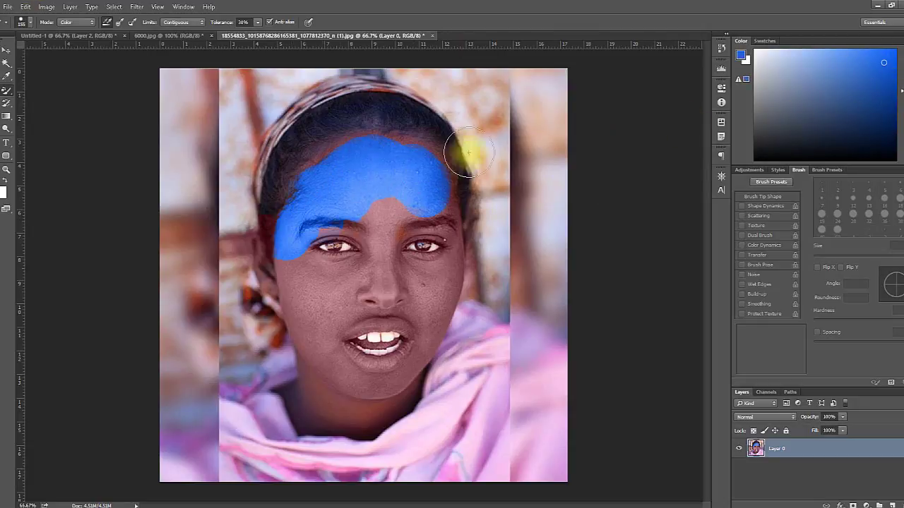
mouse_move(336, 171)
left_mouse_down()
mouse_move(414, 151)
mouse_move(433, 236)
mouse_move(394, 343)
mouse_move(339, 241)
mouse_move(374, 332)
mouse_move(297, 254)
mouse_move(333, 363)
mouse_move(415, 337)
mouse_move(429, 256)
mouse_move(414, 172)
mouse_move(384, 283)
mouse_move(343, 161)
mouse_move(420, 166)
left_mouse_up()
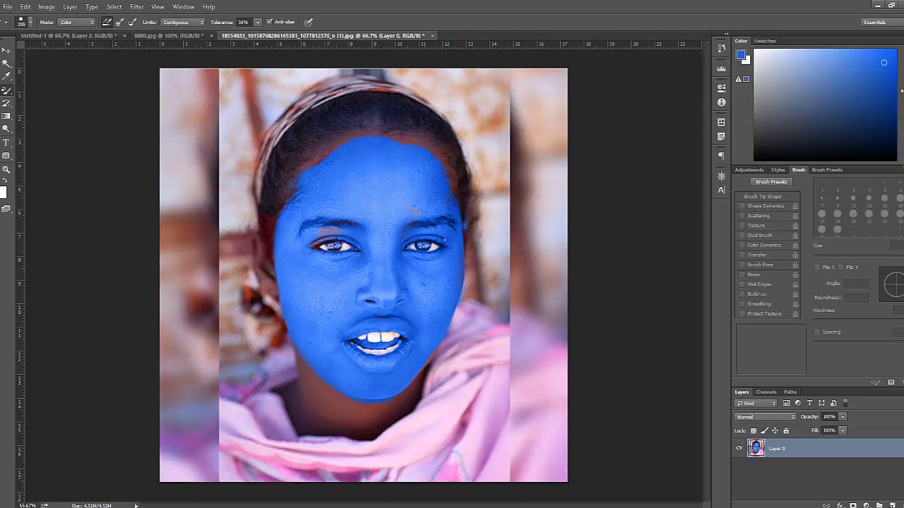
left_click(900, 131)
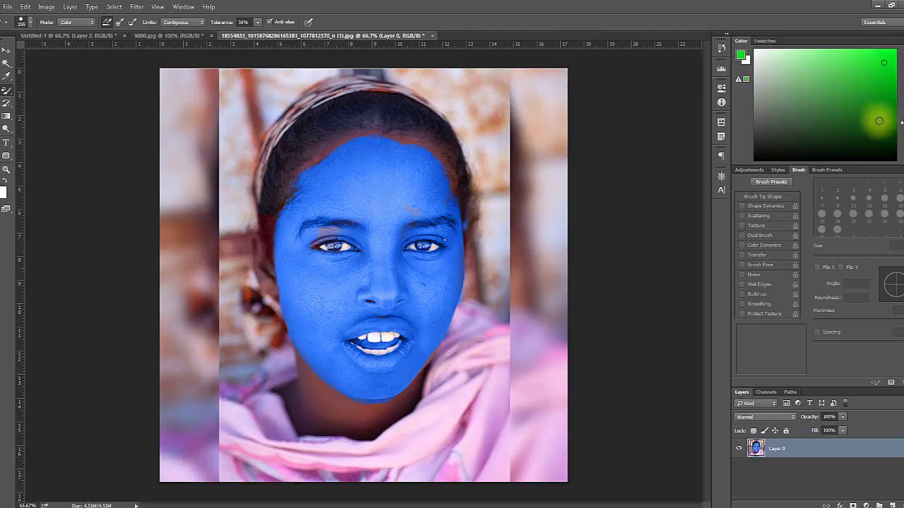
mouse_move(422, 161)
left_mouse_down()
mouse_move(383, 151)
mouse_move(312, 191)
mouse_move(307, 289)
mouse_move(358, 372)
mouse_move(329, 369)
mouse_move(333, 283)
mouse_move(406, 198)
mouse_move(450, 303)
mouse_move(389, 329)
mouse_move(369, 365)
mouse_move(325, 297)
mouse_move(367, 121)
mouse_move(410, 142)
mouse_move(377, 145)
left_mouse_up()
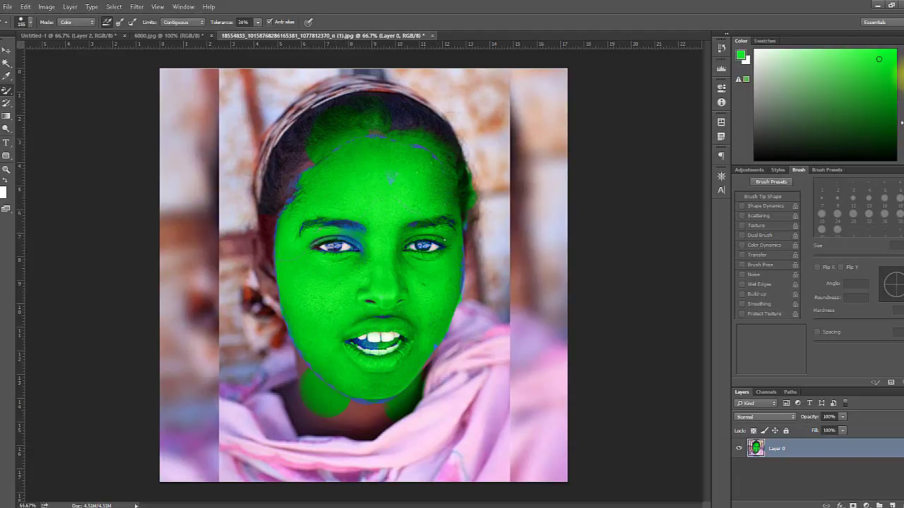
left_click_drag(900, 74, 900, 44)
mouse_move(403, 158)
left_mouse_down()
mouse_move(322, 191)
mouse_move(377, 258)
mouse_move(306, 262)
mouse_move(359, 343)
mouse_move(358, 373)
mouse_move(435, 162)
mouse_move(343, 161)
mouse_move(377, 298)
mouse_move(322, 393)
mouse_move(383, 363)
left_mouse_up()
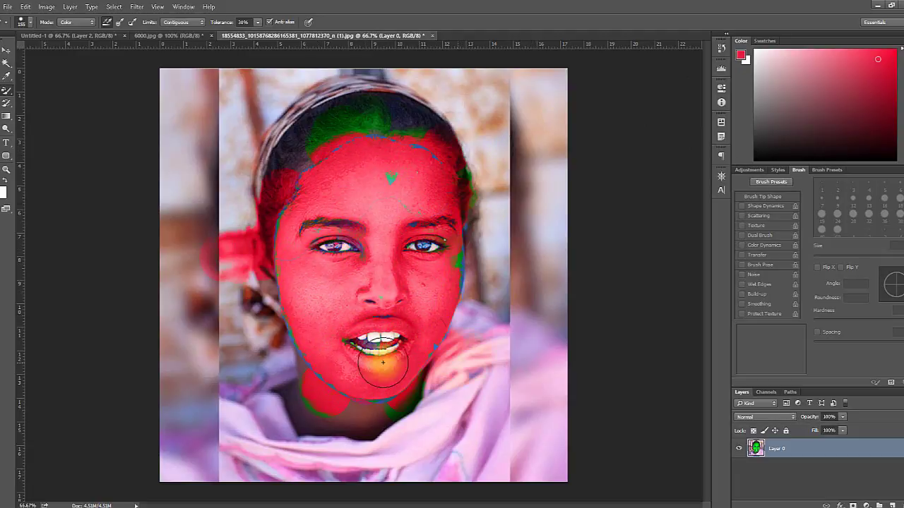
mouse_move(384, 165)
left_mouse_down()
mouse_move(358, 125)
mouse_move(247, 237)
mouse_move(312, 428)
mouse_move(434, 363)
mouse_move(538, 160)
left_mouse_up()
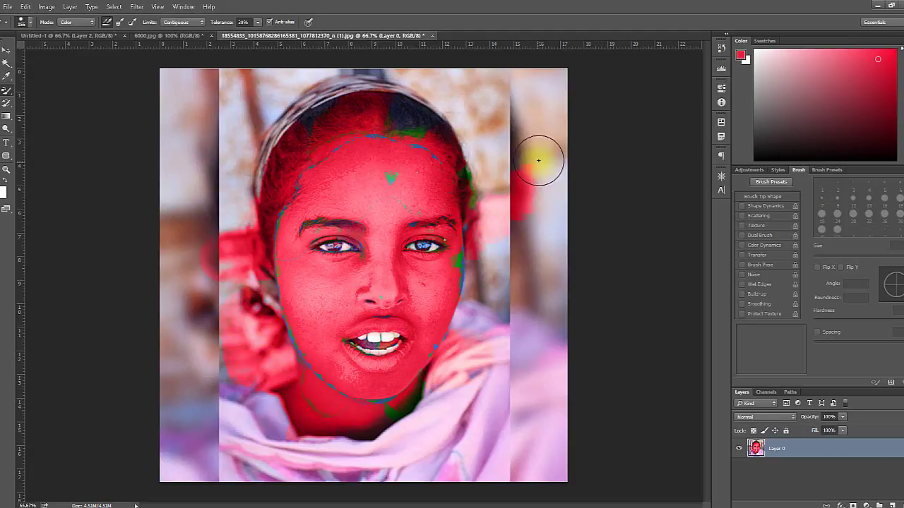
key("ctrl+alt+z")
key("ctrl+alt+z")
key("ctrl+alt+z")
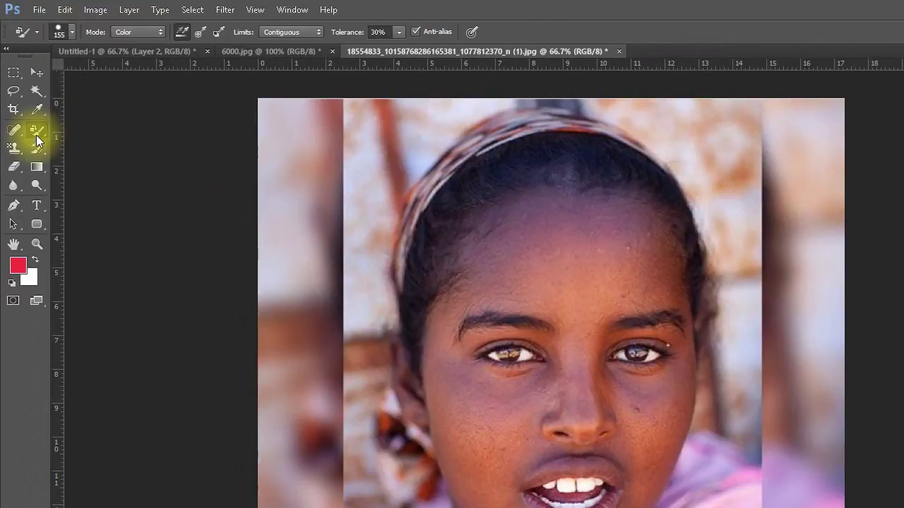
- Switch to the Mixer Brush and view its 198 px, 0% hardness tip settings
right_click(36, 135)
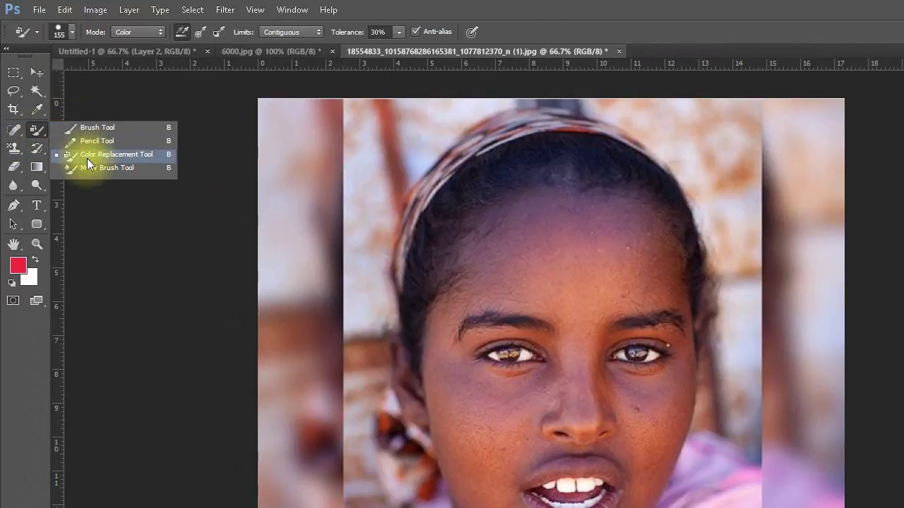
left_click(129, 170)
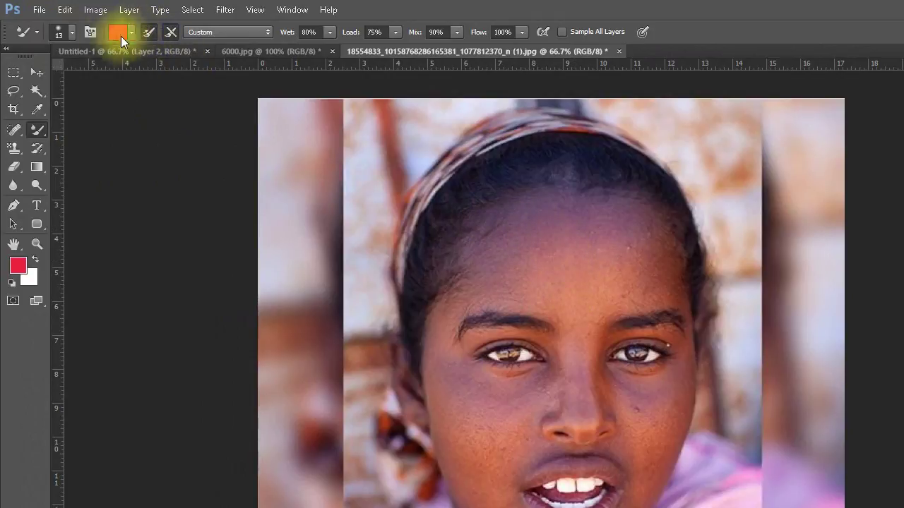
left_click(73, 31)
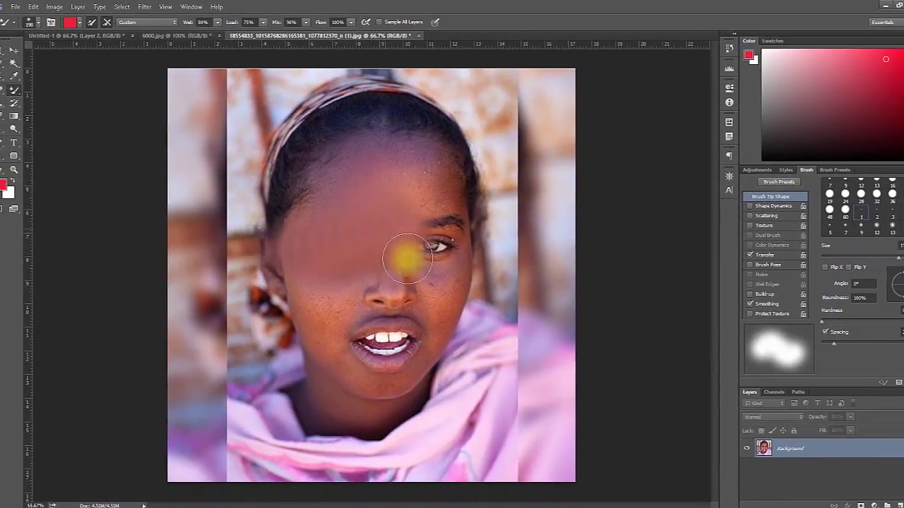
- Smear mixer strokes over the girl's mouth, eye and hairline, then revert with F12
mouse_move(408, 259)
left_mouse_down()
mouse_move(402, 299)
mouse_move(329, 363)
mouse_move(396, 256)
mouse_move(411, 115)
mouse_move(344, 177)
mouse_move(447, 153)
mouse_move(333, 146)
mouse_move(382, 173)
left_mouse_up()
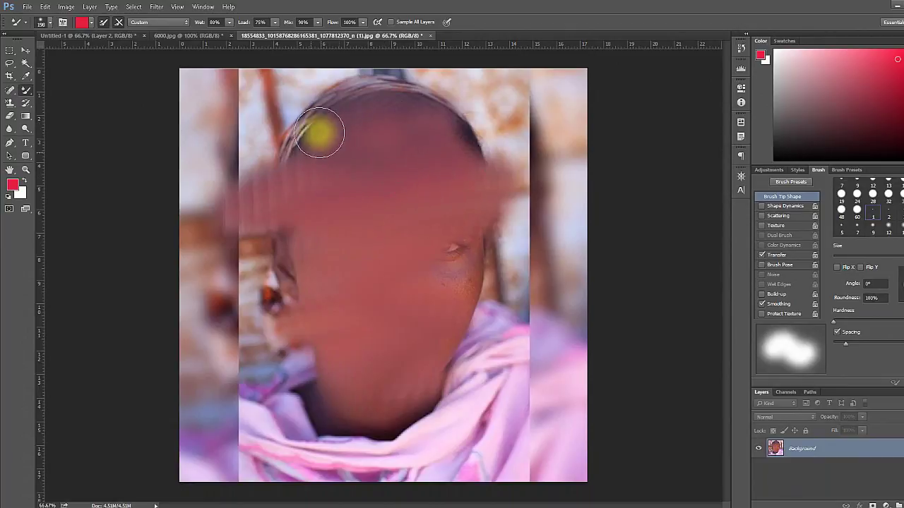
mouse_move(281, 132)
left_mouse_down()
mouse_move(343, 117)
mouse_move(346, 106)
mouse_move(273, 146)
mouse_move(295, 103)
mouse_move(418, 91)
mouse_move(484, 101)
mouse_move(501, 130)
mouse_move(573, 152)
mouse_move(487, 197)
mouse_move(504, 262)
mouse_move(312, 242)
mouse_move(262, 288)
mouse_move(403, 303)
mouse_move(375, 309)
mouse_move(284, 364)
mouse_move(413, 397)
mouse_move(485, 428)
mouse_move(490, 447)
mouse_move(333, 459)
mouse_move(66, 329)
mouse_move(166, 223)
mouse_move(232, 95)
mouse_move(529, 77)
mouse_move(605, 214)
mouse_move(449, 395)
mouse_move(526, 450)
mouse_move(258, 317)
mouse_move(359, 186)
mouse_move(449, 310)
mouse_move(470, 323)
mouse_move(713, 128)
left_mouse_up()
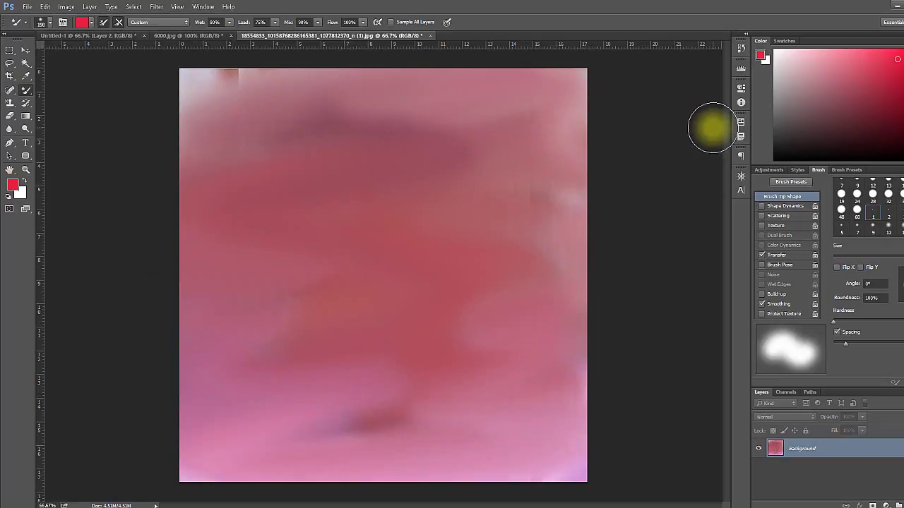
key("F12")
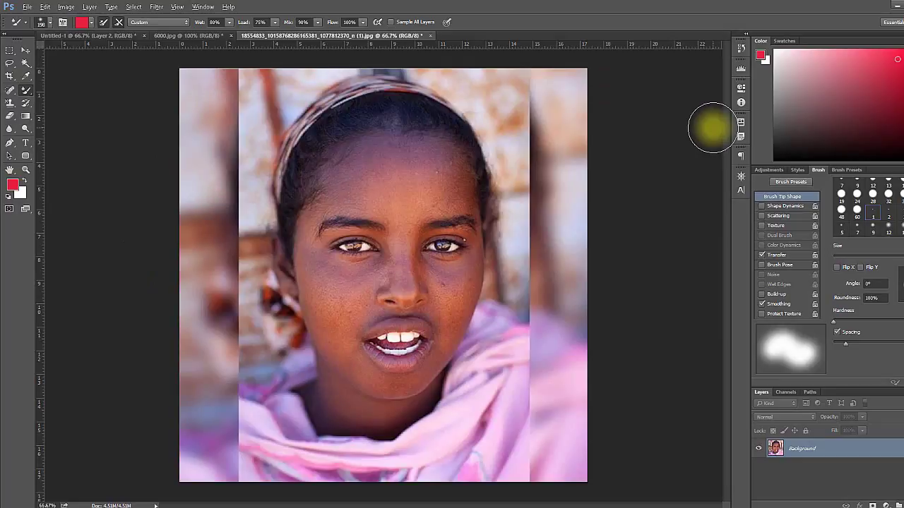
right_click(24, 92)
left_click(26, 90)
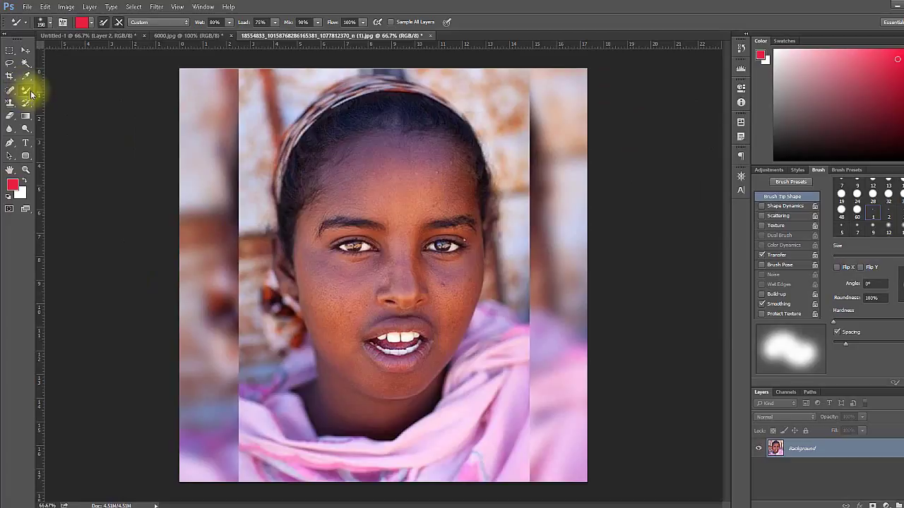
right_click(31, 94)
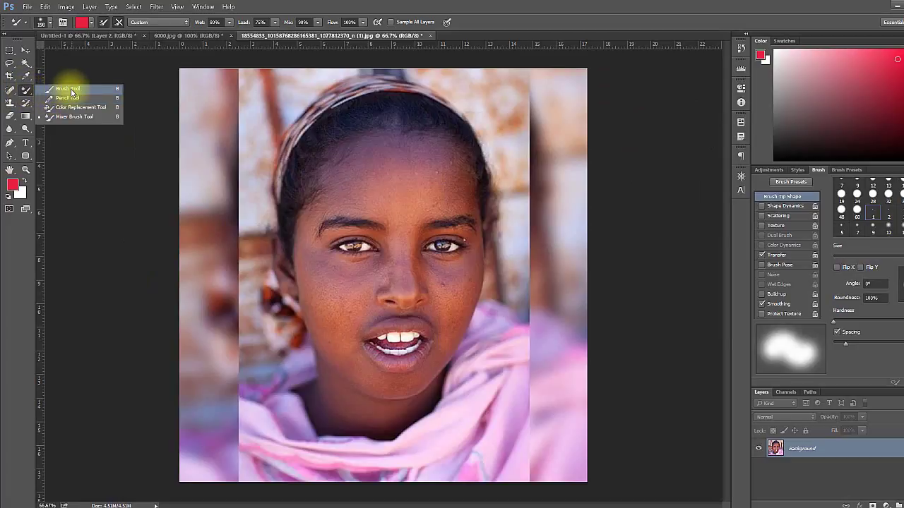
- Set up the Clone Stamp with a 297 px soft brush, glancing at 6000.jpg before returning to the portrait
left_click(71, 92)
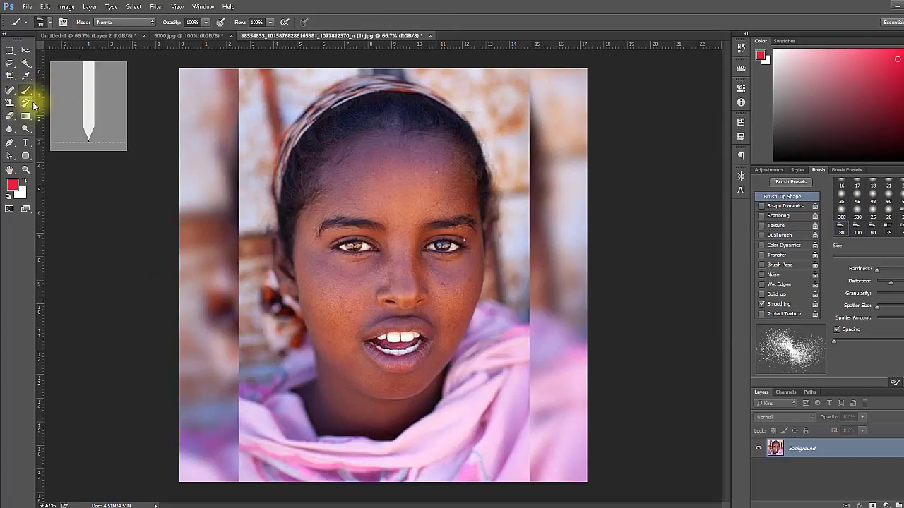
left_click(10, 103)
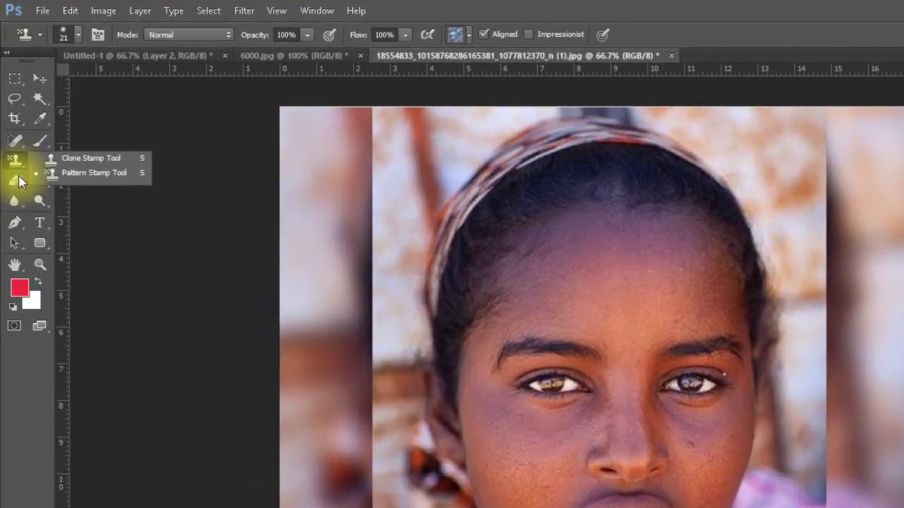
left_click(59, 160)
left_click(75, 35)
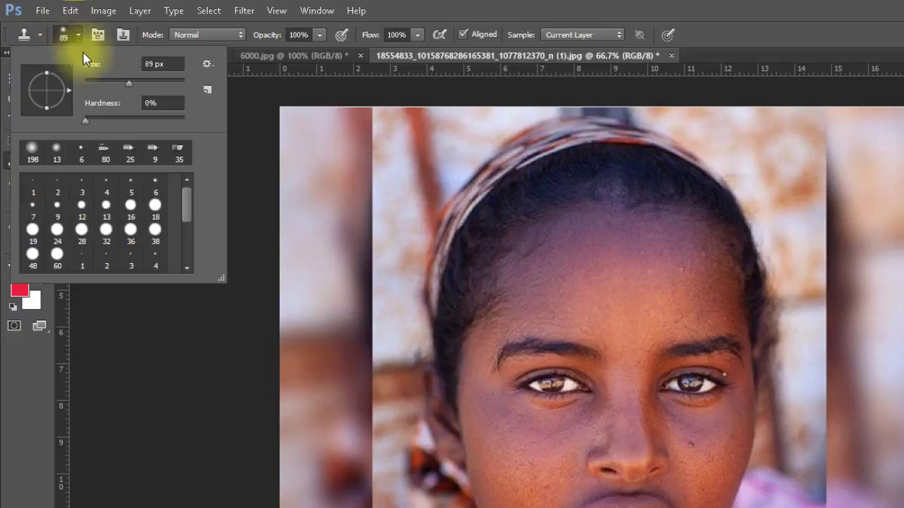
left_click_drag(142, 81, 164, 82)
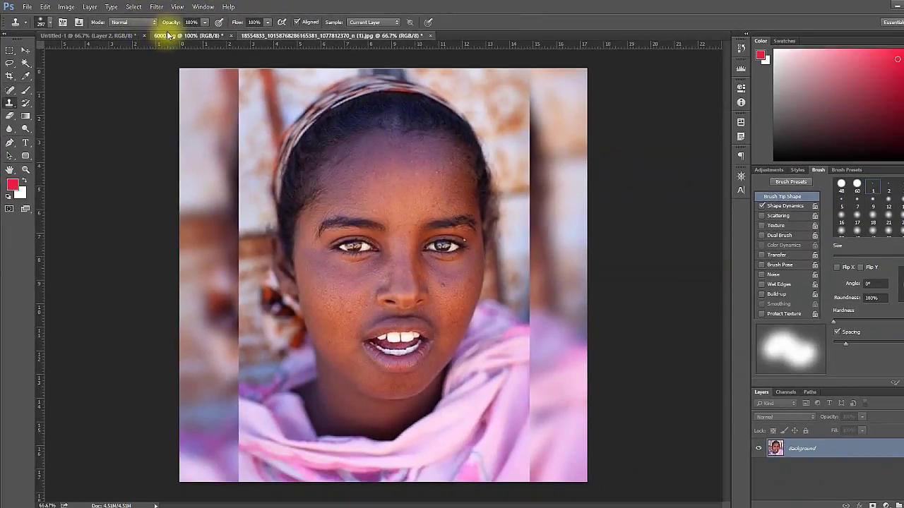
left_click(183, 35)
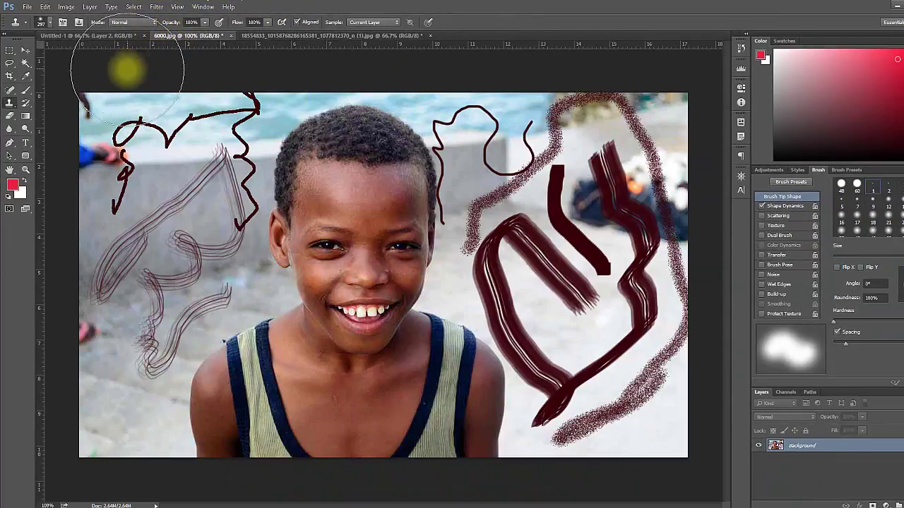
left_click(304, 35)
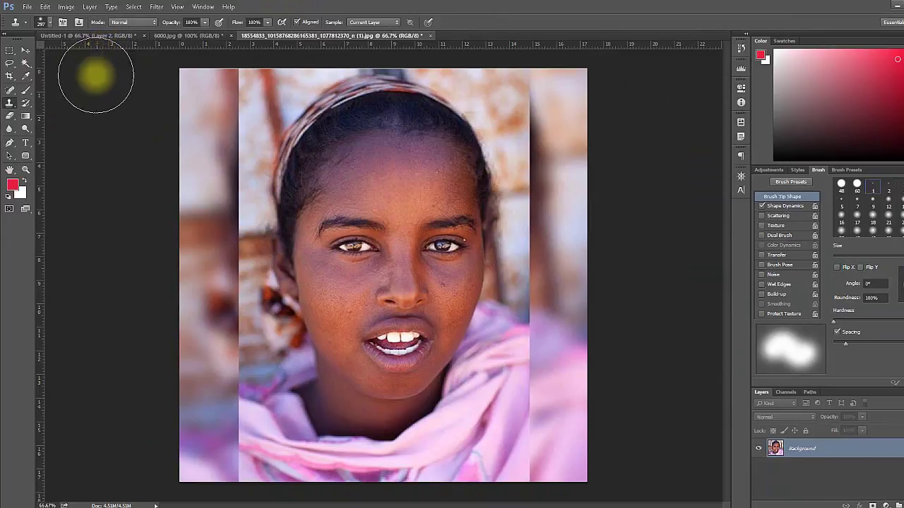
- Try cloning the girl's left eye onto her forehead, undoing each trial stroke
left_click_drag(308, 152, 363, 156)
key("ctrl+z")
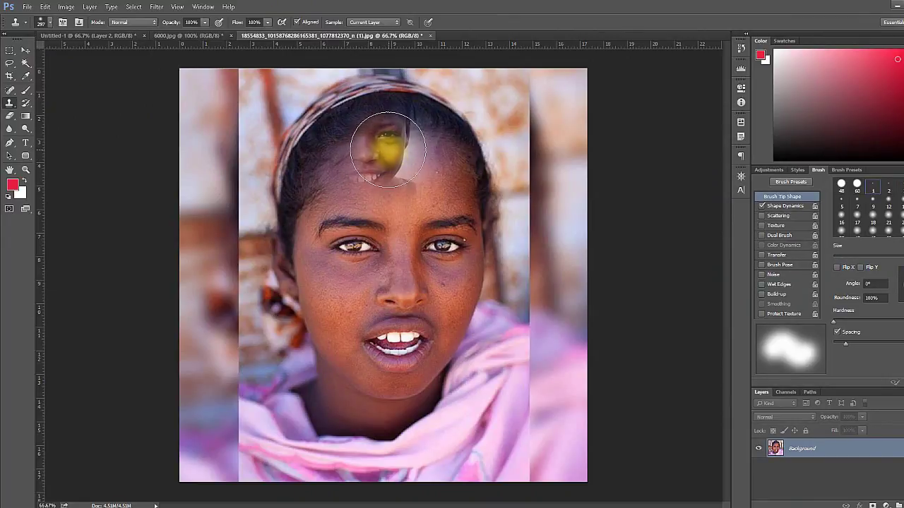
key("alt")
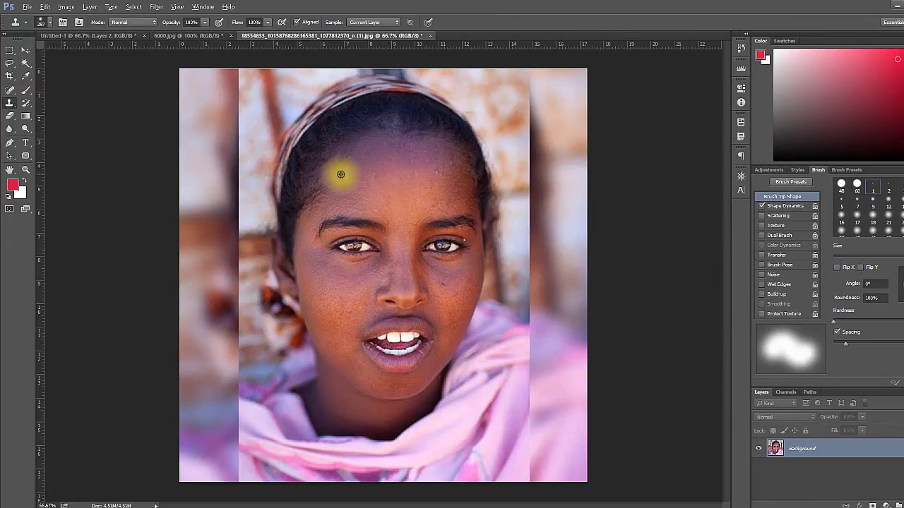
left_click(352, 247, "alt")
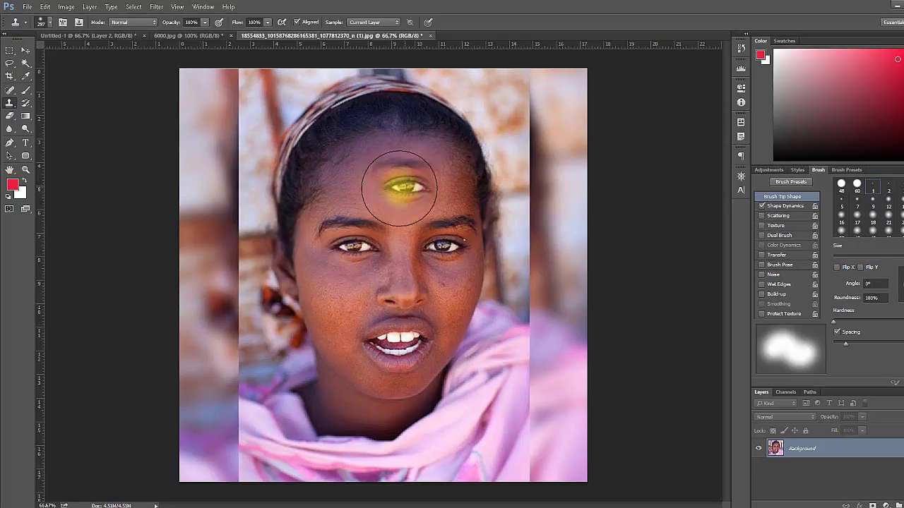
left_click_drag(399, 189, 387, 178)
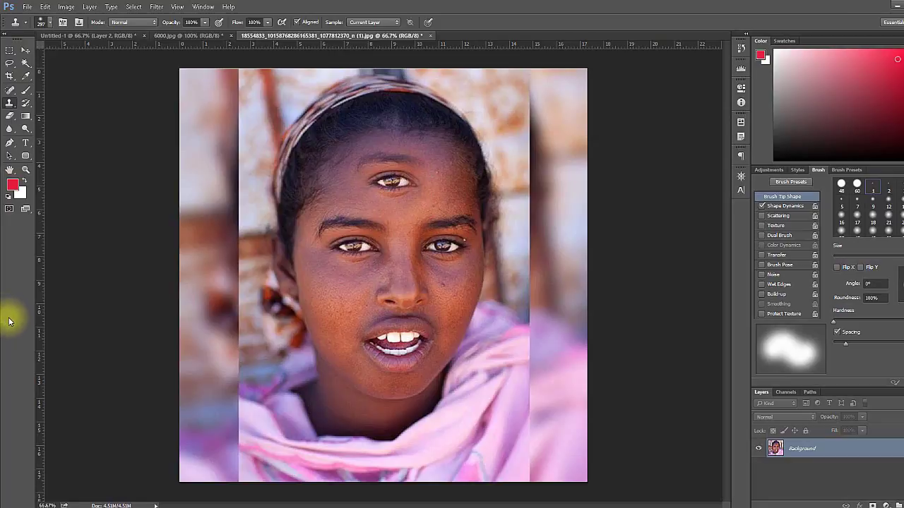
key("ctrl+z")
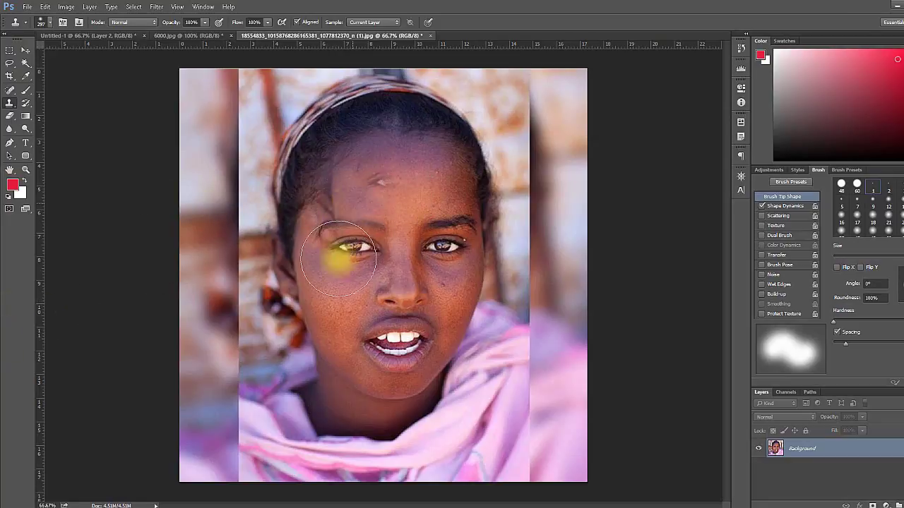
left_click_drag(402, 178, 393, 182)
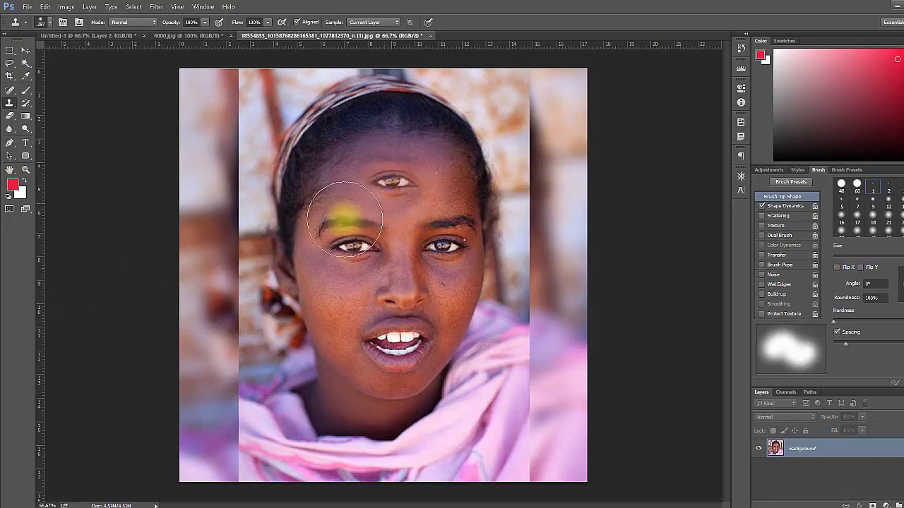
key("ctrl+z")
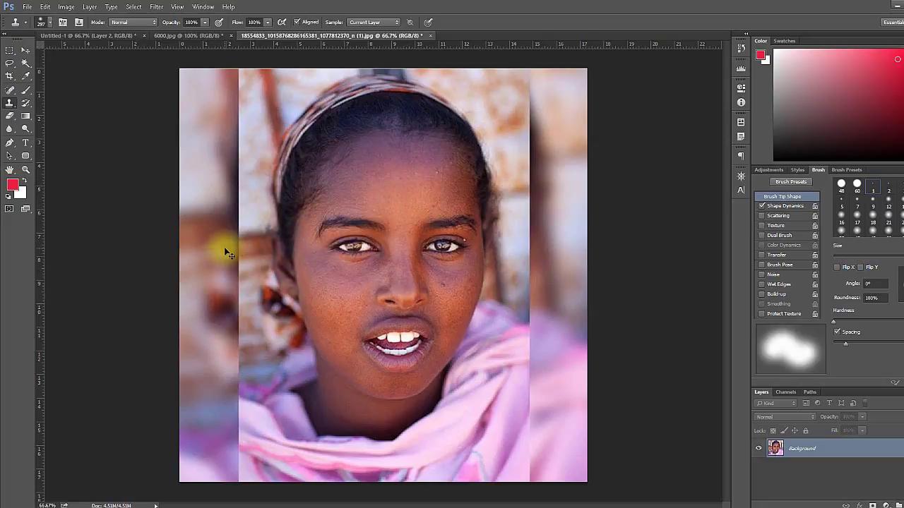
- Sample the left eye and stamp copies of both eyes onto the forehead
left_click(228, 254, "alt")
left_click_drag(345, 212, 348, 249)
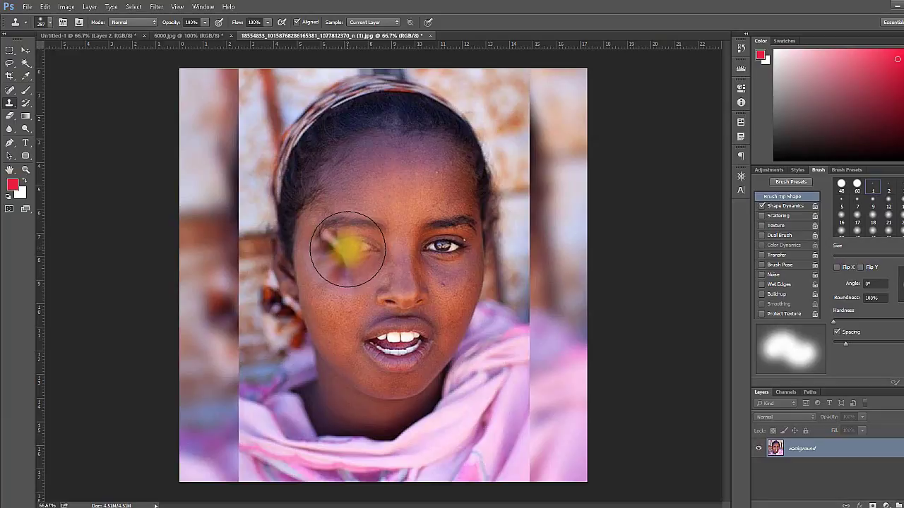
key("ctrl+z")
left_click(356, 240, "alt")
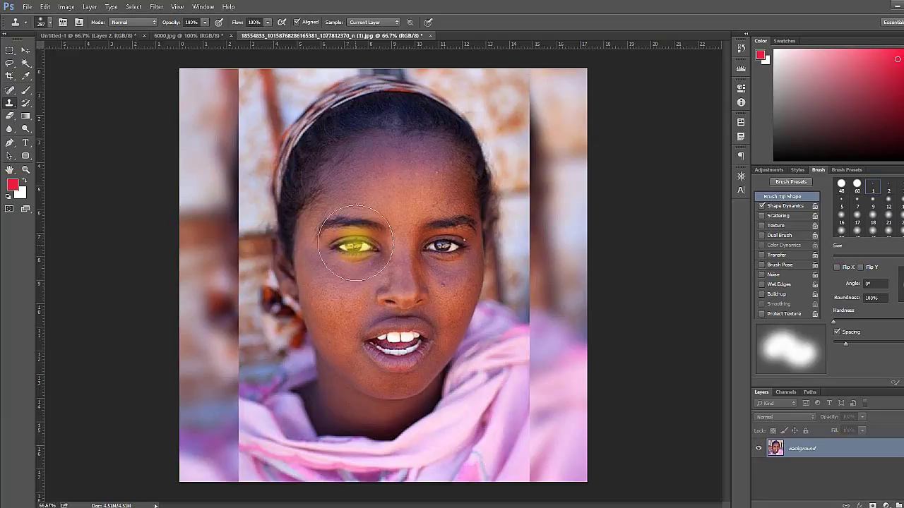
left_click(353, 191)
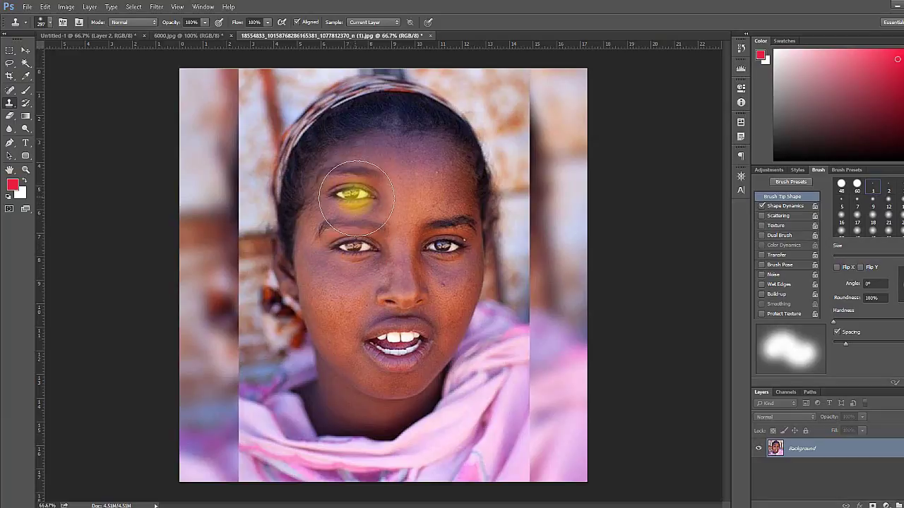
left_click(442, 194)
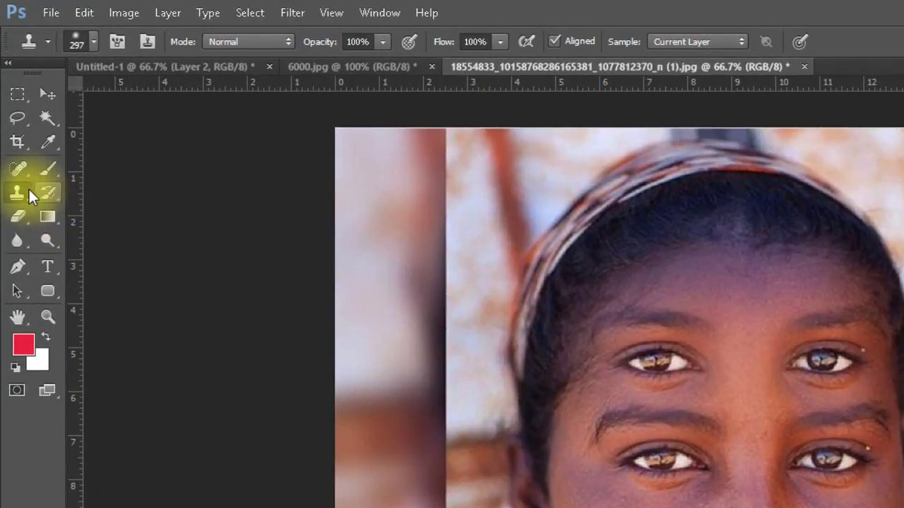
- Switch to the Pattern Stamp with a 139 px airbrush-style brush, dismissing an error message
right_click(25, 187)
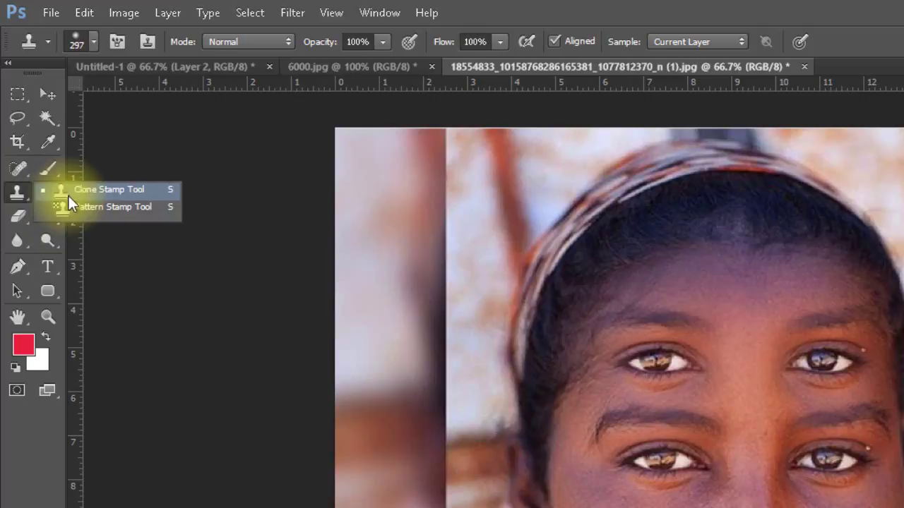
left_click(106, 209)
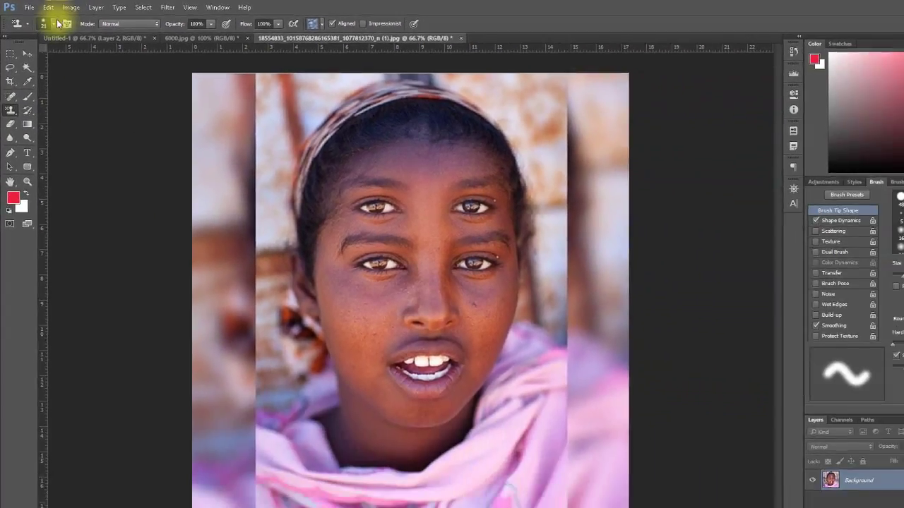
left_click(60, 23)
left_click_drag(82, 57, 94, 57)
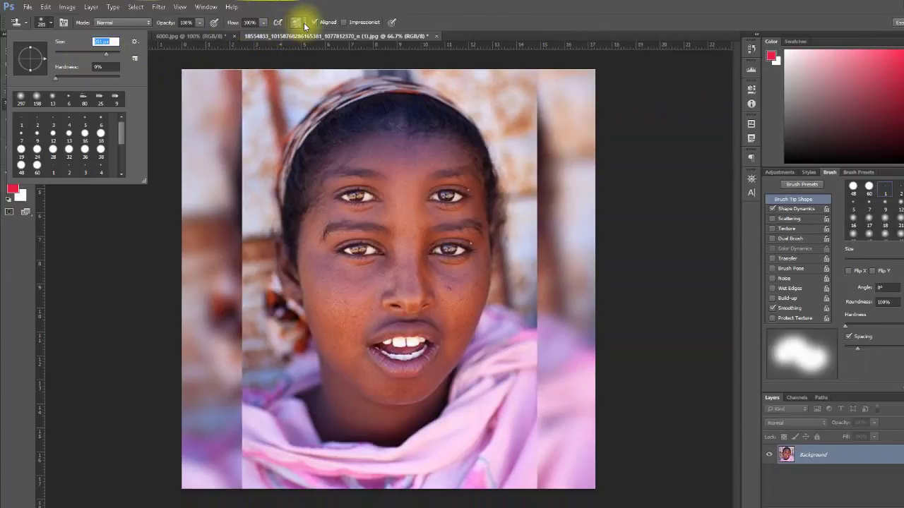
left_click(304, 25)
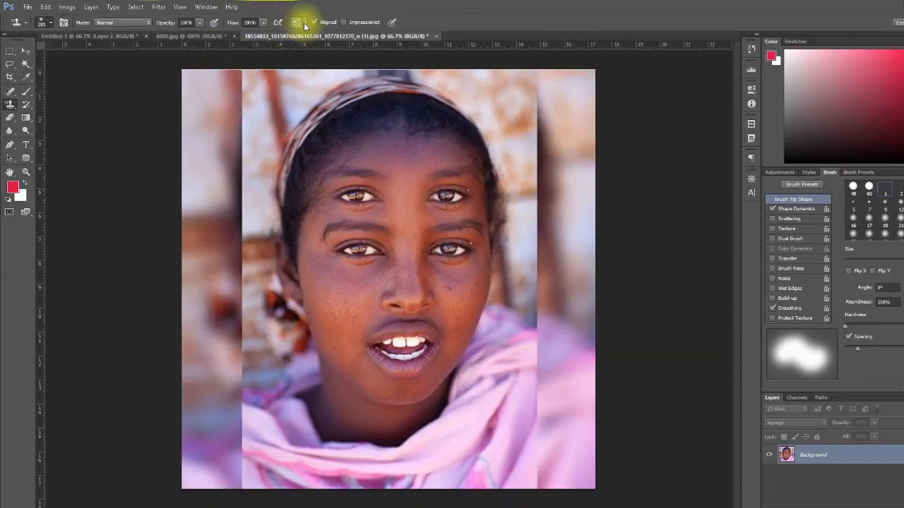
left_click(51, 21)
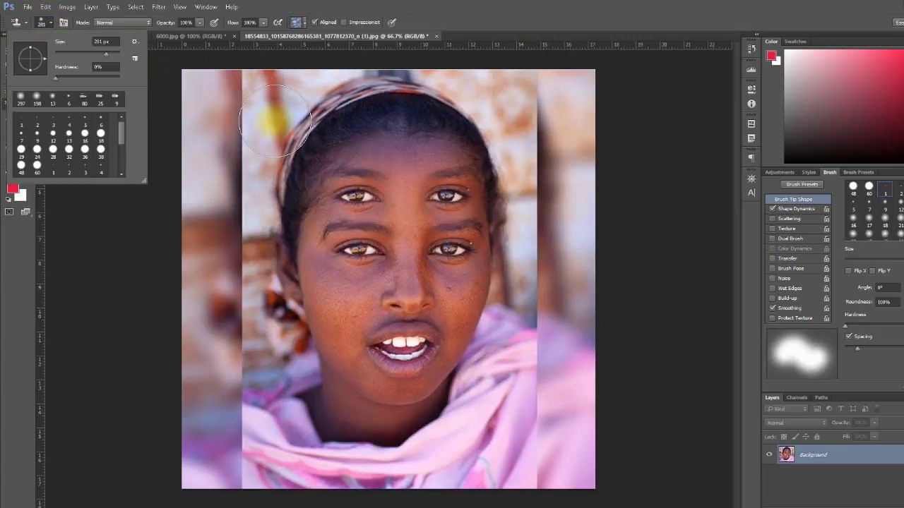
left_click(277, 110)
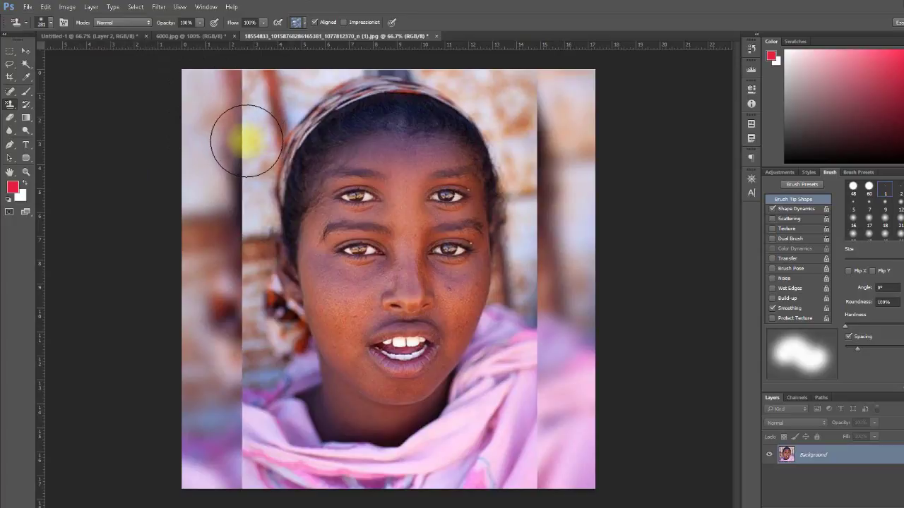
key("alt+bracketright")
left_click(463, 198)
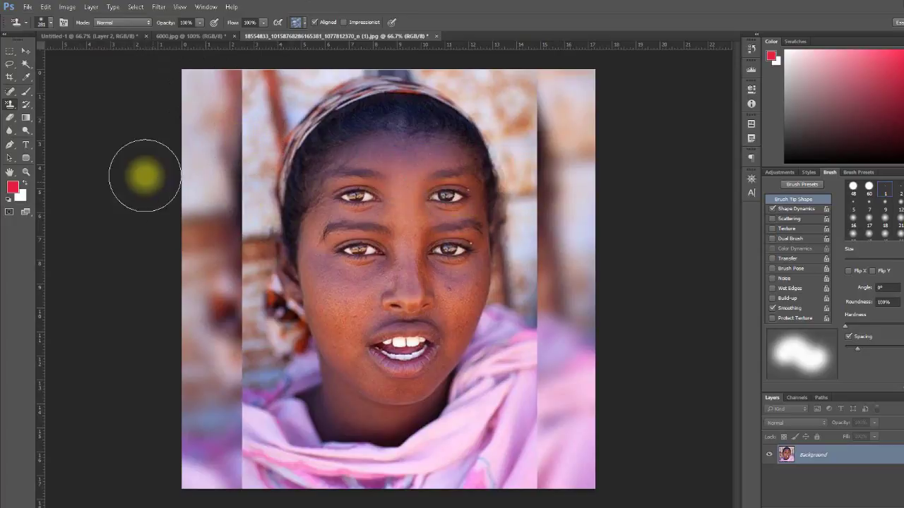
- Paint the bubble pattern along the portrait's edges, then undo it and the cloned eyes with Ctrl+Alt+Z
right_click(11, 106)
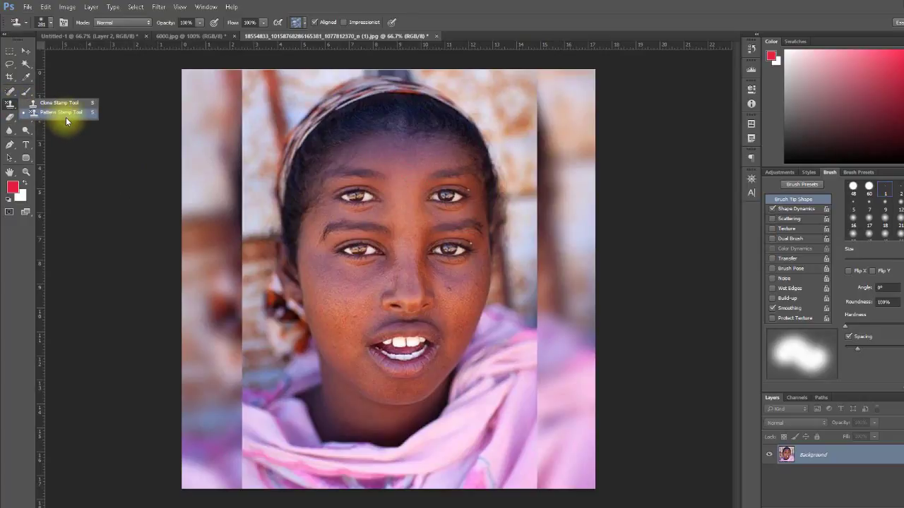
left_click(64, 114)
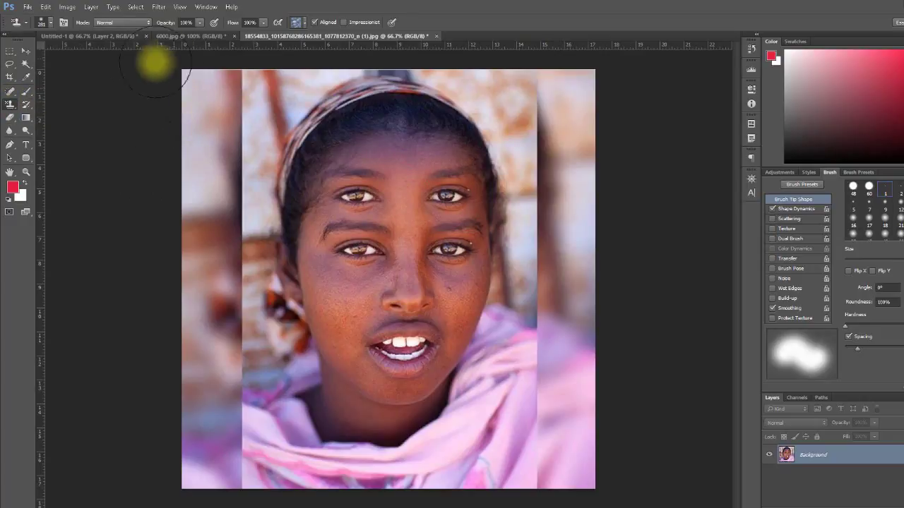
left_click(306, 26)
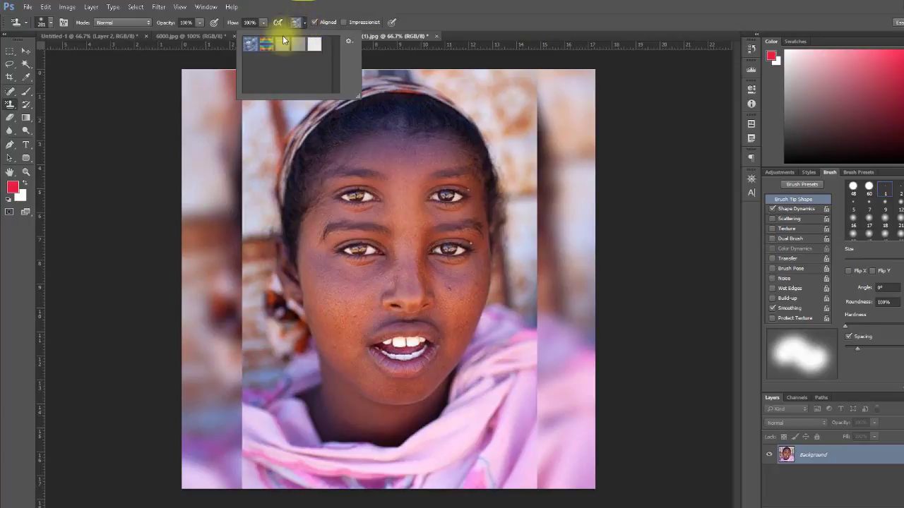
left_click(262, 46)
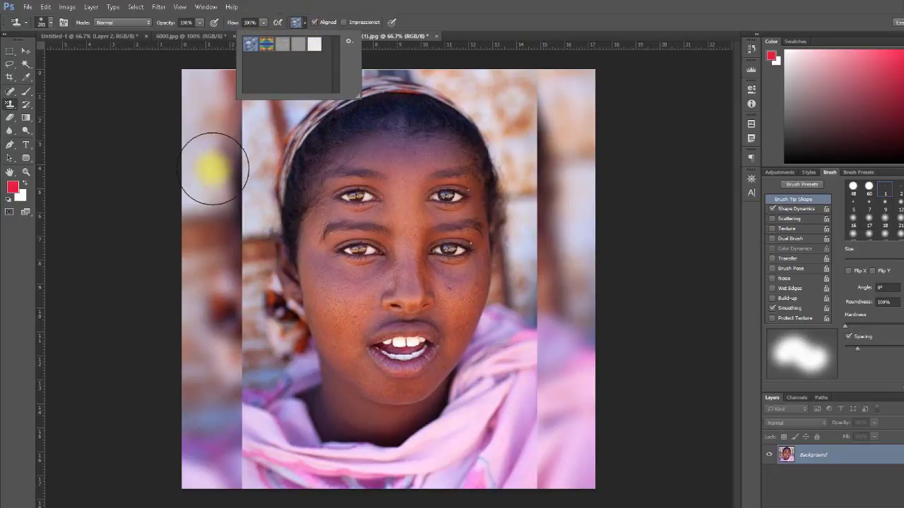
mouse_move(209, 134)
left_mouse_down()
mouse_move(418, 466)
mouse_move(459, 91)
left_mouse_up()
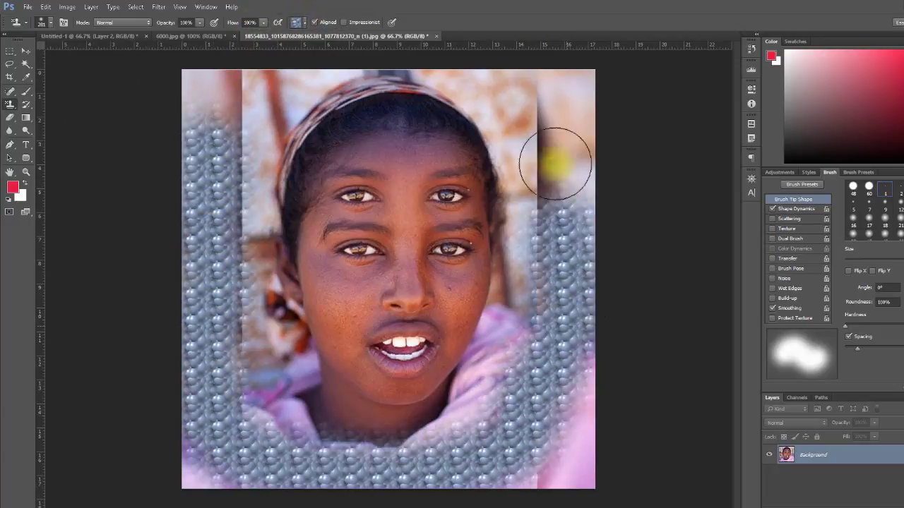
left_click(308, 23)
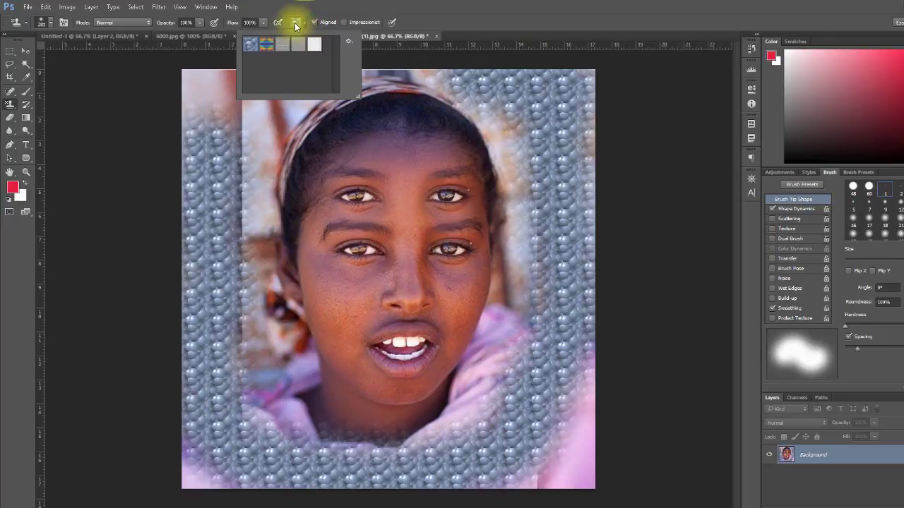
left_click(356, 82)
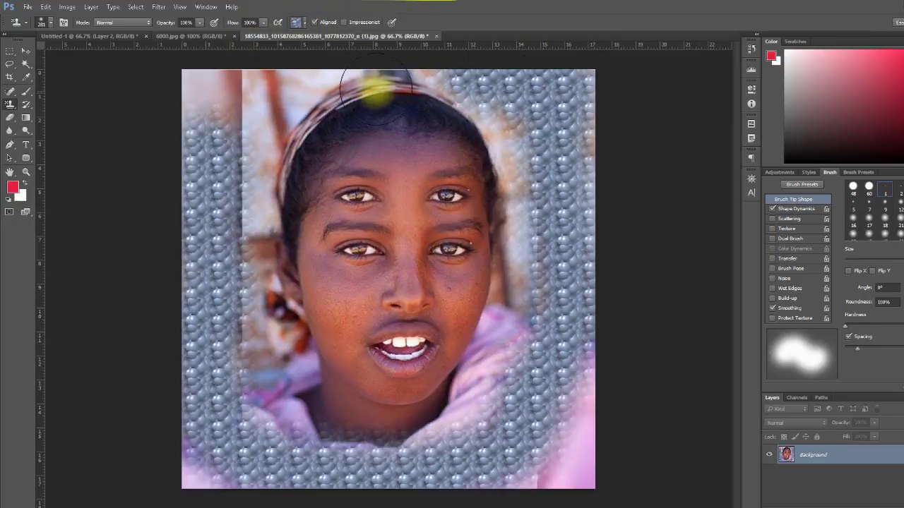
key("ctrl+alt+z")
key("ctrl+alt+z")
key("ctrl+alt+z")
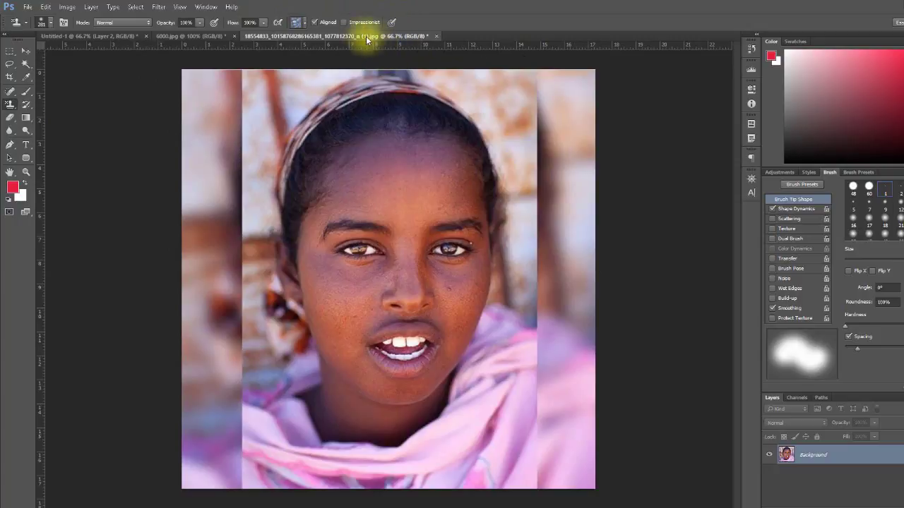
- Cycle through Clone Stamp, Spot Healing and Brush tools, ending on the 80 px regular Brush
right_click(9, 106)
key("shift+s")
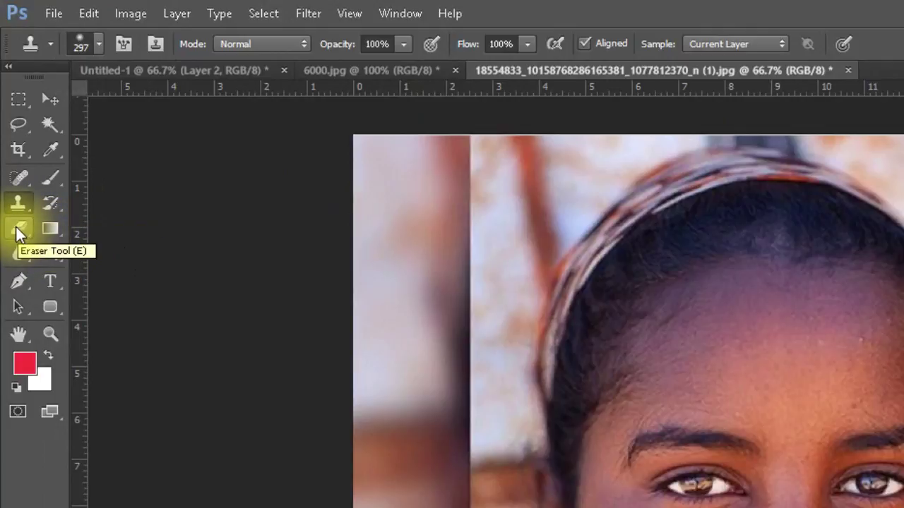
left_click(18, 179)
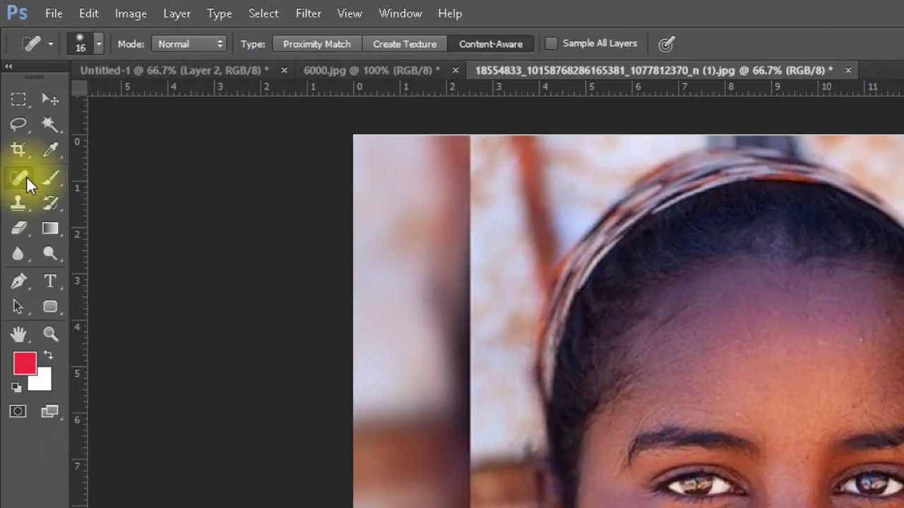
left_click(43, 176)
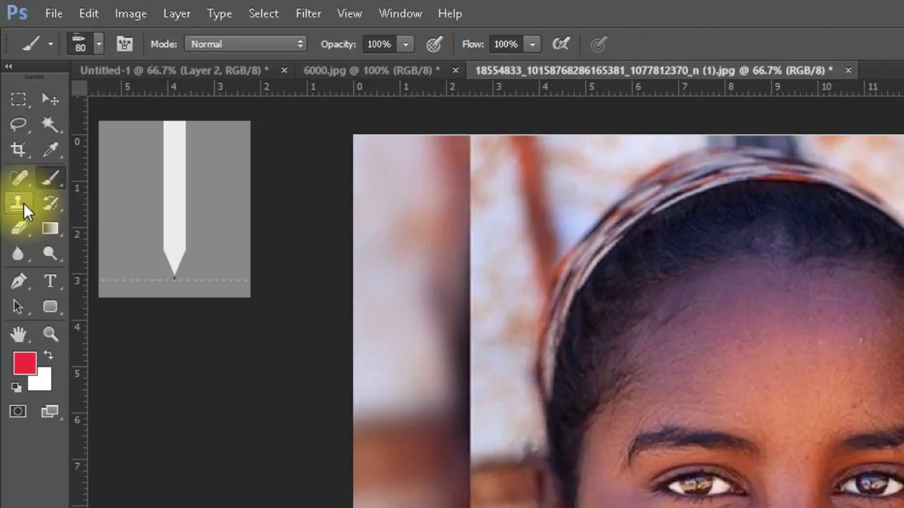
left_click(23, 201)
right_click(24, 201)
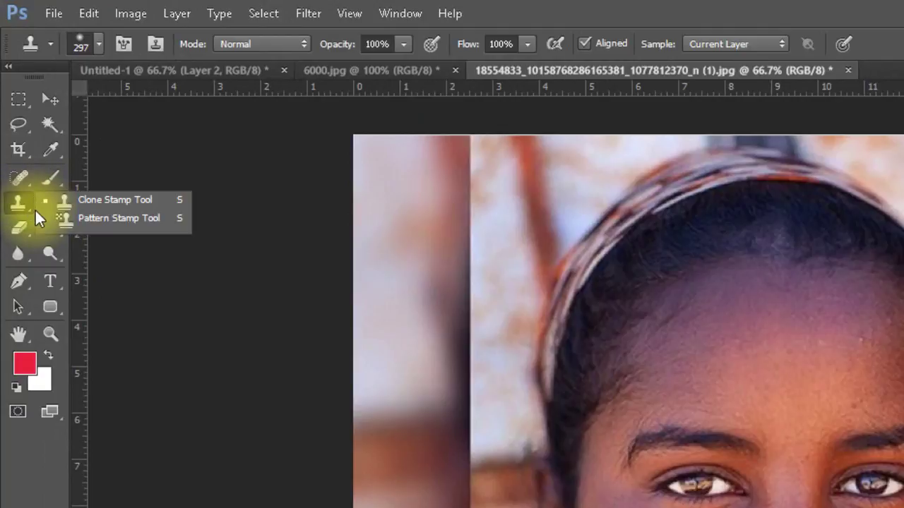
left_click(39, 205)
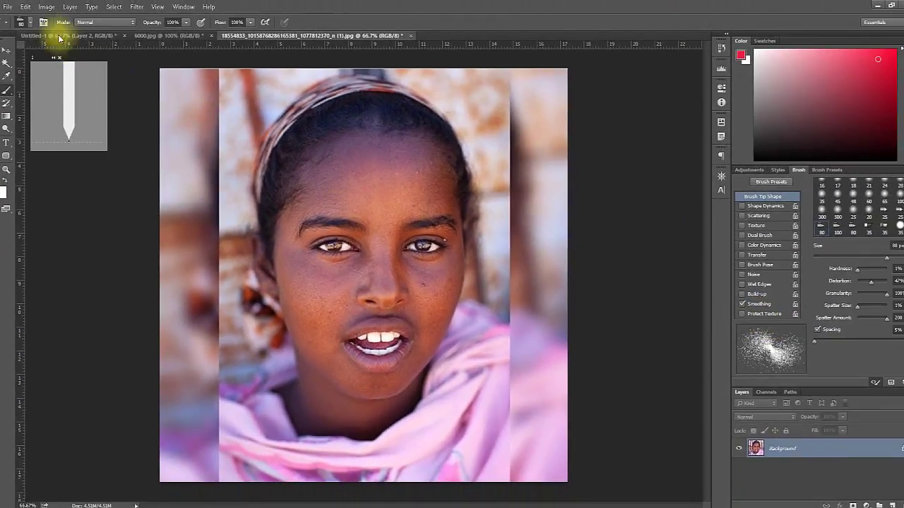
- Brush a pink stroke across the forehead, then undo it
left_click(28, 23)
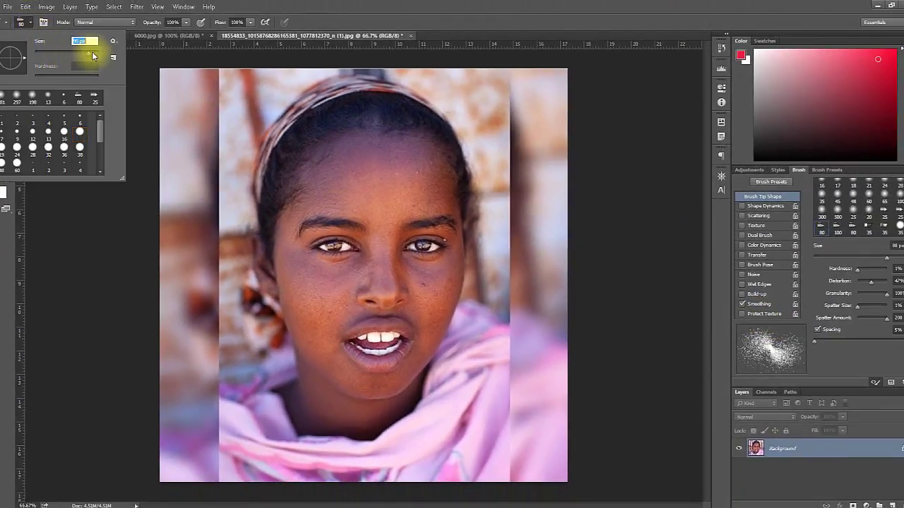
key("Return")
left_click_drag(288, 208, 372, 166)
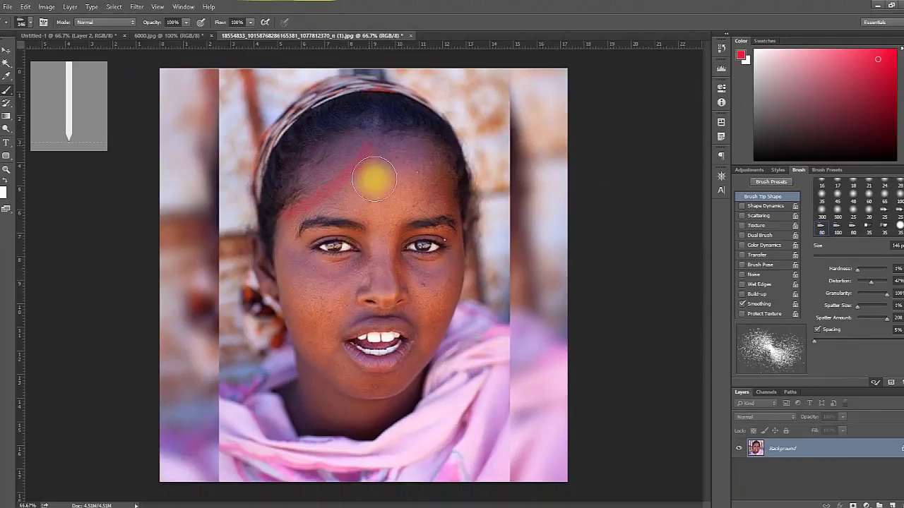
key("ctrl+z")
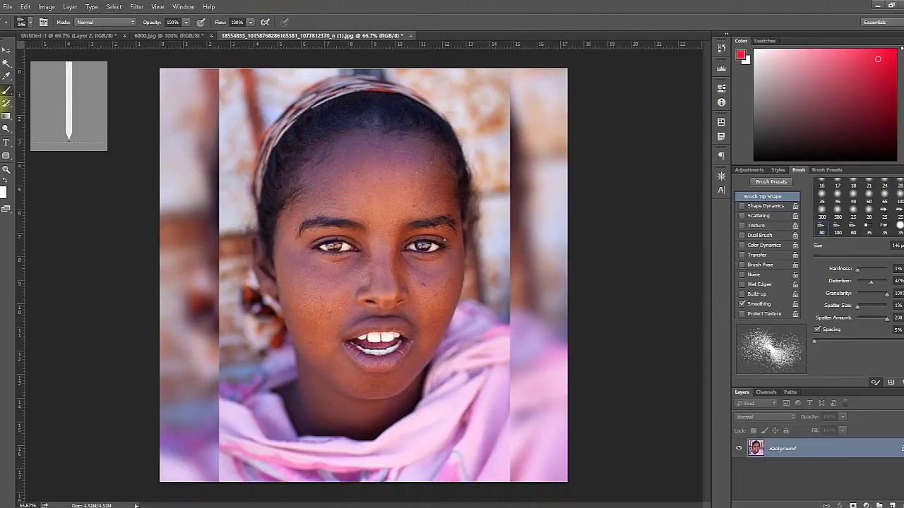
- Erase a soft white streak across the forehead and left eye with a 175 px Eraser
left_click(6, 113)
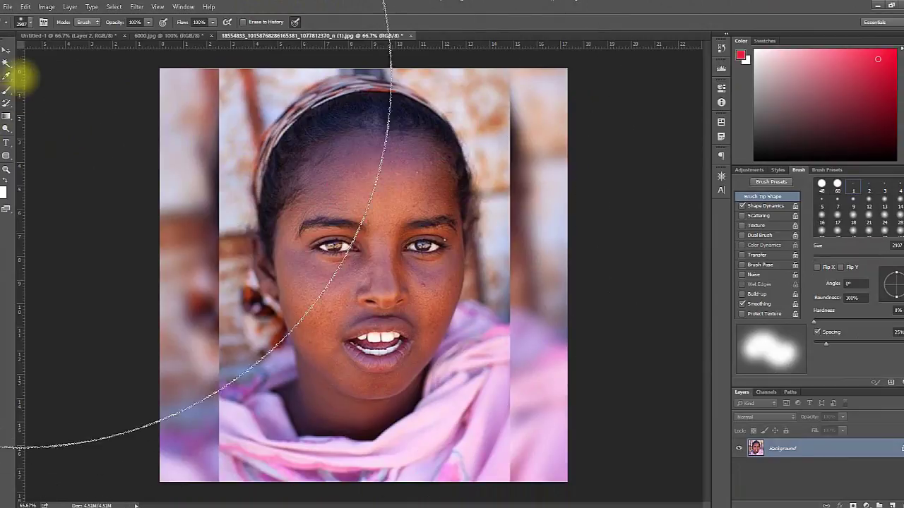
left_click(29, 19)
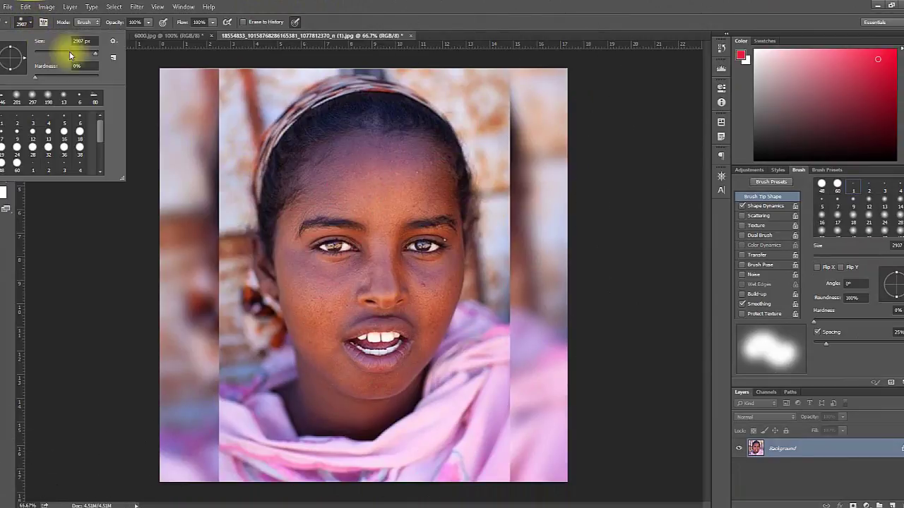
left_click(301, 148)
mouse_move(298, 212)
left_mouse_down()
mouse_move(375, 173)
mouse_move(364, 173)
left_mouse_up()
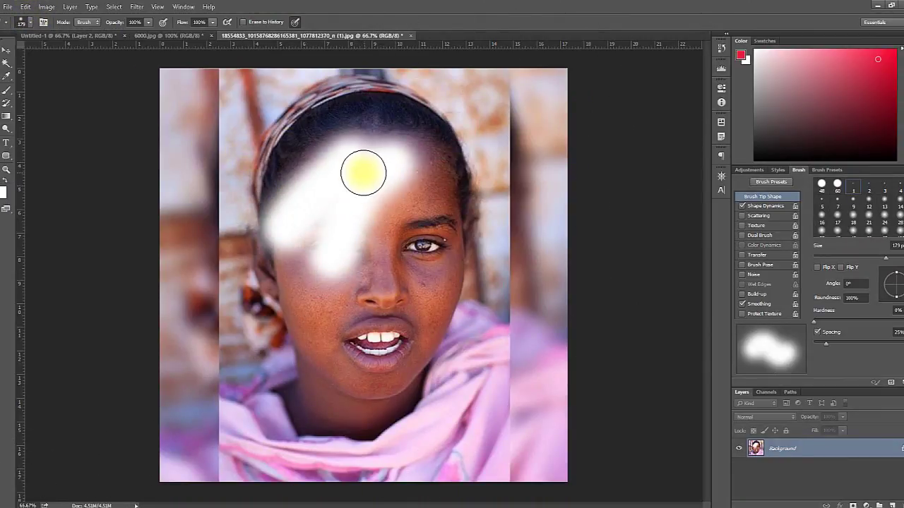
- Undo the streak, unlock the Background into Layer 0, and erase a hard-edged hole across forehead and eyes
key("ctrl+z")
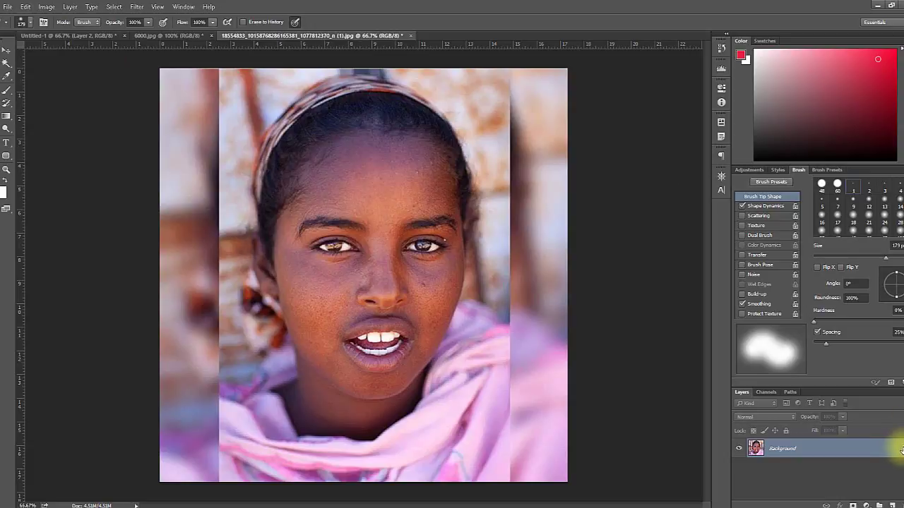
left_click(902, 449)
left_click(36, 23)
left_click_drag(21, 71, 101, 70)
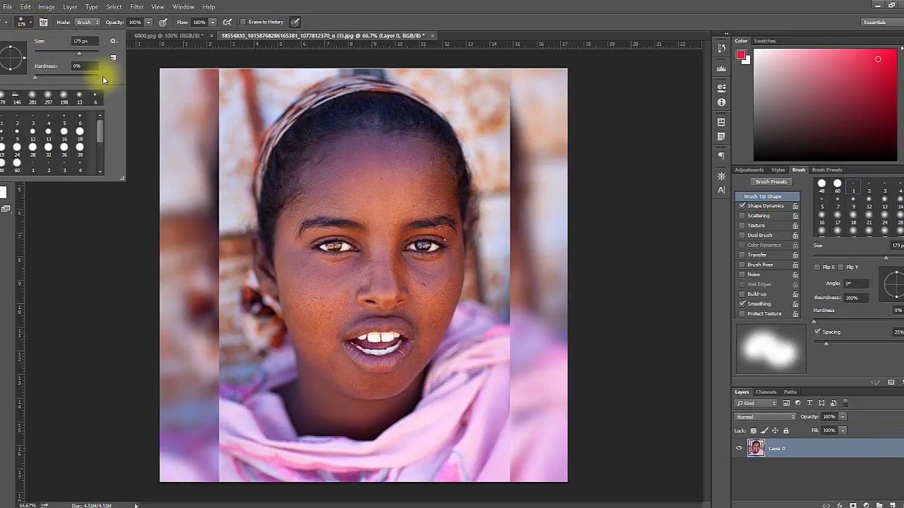
key("Return")
mouse_move(353, 117)
left_mouse_down()
mouse_move(369, 145)
mouse_move(274, 263)
left_mouse_up()
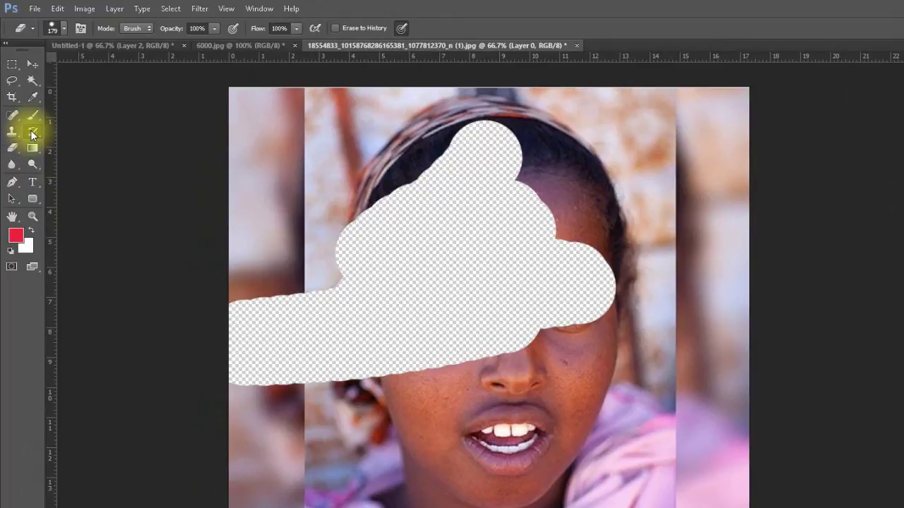
- Paint the forehead and eyes back into the hole with a 219 px History Brush
left_click(32, 134)
left_click(78, 125)
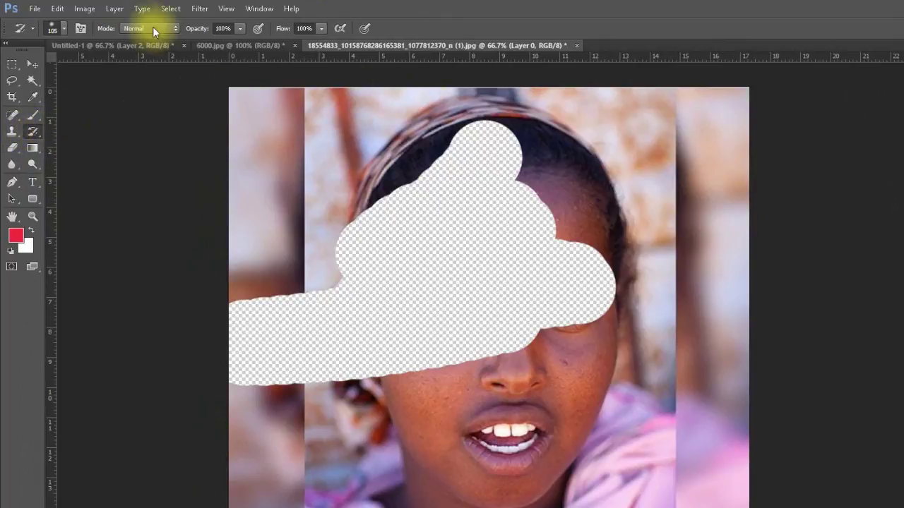
left_click(64, 28)
left_click_drag(118, 61, 131, 66)
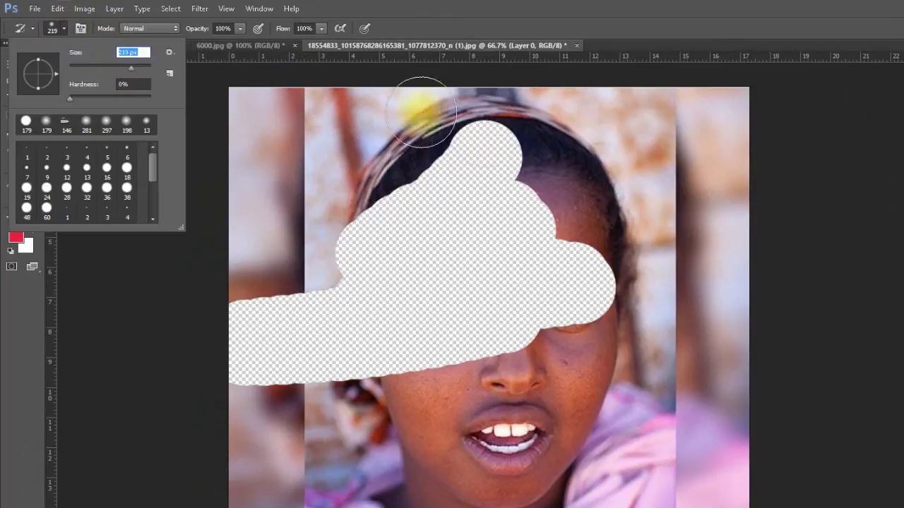
left_click(481, 145)
mouse_move(481, 145)
left_mouse_down()
mouse_move(454, 162)
mouse_move(486, 152)
mouse_move(311, 353)
mouse_move(332, 292)
mouse_move(299, 317)
mouse_move(319, 376)
mouse_move(574, 322)
mouse_move(545, 253)
mouse_move(685, 262)
left_mouse_up()
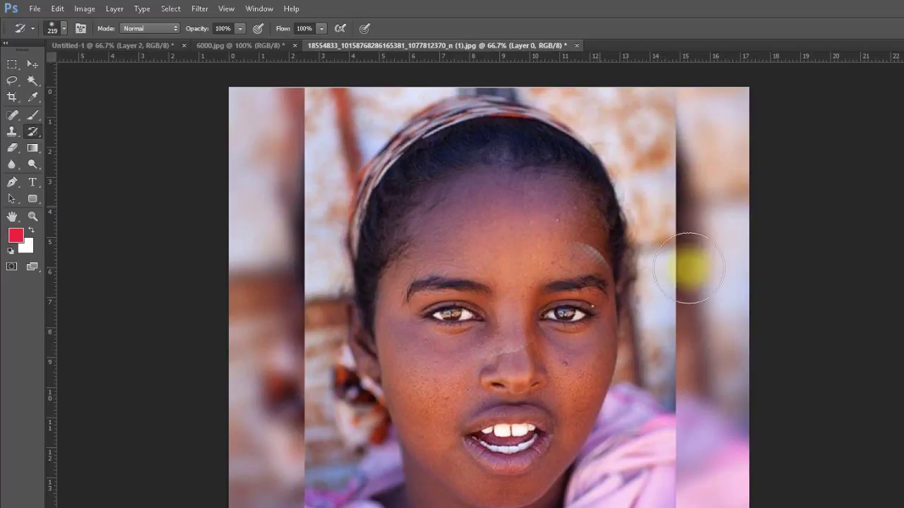
left_click(397, 47)
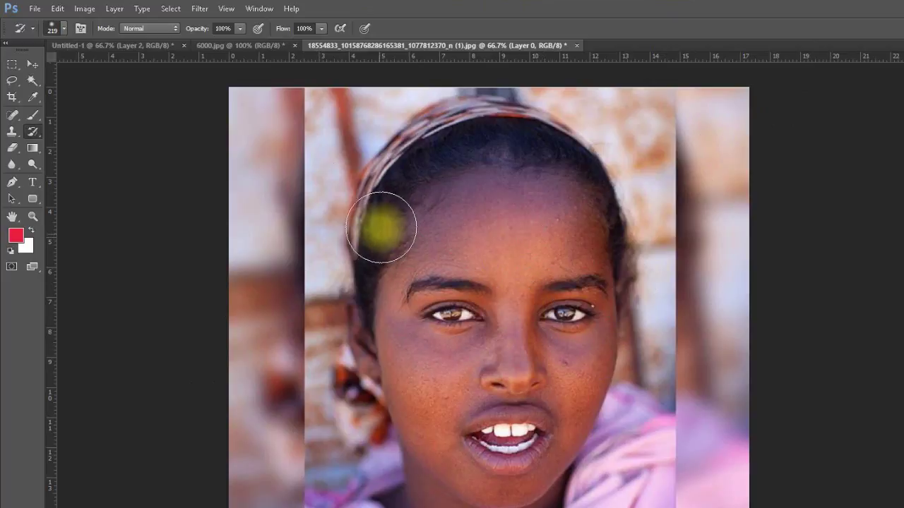
left_click(33, 116)
left_click(31, 134)
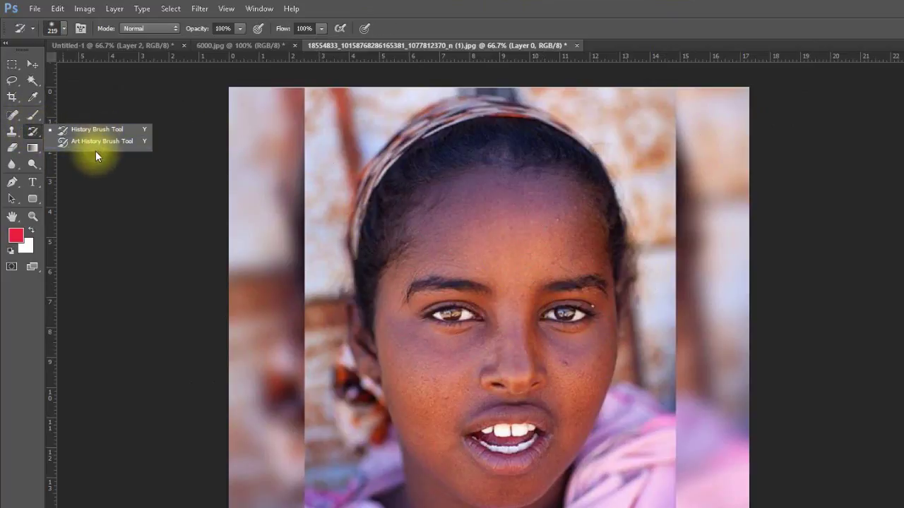
- Try a 436 px Art History Brush smear on the face, then undo it
left_click(61, 142)
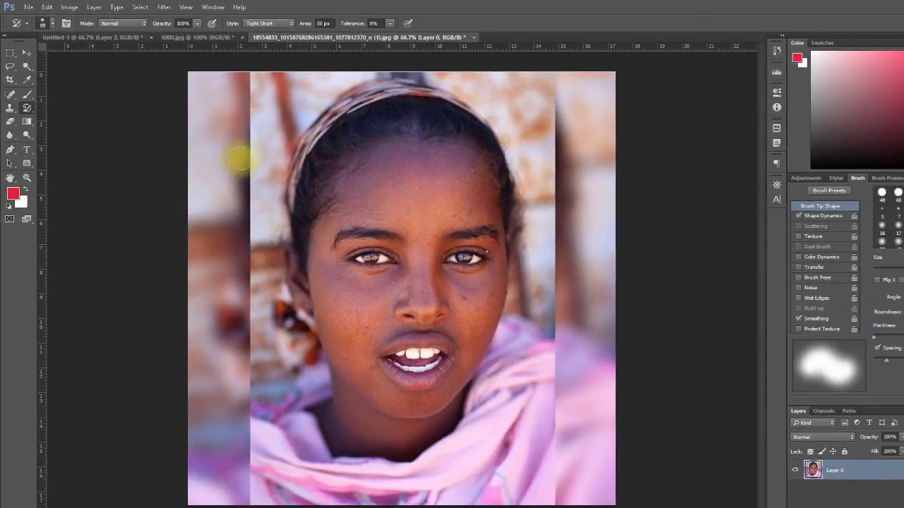
left_click(51, 23)
left_click_drag(97, 56, 115, 55)
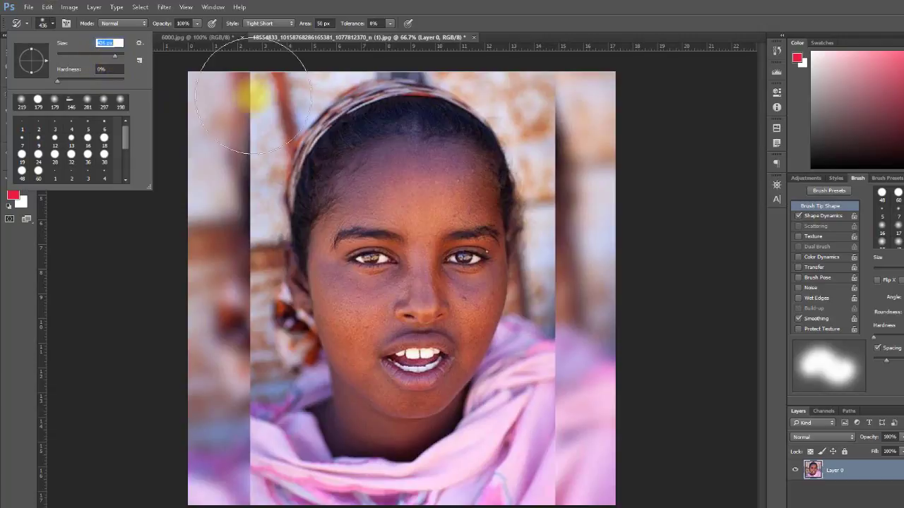
mouse_move(414, 185)
left_mouse_down()
mouse_move(346, 245)
mouse_move(383, 207)
left_mouse_up()
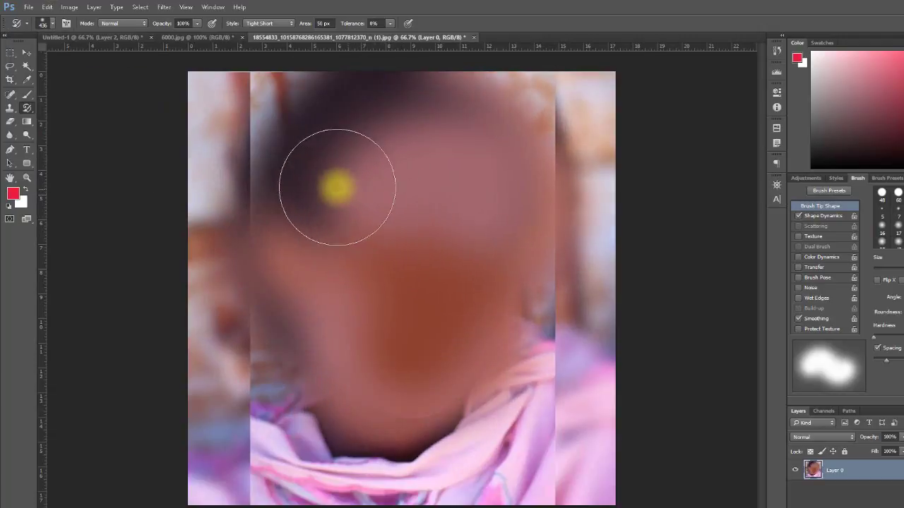
key("ctrl+z")
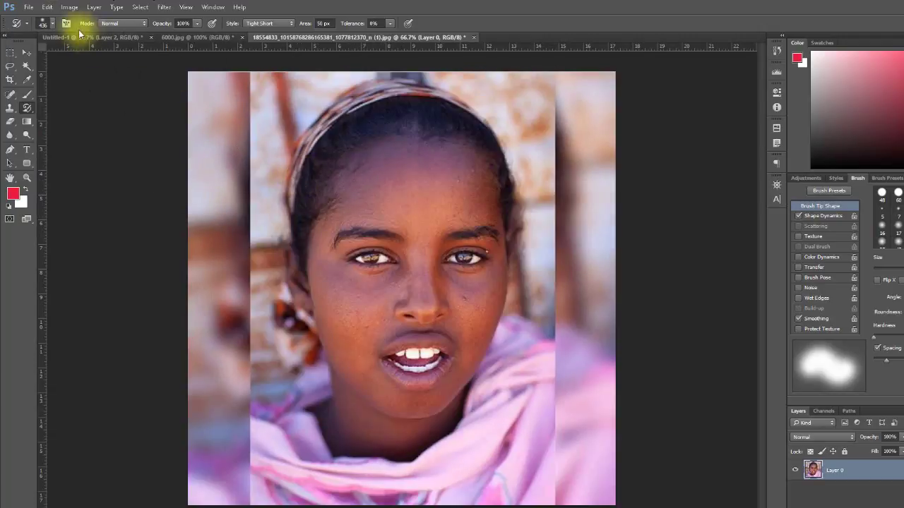
- Smear the top and face with painterly Art History strokes, then revert with F12
left_click(52, 24)
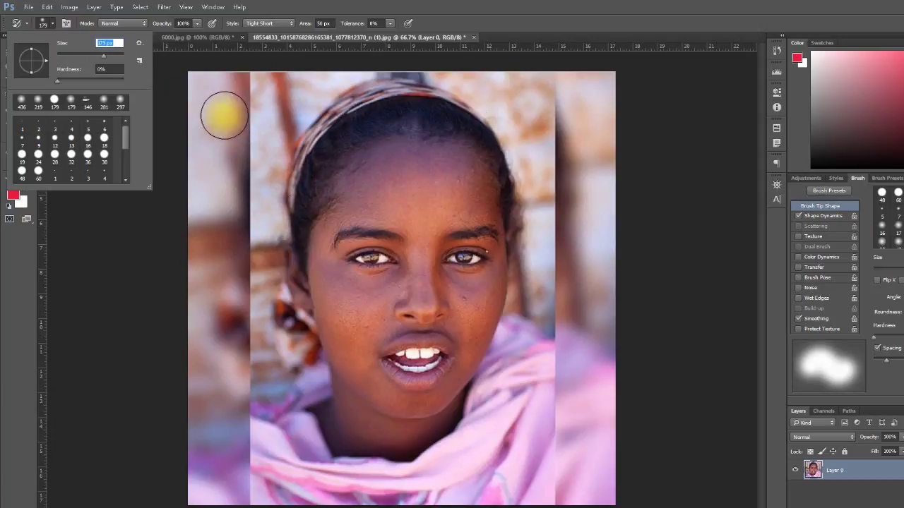
left_click(209, 91)
mouse_move(209, 92)
left_mouse_down()
mouse_move(272, 135)
mouse_move(484, 162)
mouse_move(575, 160)
mouse_move(336, 262)
mouse_move(268, 329)
mouse_move(555, 379)
mouse_move(370, 438)
mouse_move(165, 484)
mouse_move(221, 423)
mouse_move(289, 323)
mouse_move(537, 444)
mouse_move(501, 486)
mouse_move(284, 486)
left_mouse_up()
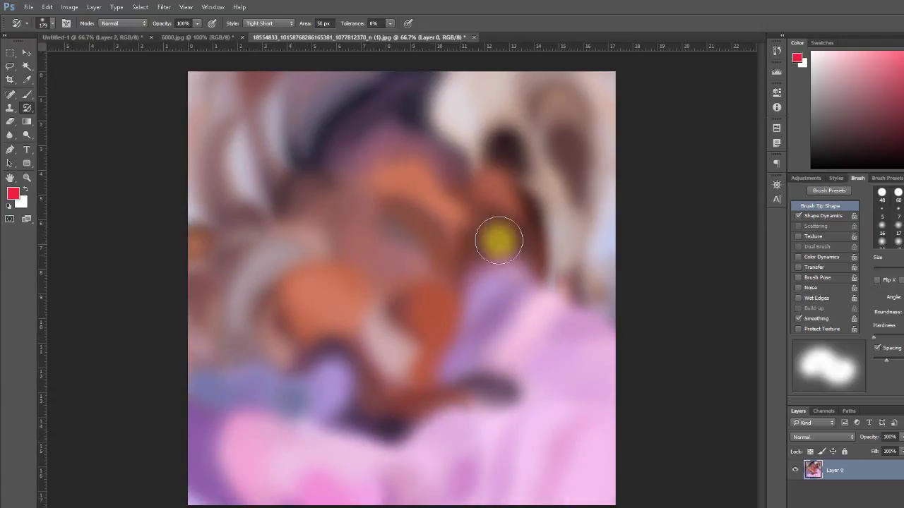
mouse_move(290, 258)
left_mouse_down()
mouse_move(464, 262)
mouse_move(417, 299)
mouse_move(243, 389)
left_mouse_up()
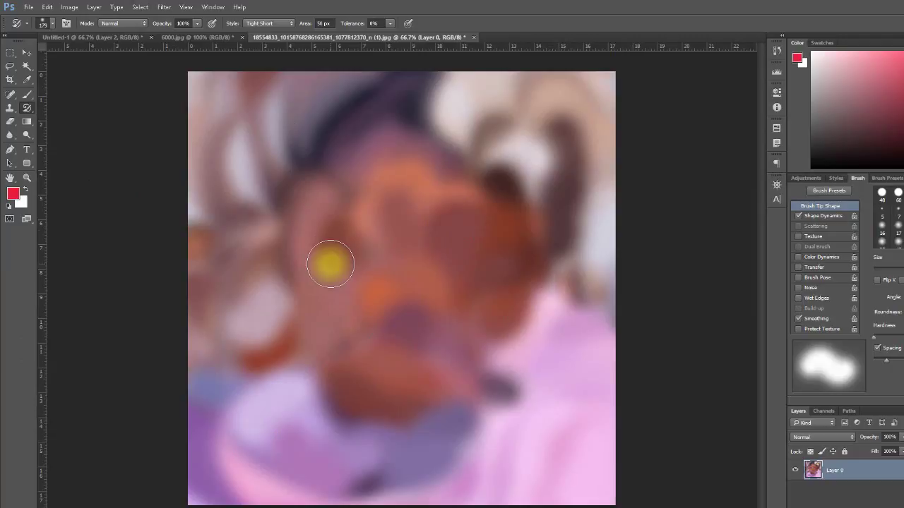
key("F12")
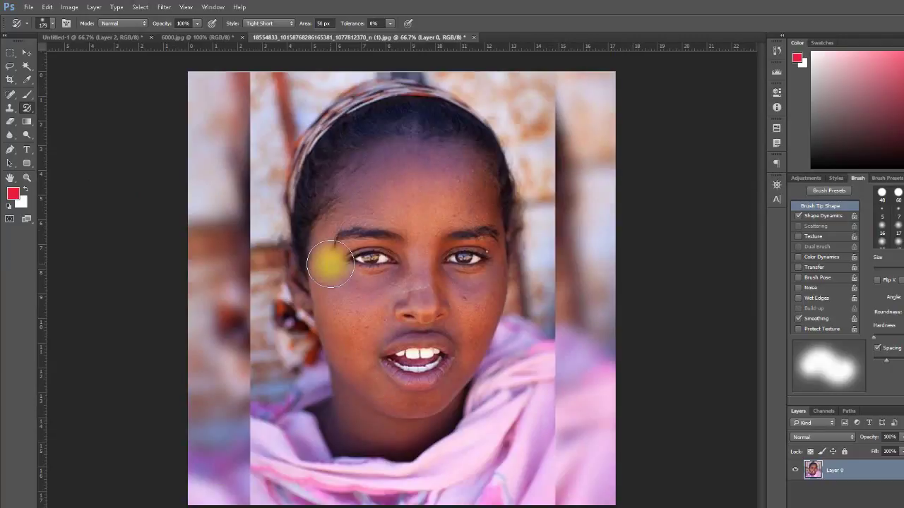
- Activate the Spot Healing Brush and zoom the portrait to about 201% via the Navigator
right_click(26, 118)
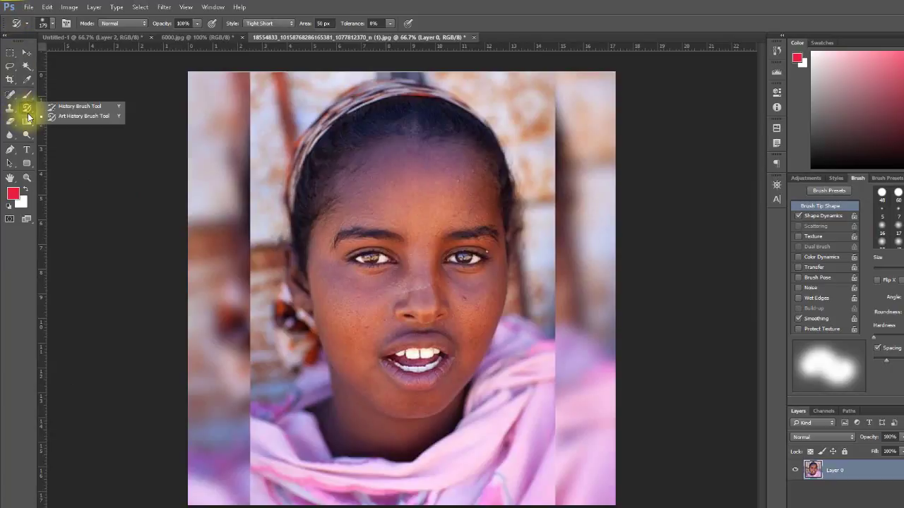
left_click(65, 118)
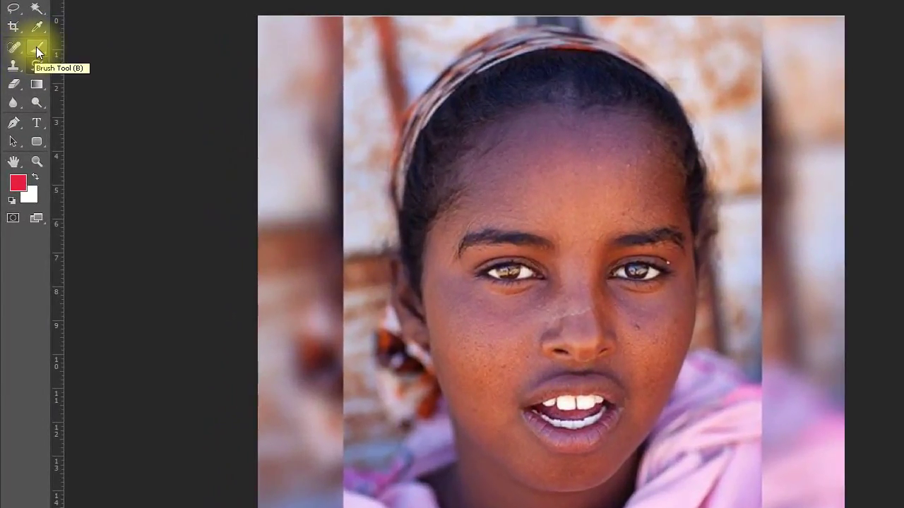
left_click(36, 46)
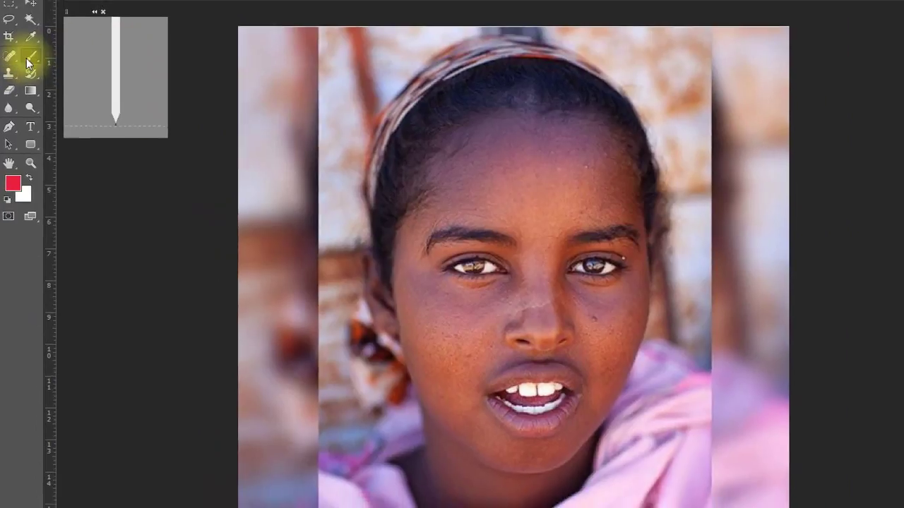
right_click(6, 87)
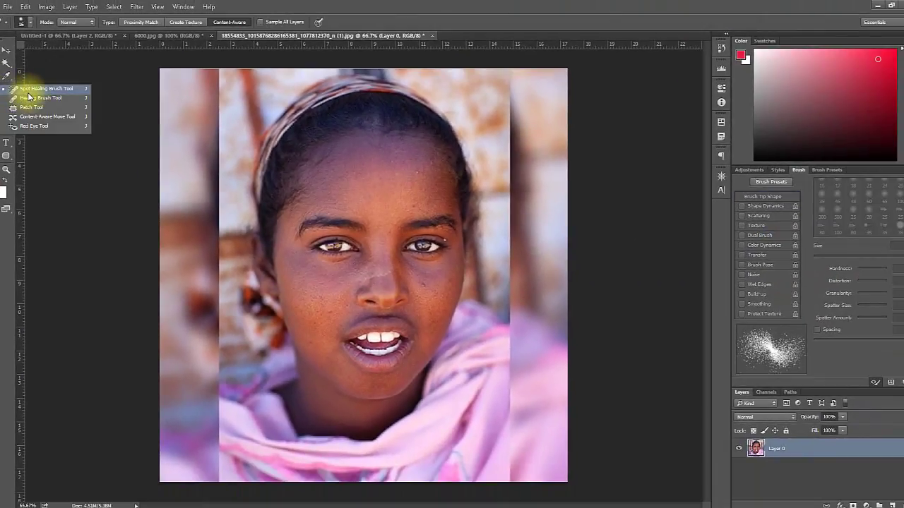
left_click(29, 91)
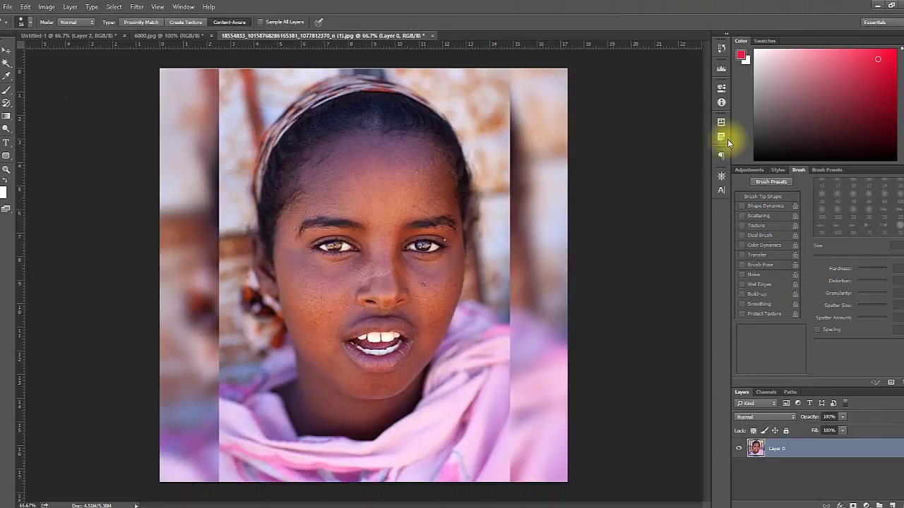
left_click(722, 179)
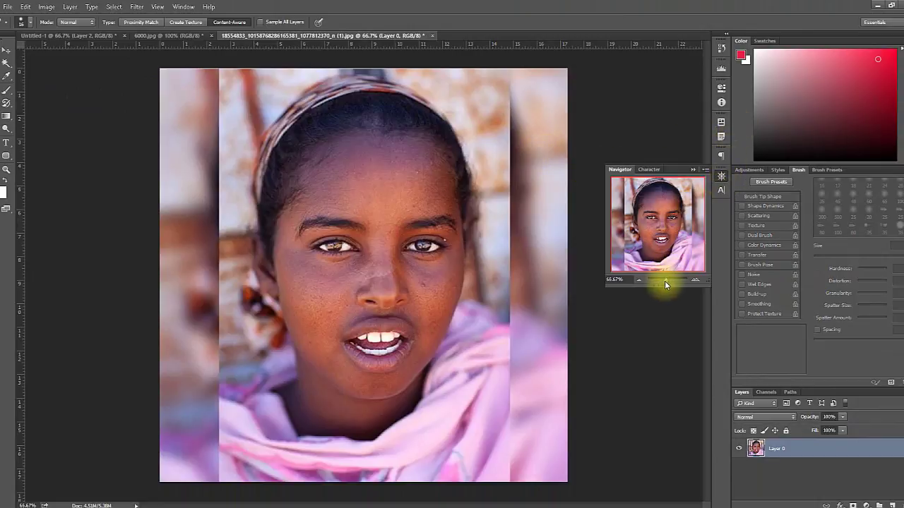
left_click_drag(664, 281, 671, 281)
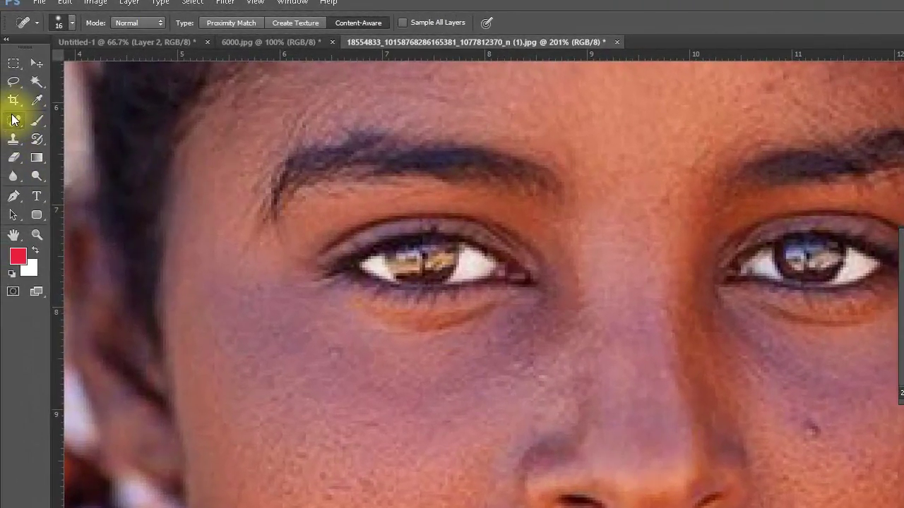
- Switch to an enlarged Healing Brush and paint away the dark mole beside the nose
right_click(16, 122)
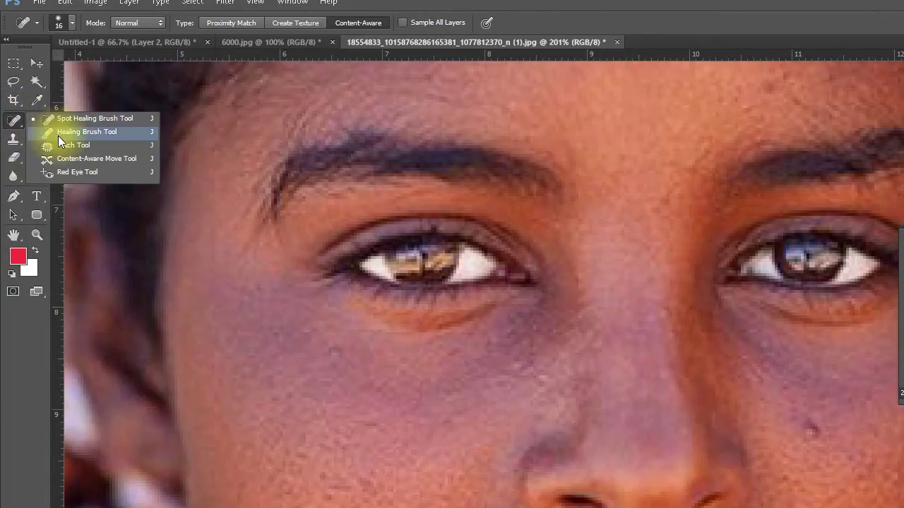
left_click(60, 131)
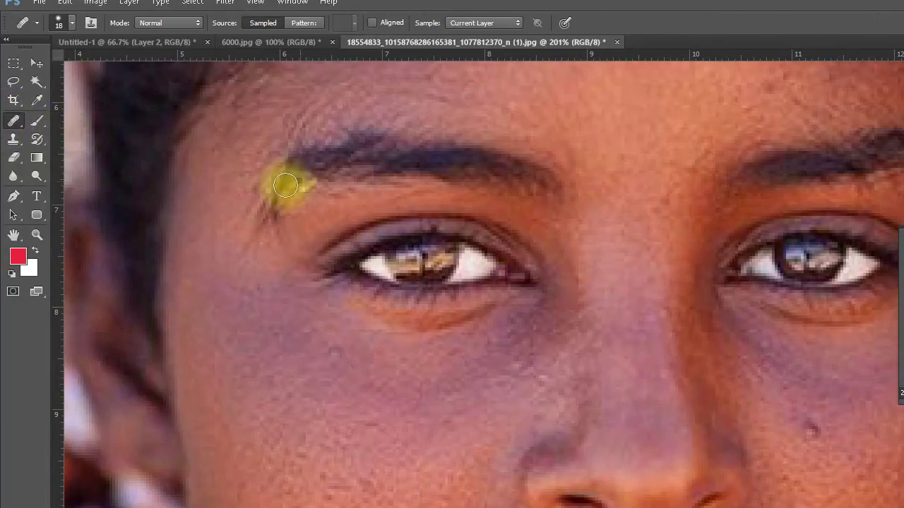
left_click(71, 24)
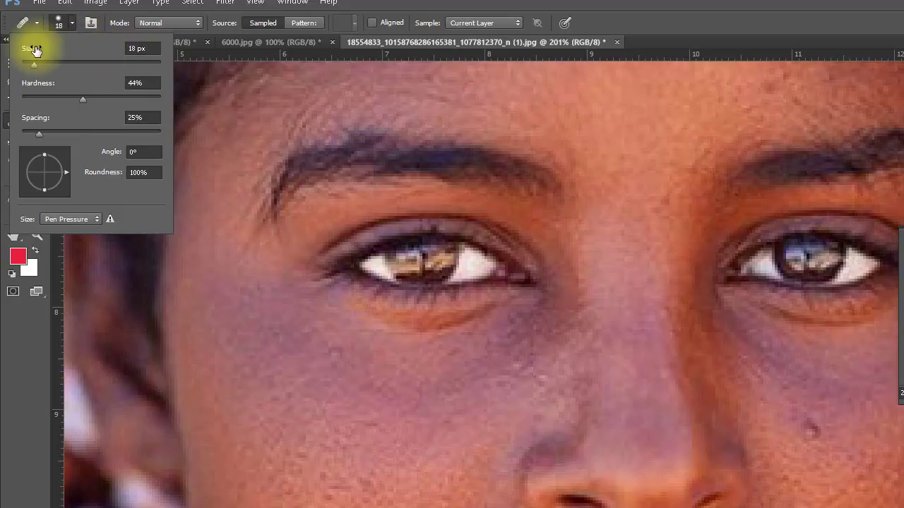
mouse_move(50, 67)
left_mouse_down()
mouse_move(60, 65)
mouse_move(51, 64)
left_mouse_up()
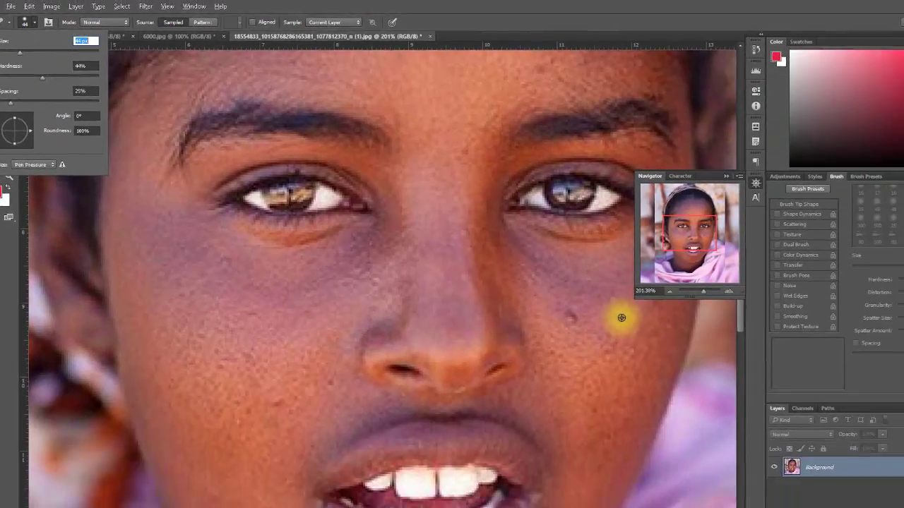
key("Return")
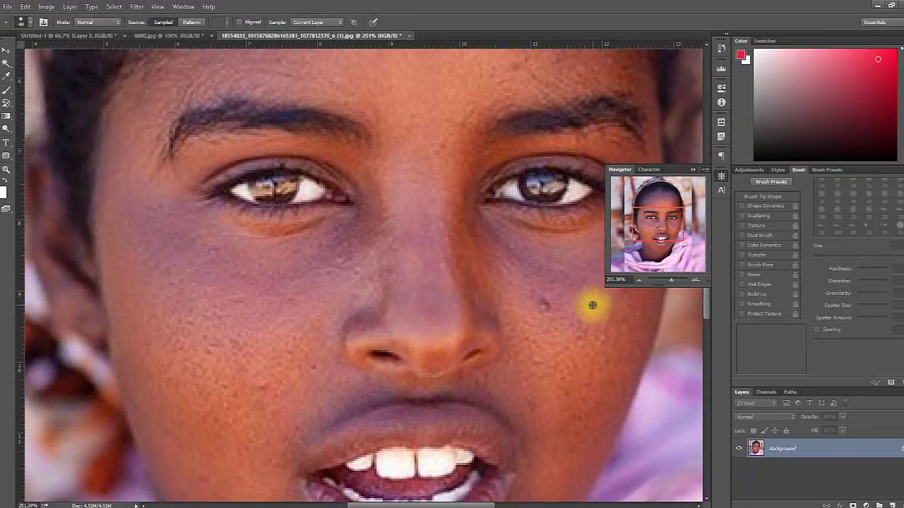
left_click(592, 305, "alt")
left_click_drag(557, 305, 541, 305)
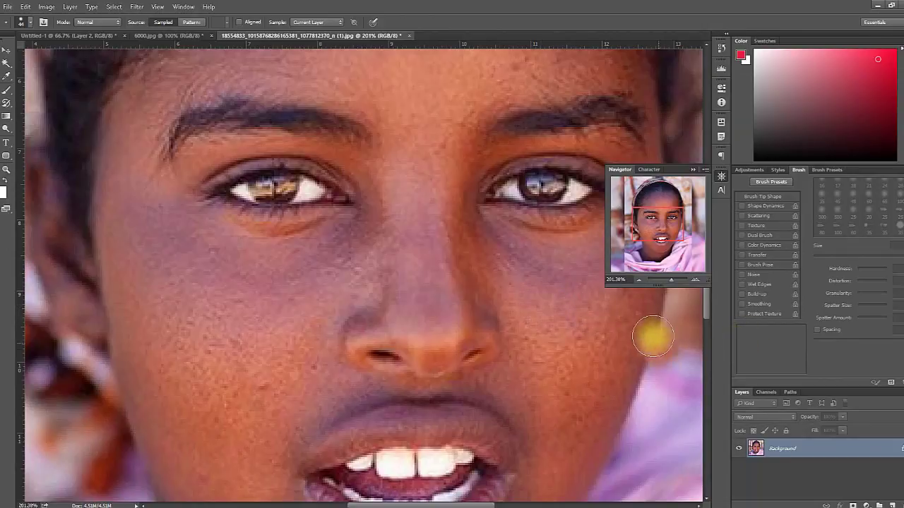
scroll(631, 313, "up", 2)
- Sample clean forehead skin and shrink the Healing Brush to about 37 px
scroll(631, 314, "up", 3)
scroll(632, 313, "up", 3)
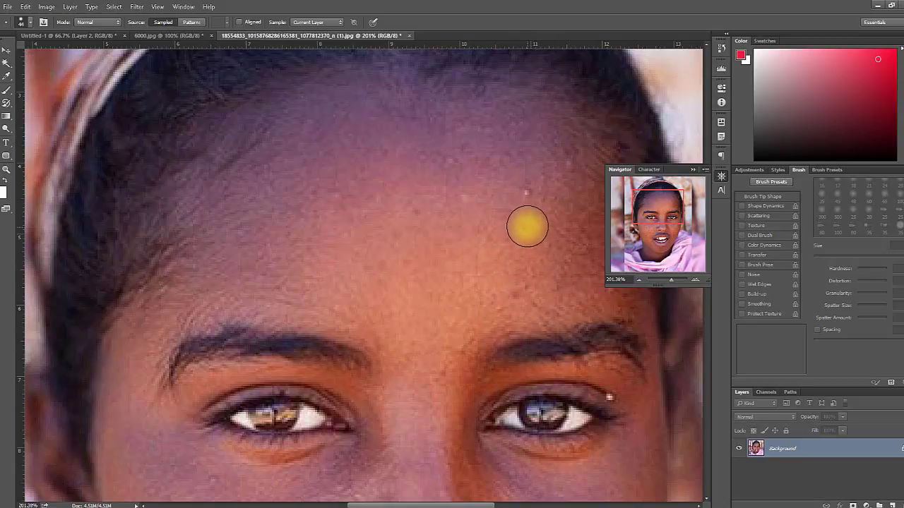
left_click(527, 224, "alt")
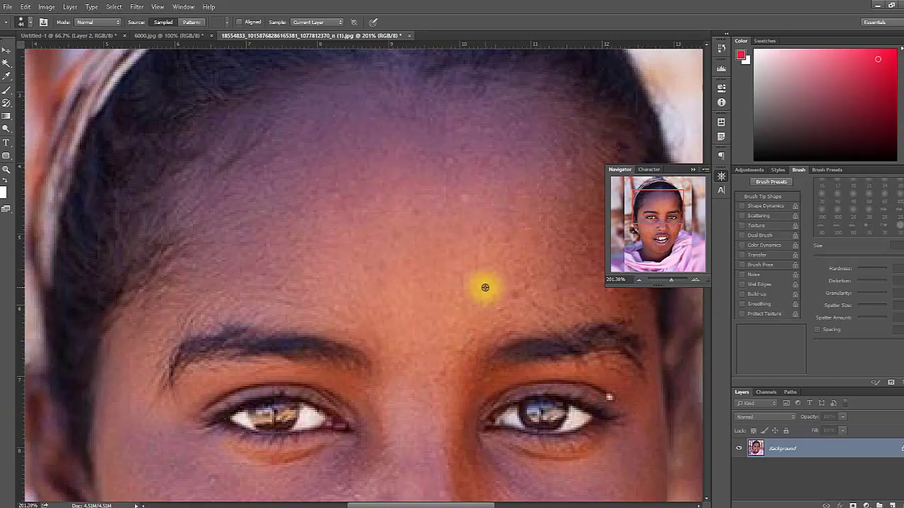
left_click(21, 23)
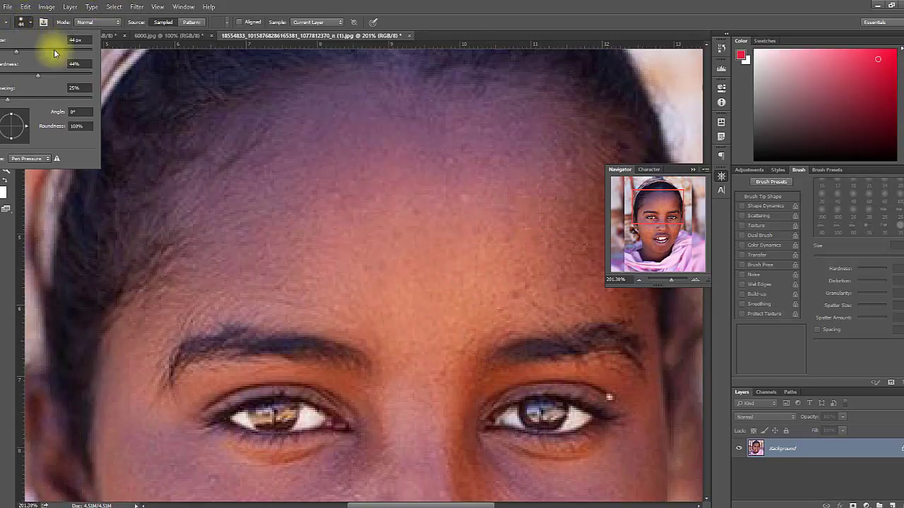
left_click_drag(15, 51, 12, 51)
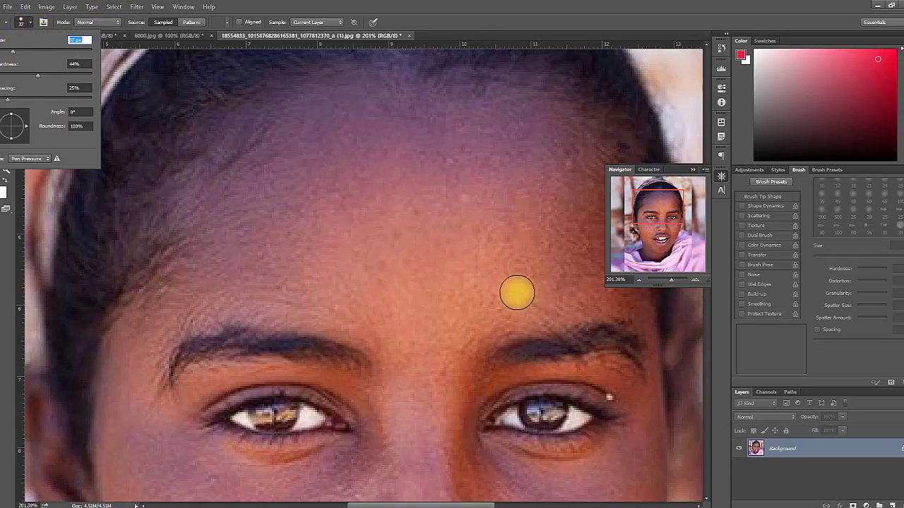
key("Return")
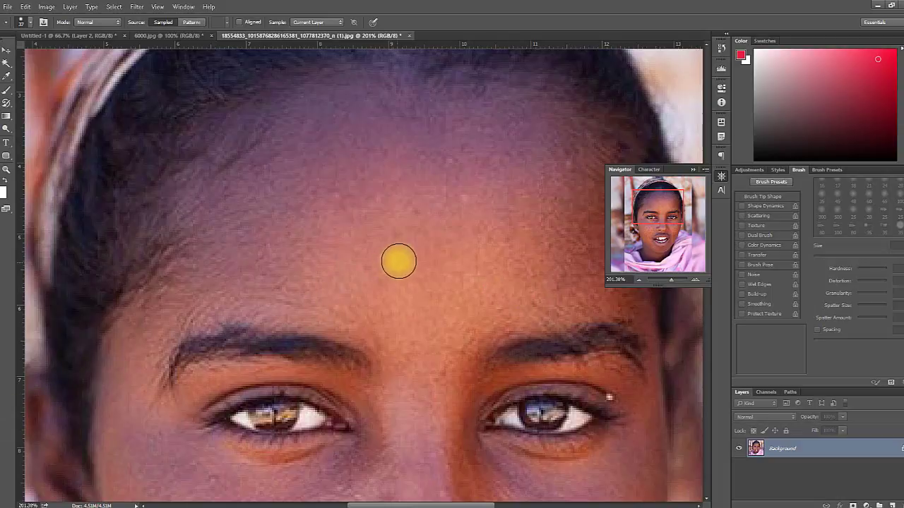
- Set a new healing source on the forehead, then view the portrait at 100%
key("alt")
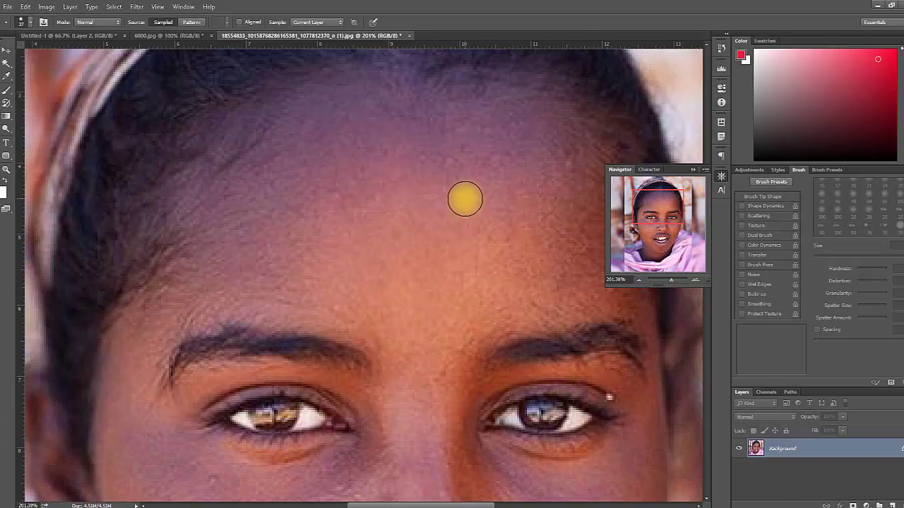
left_click(155, 297, "alt")
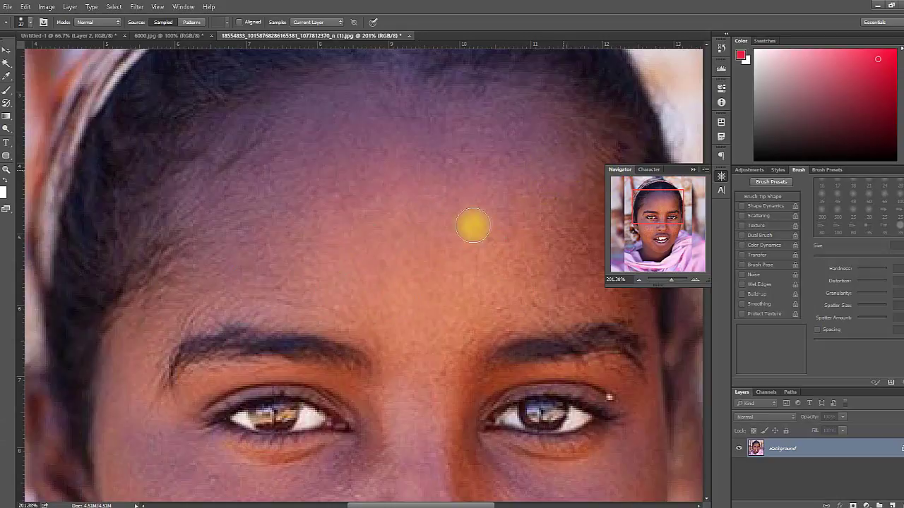
scroll(487, 305, "down", 3)
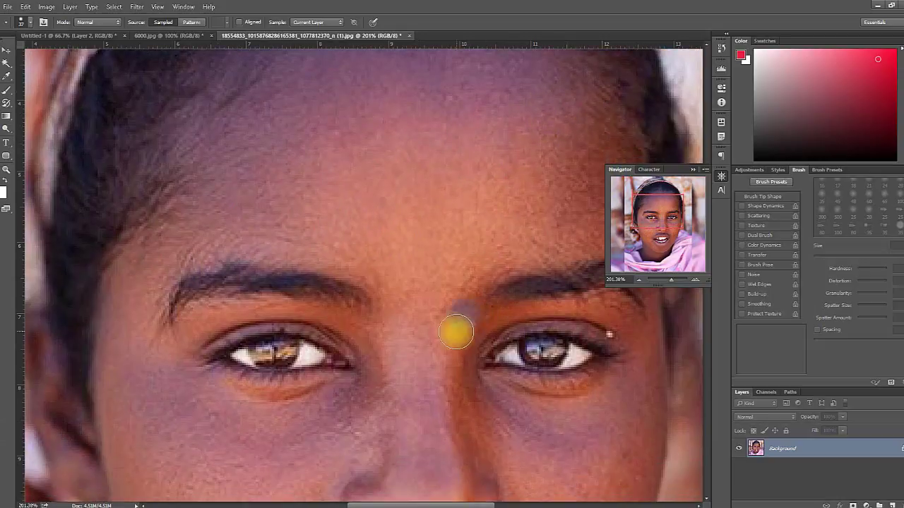
scroll(457, 323, "down", 5)
scroll(470, 327, "down", 3)
scroll(575, 327, "down", 2)
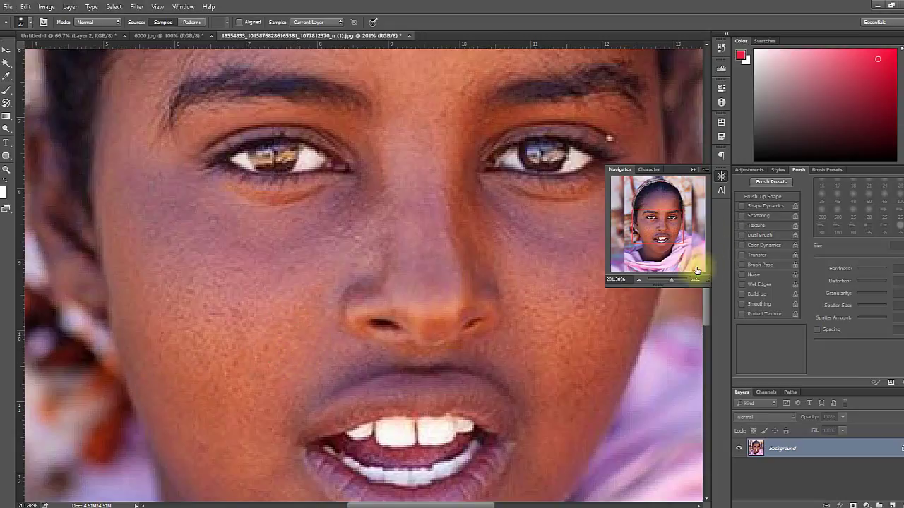
left_click_drag(664, 280, 668, 281)
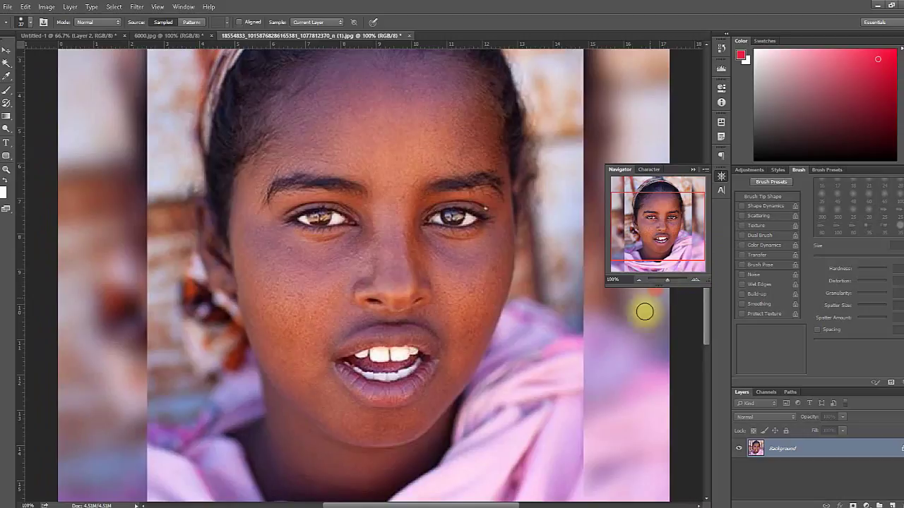
- Adjust the Navigator zoom to 201%, then to about 61% to see the whole portrait
scroll(644, 311, "up", 2)
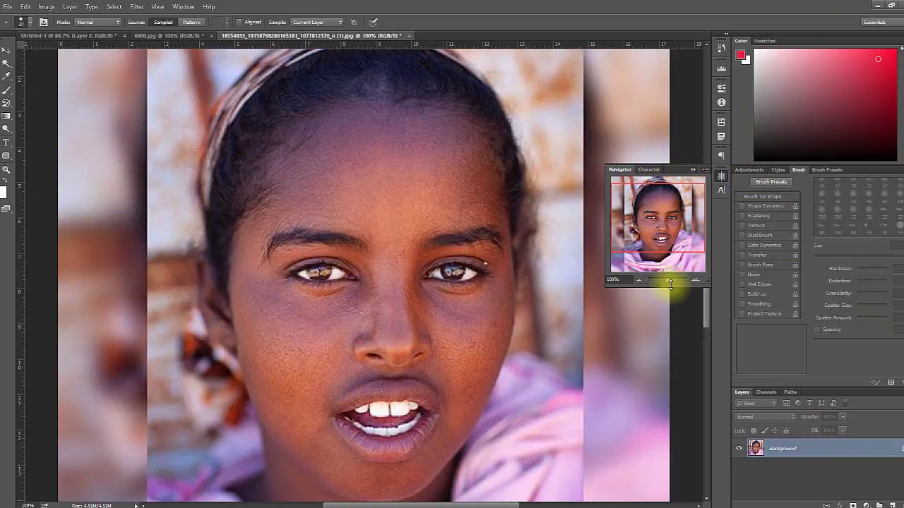
left_click_drag(667, 280, 665, 280)
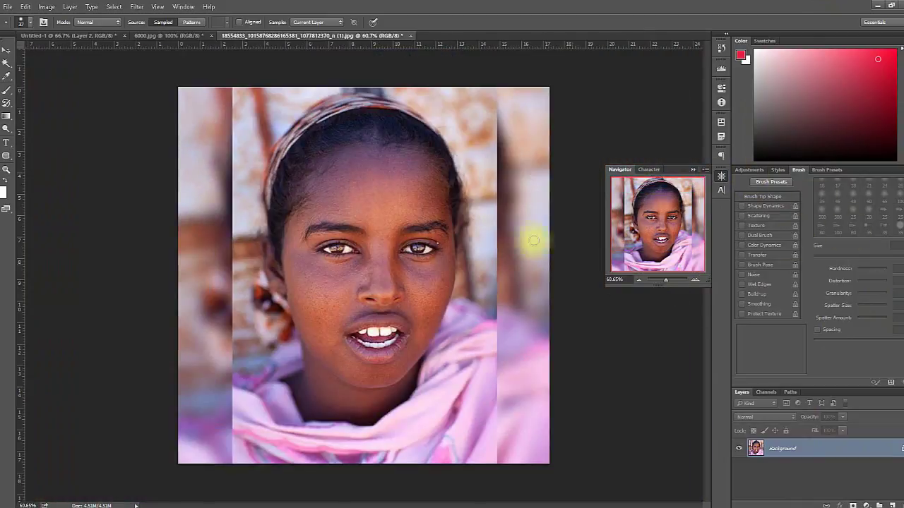